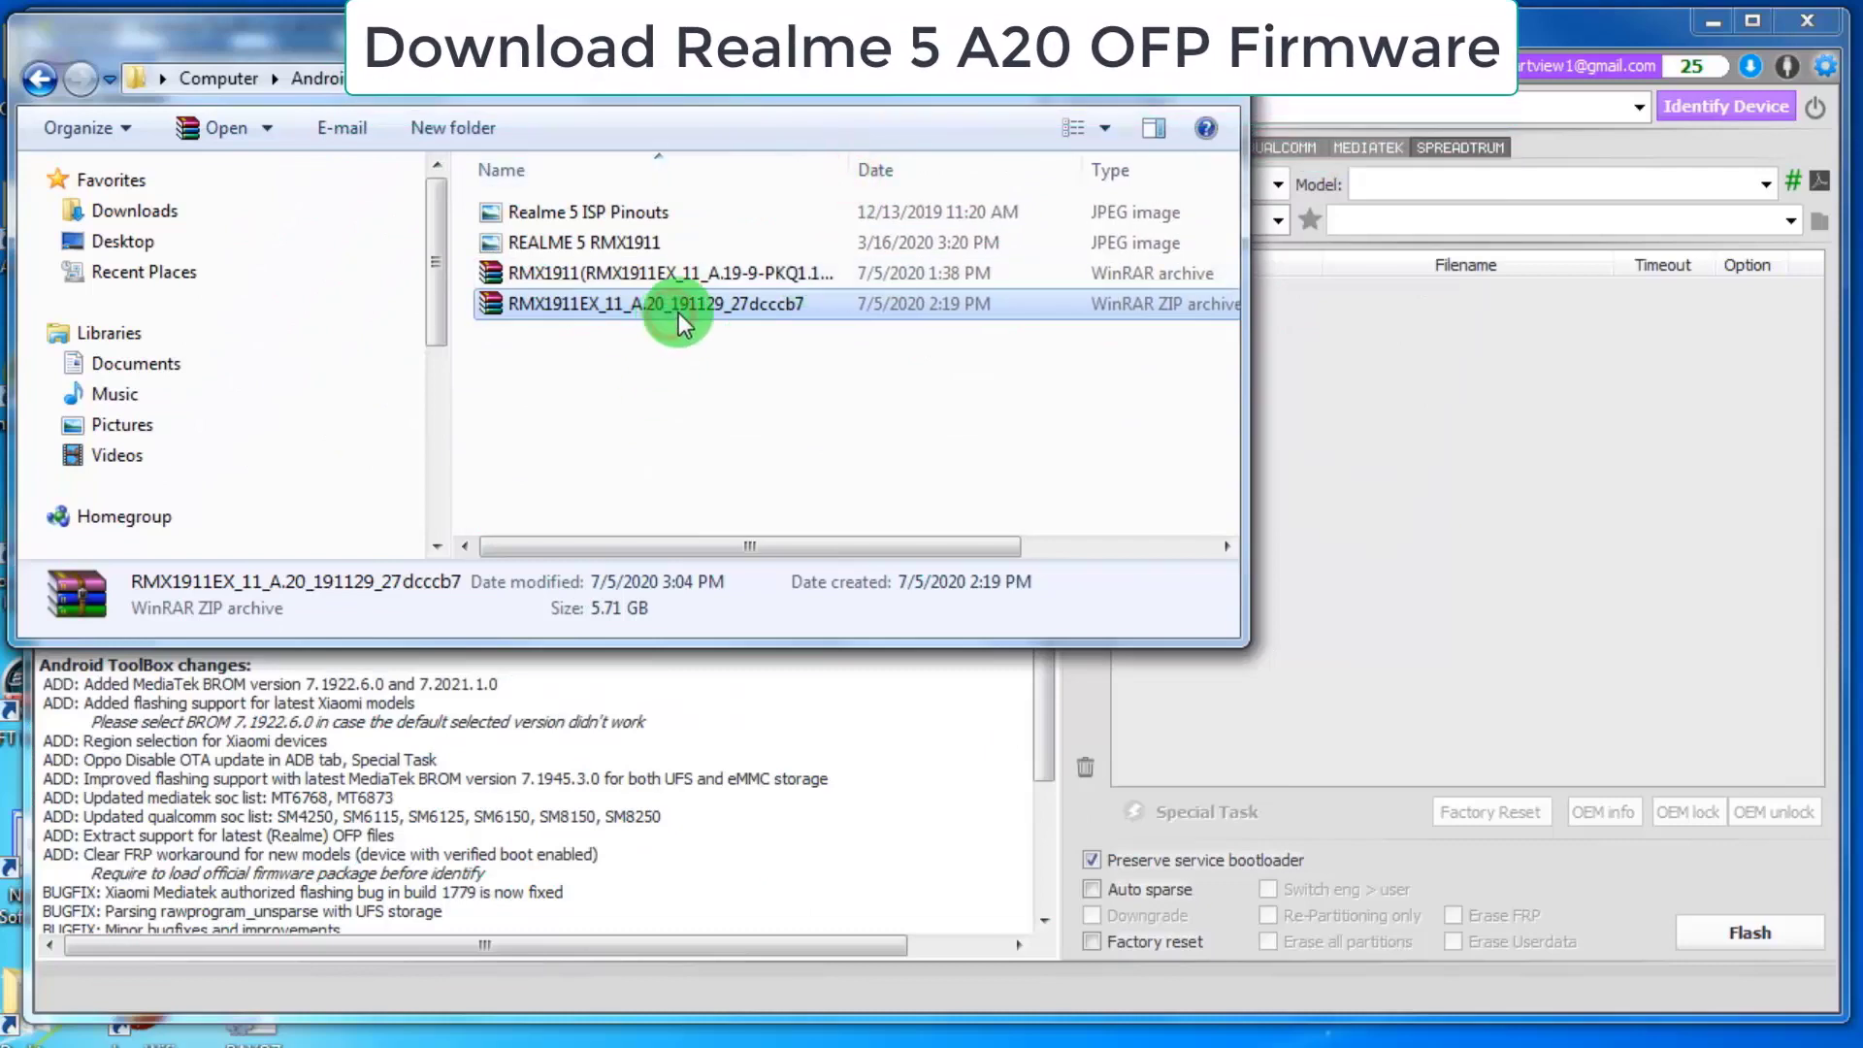
- Open the RMX1911EX_11_A.20_191129_27dcccb7 zip archive in WinRAR and look through the files inside its folder
left_click(679, 320)
left_click(645, 334)
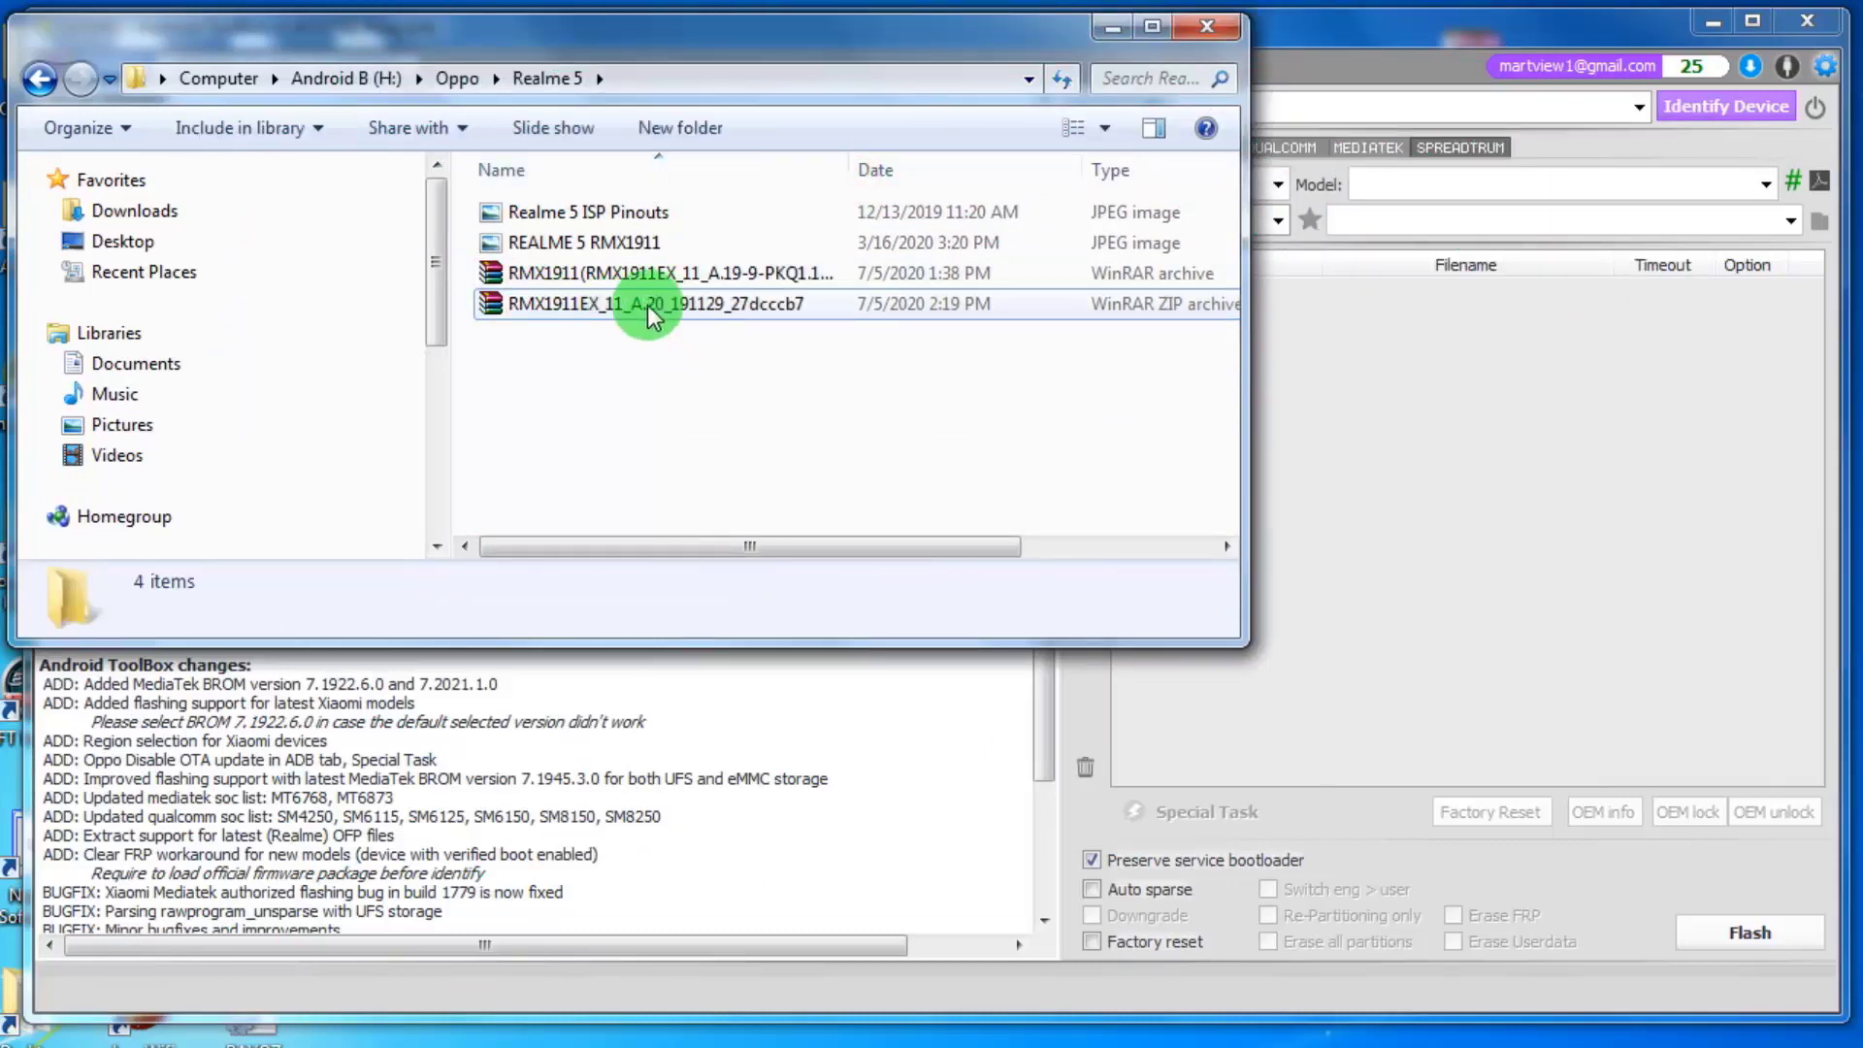
right_click(501, 302)
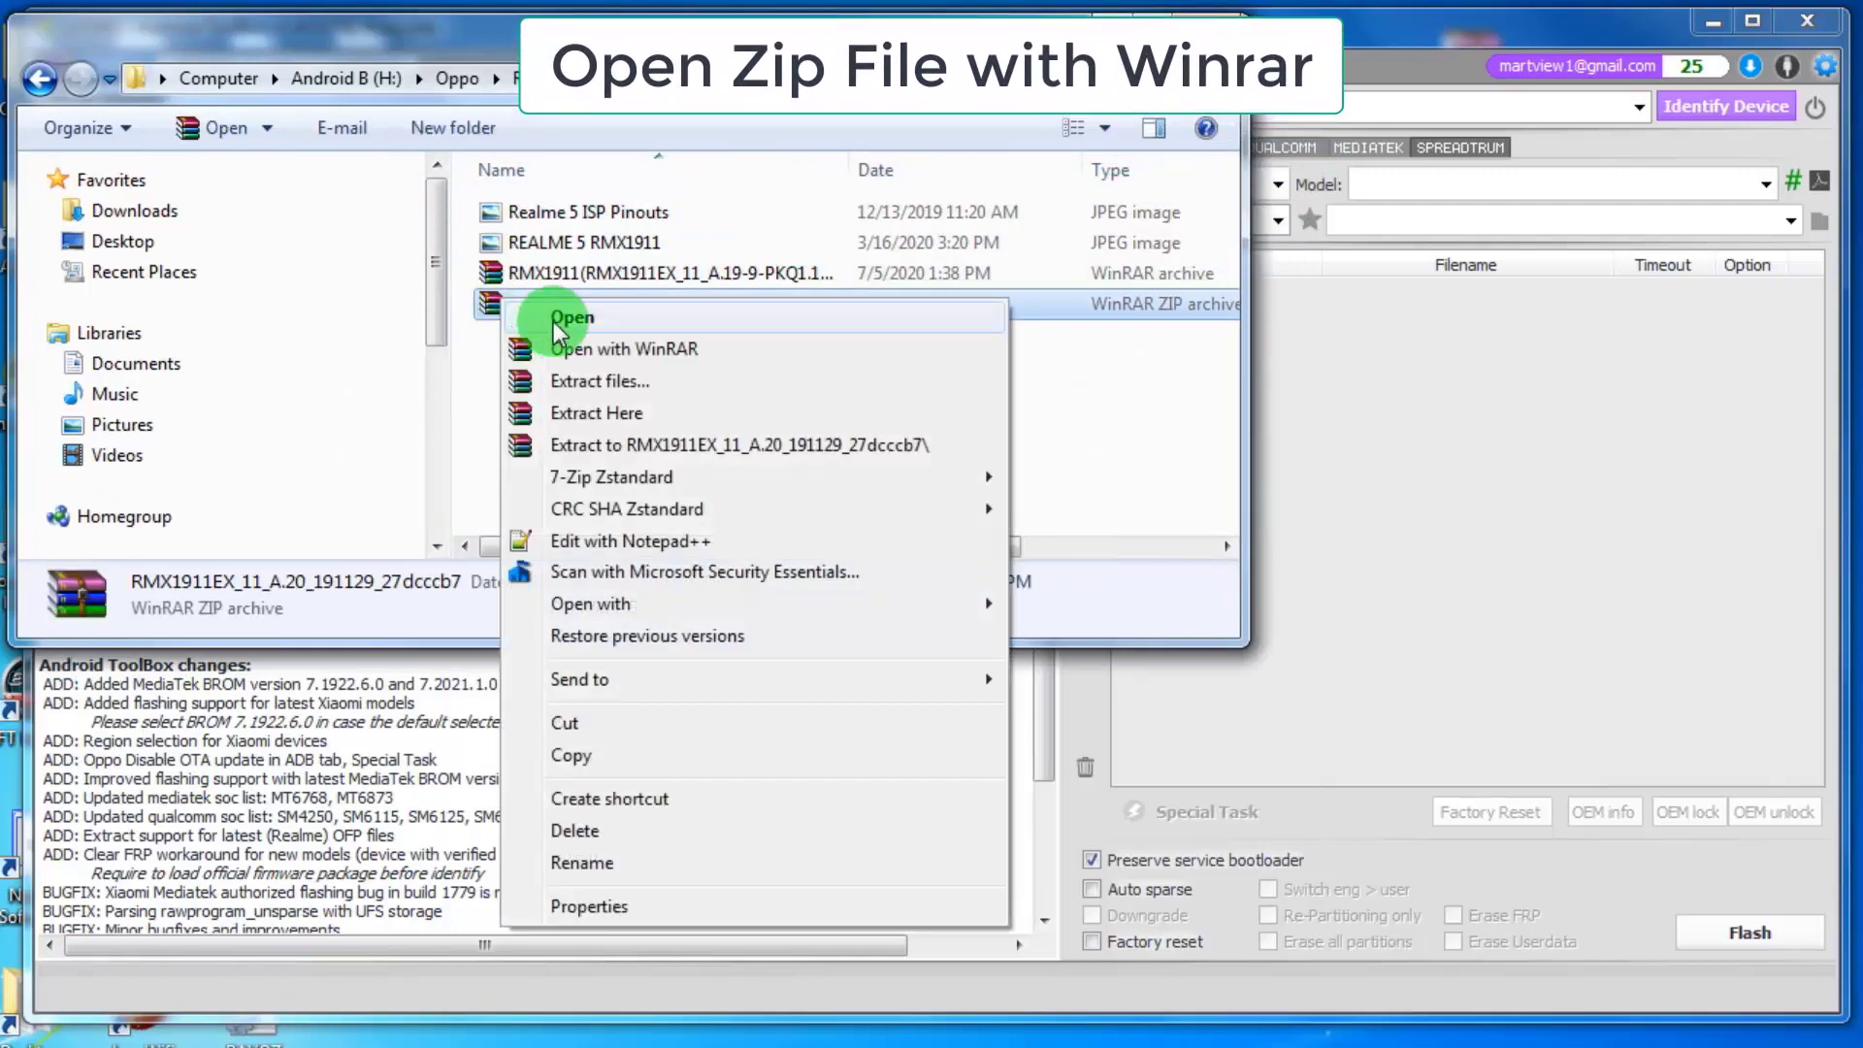
left_click(553, 322)
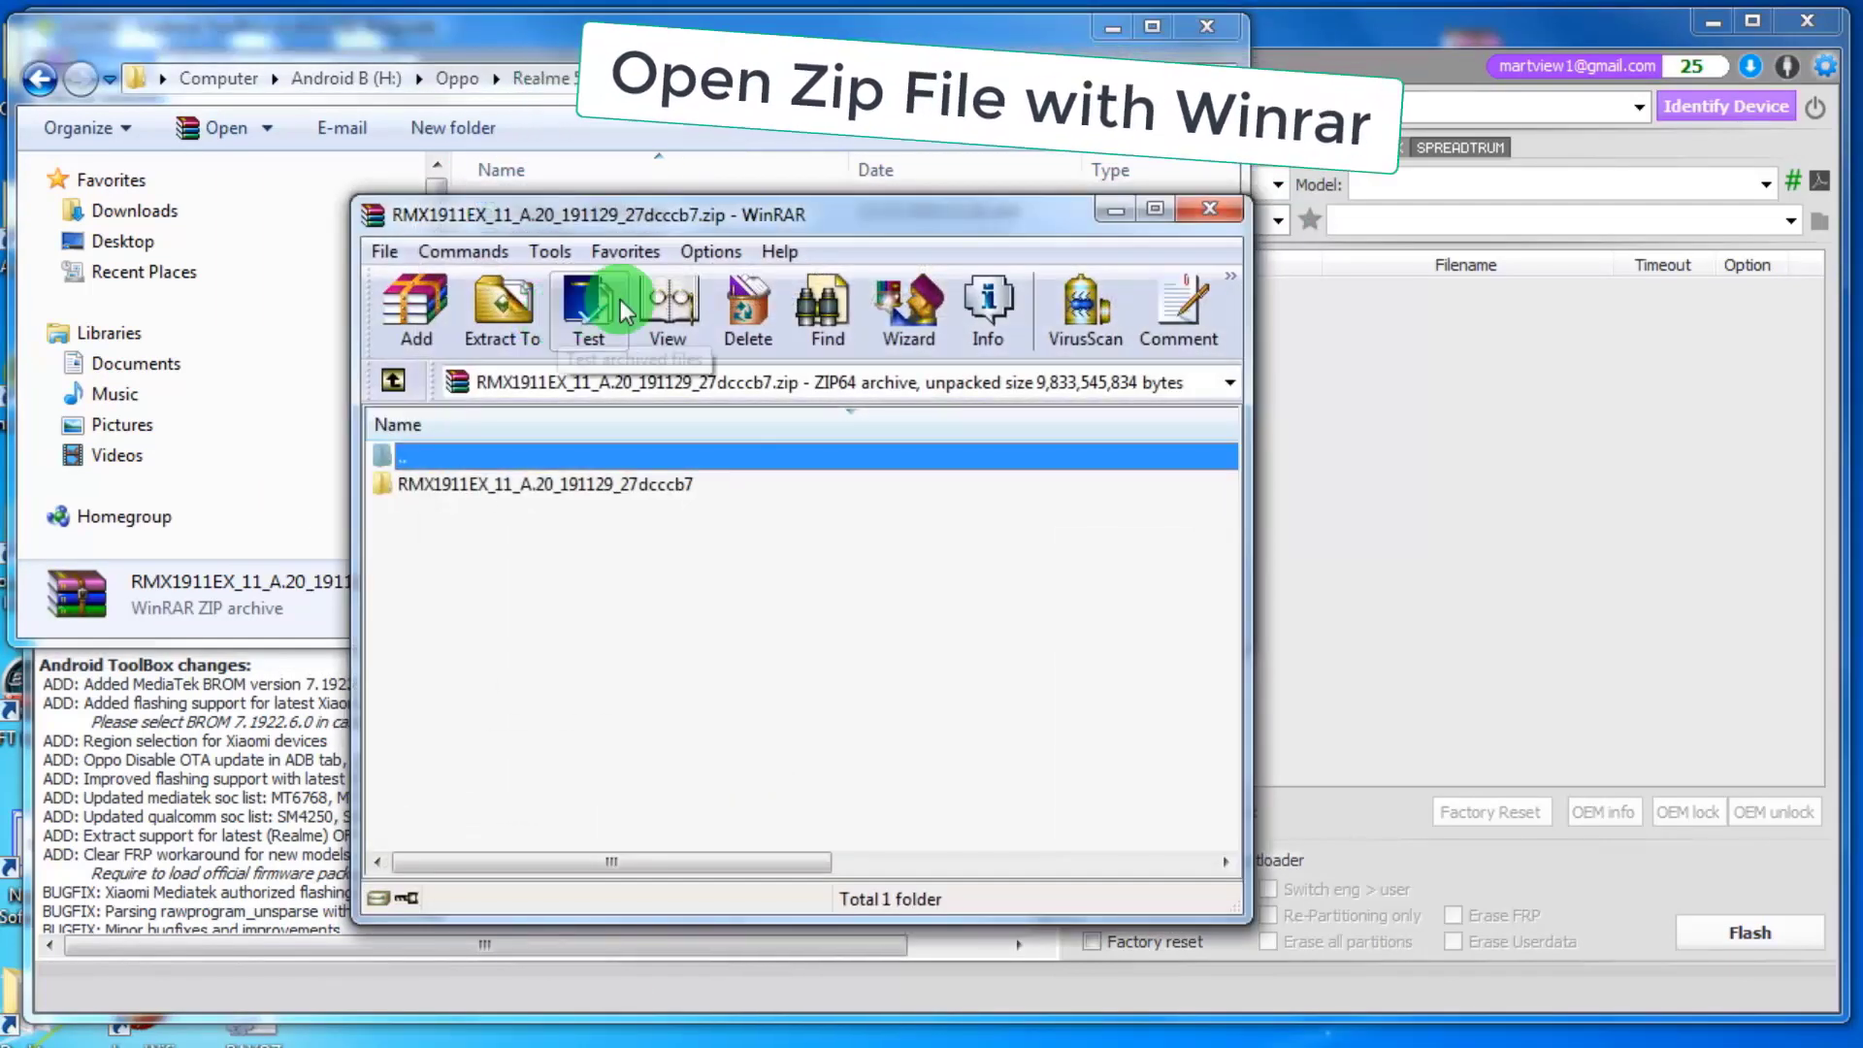
left_click(1111, 29)
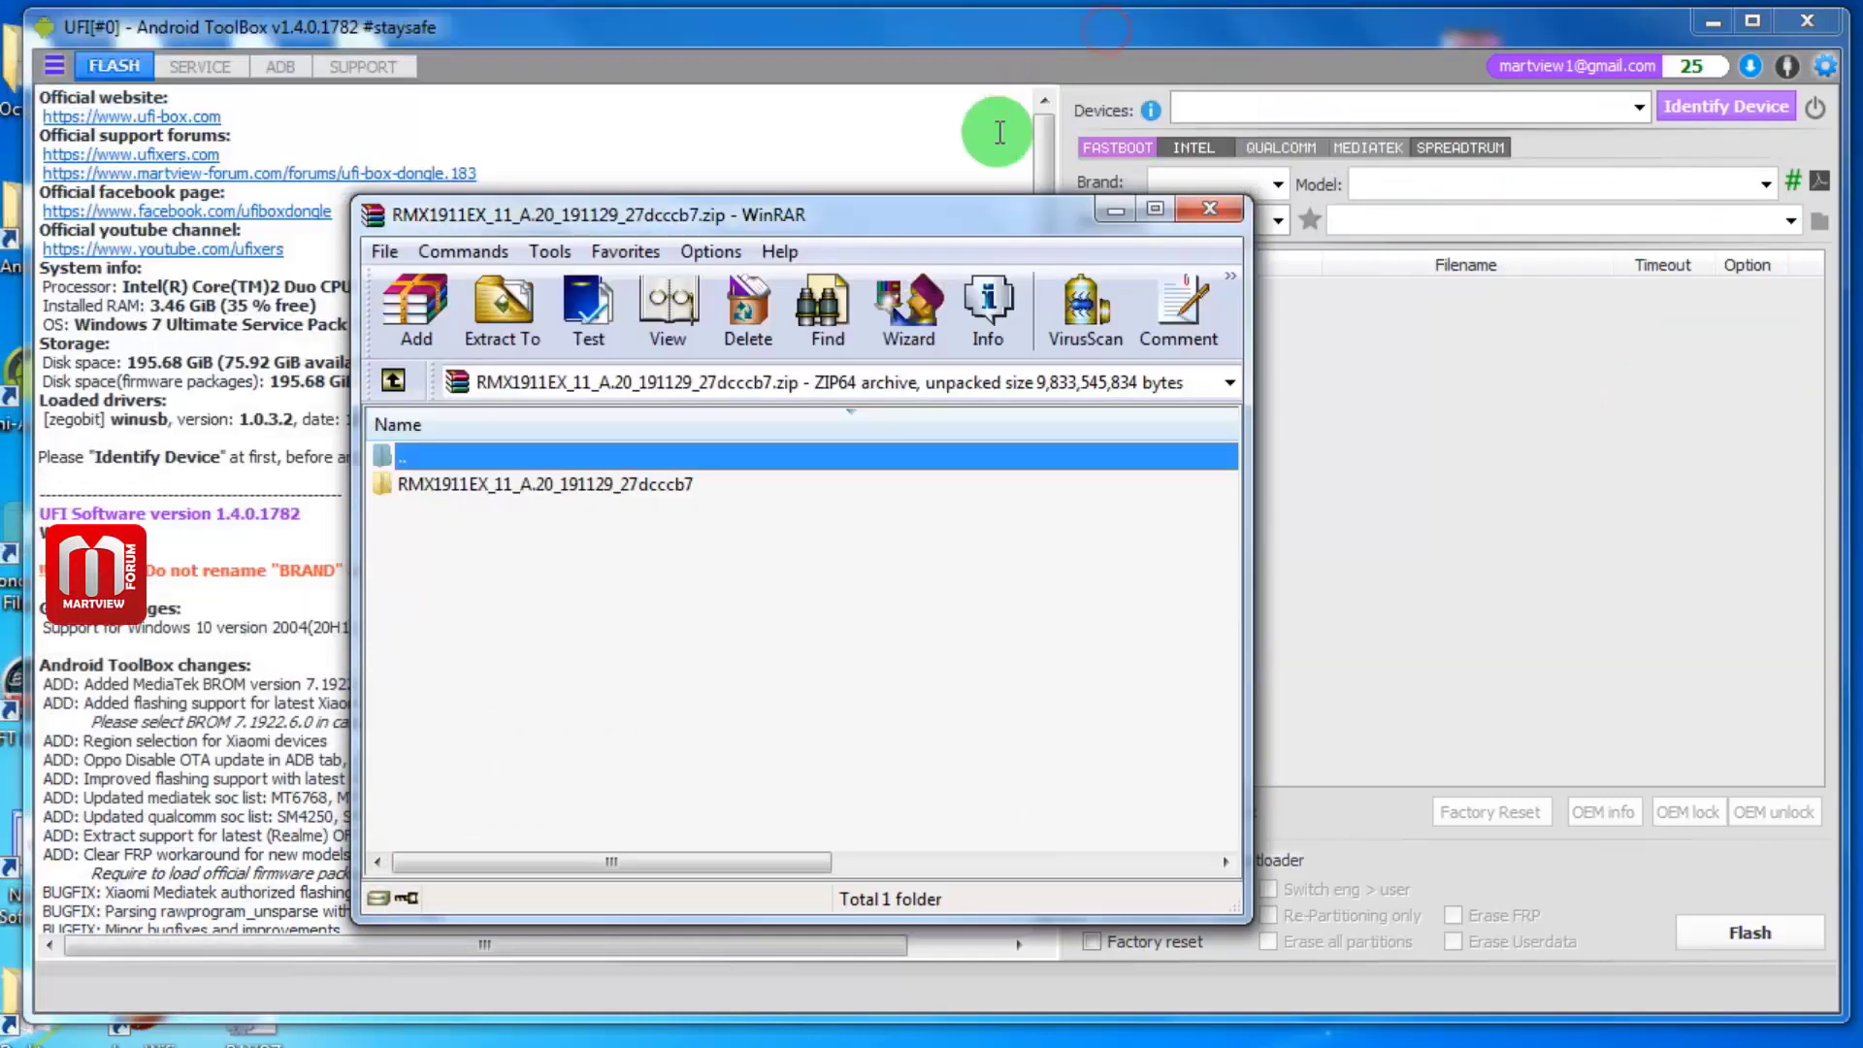
left_click_drag(920, 220, 607, 75)
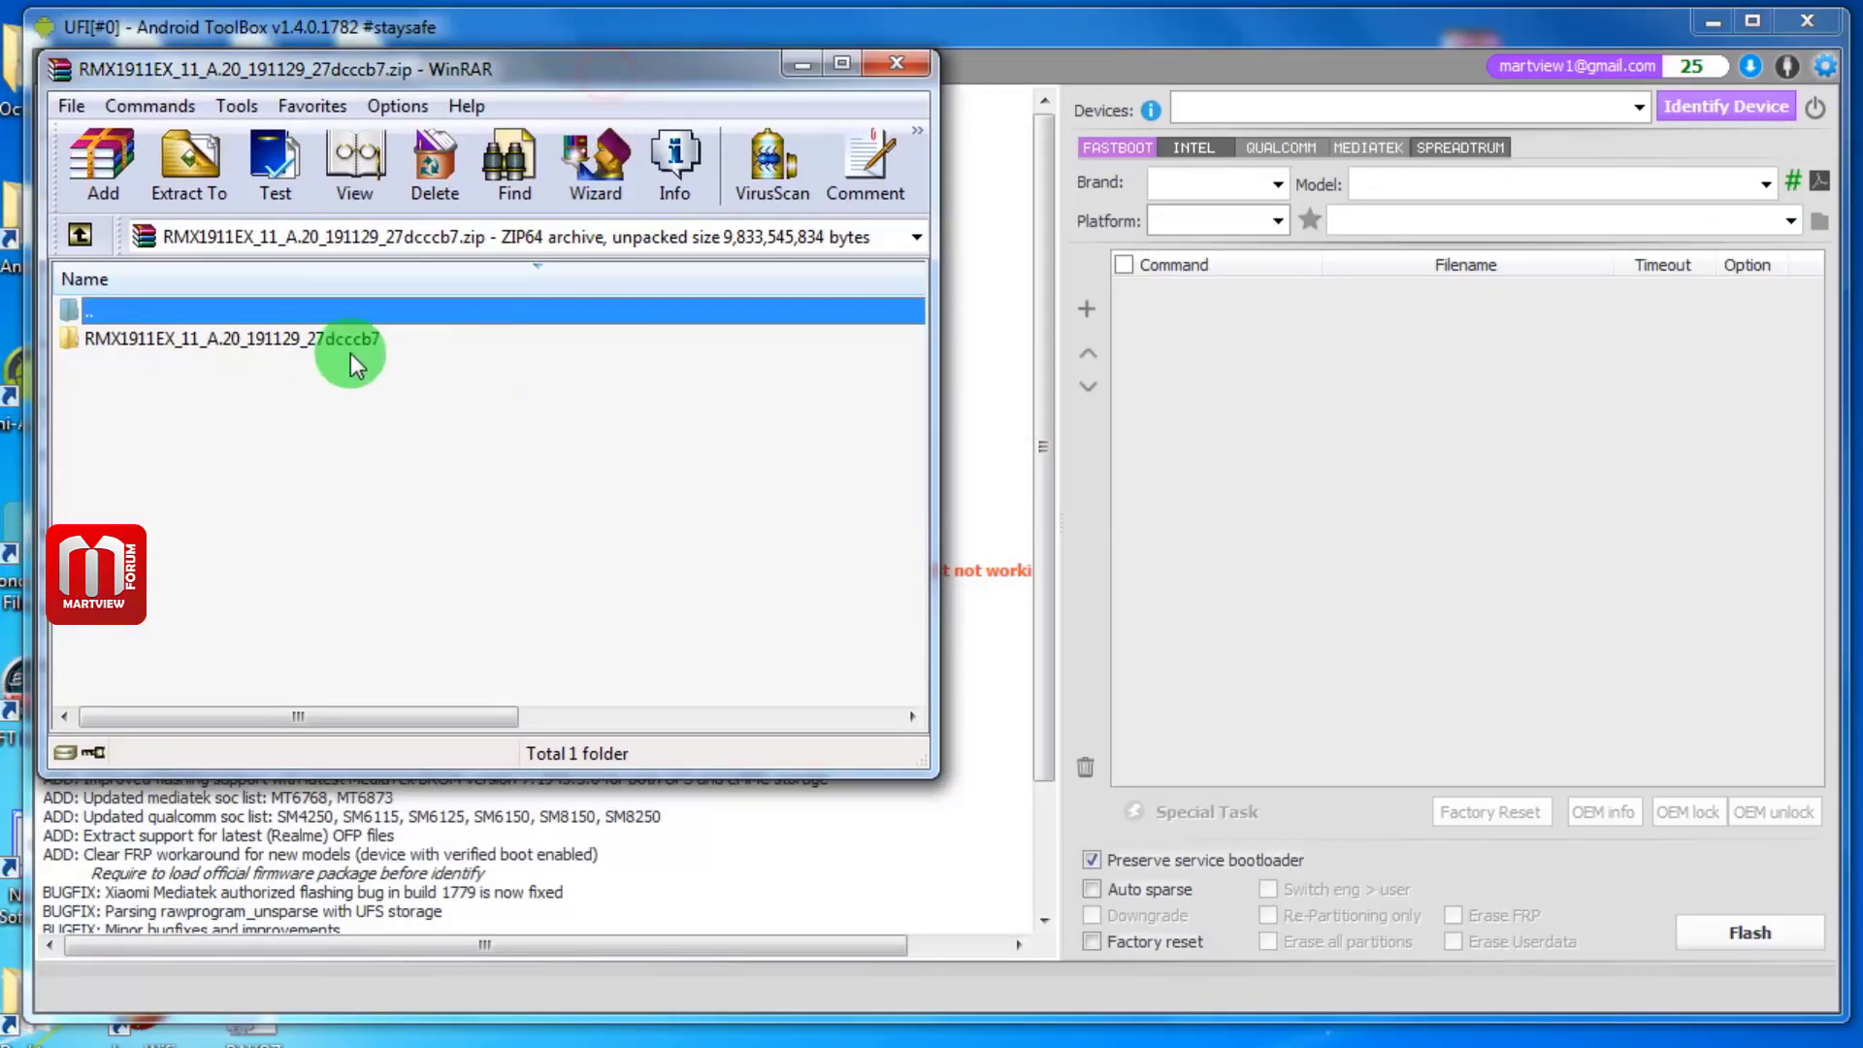
double_click(296, 336)
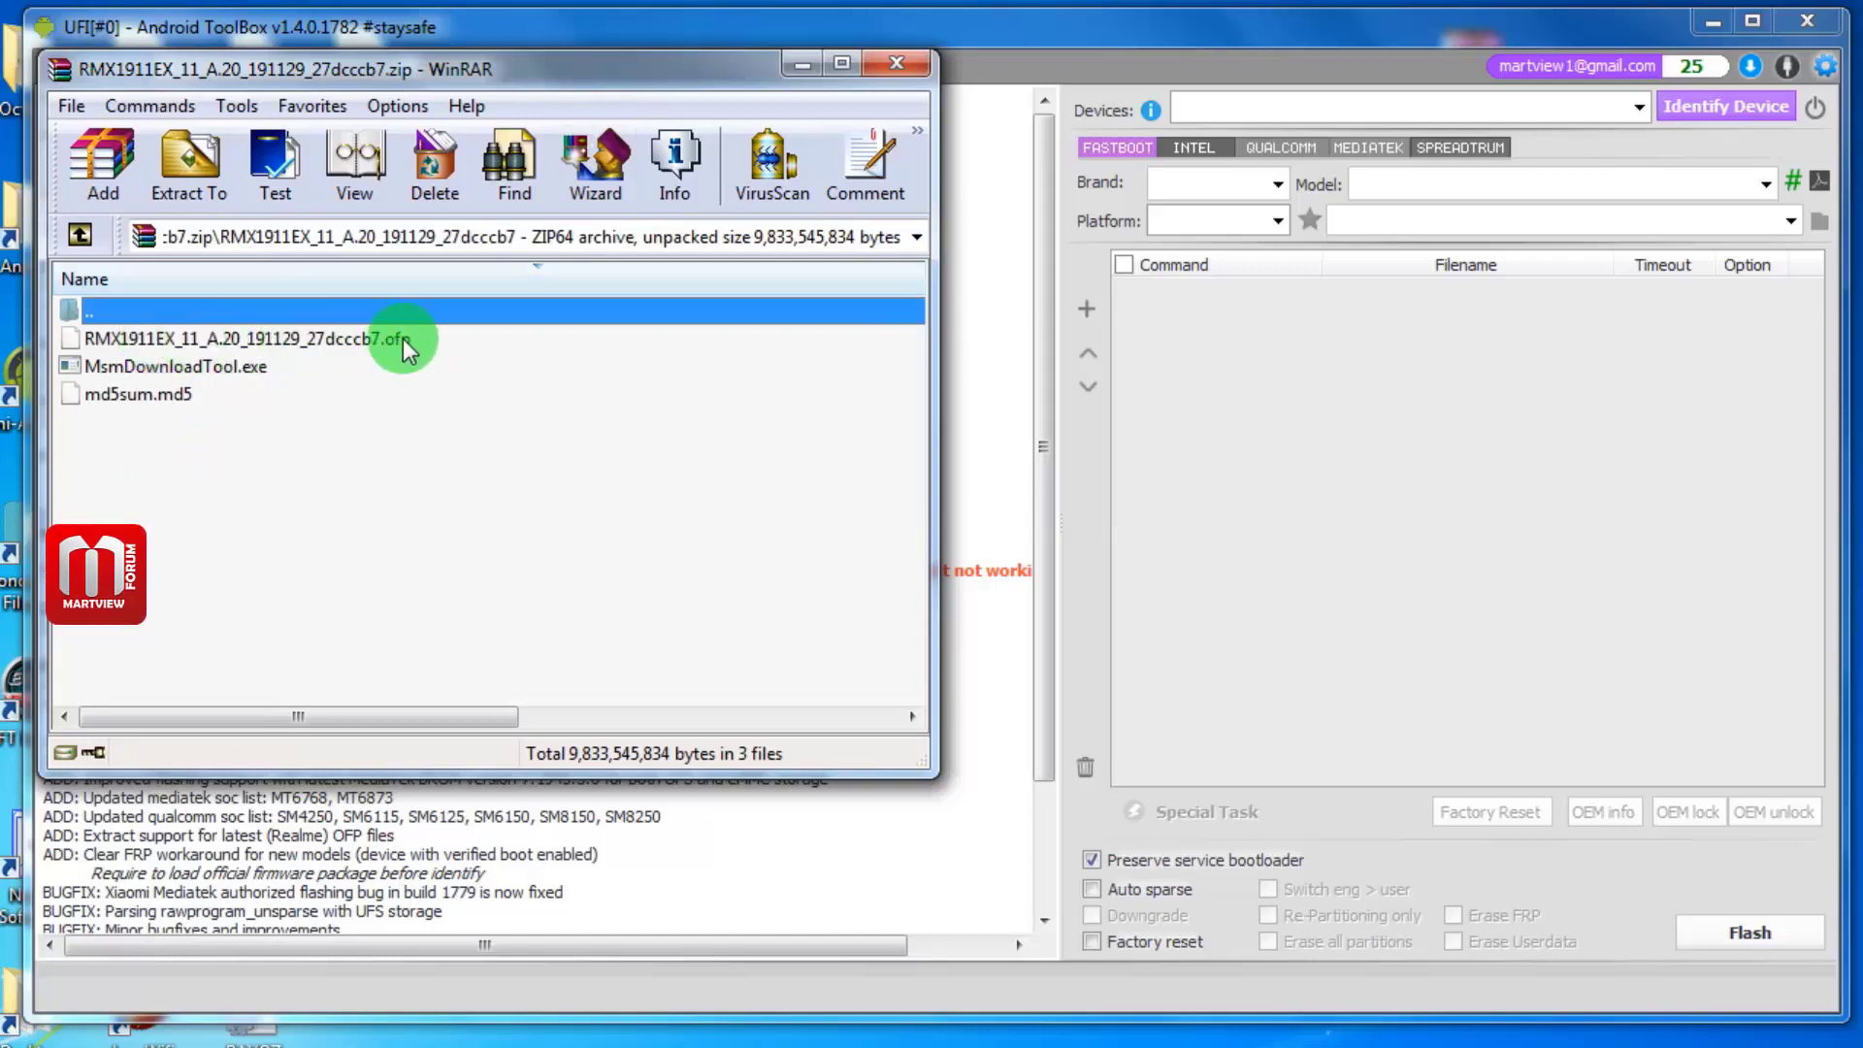
double_click(130, 314)
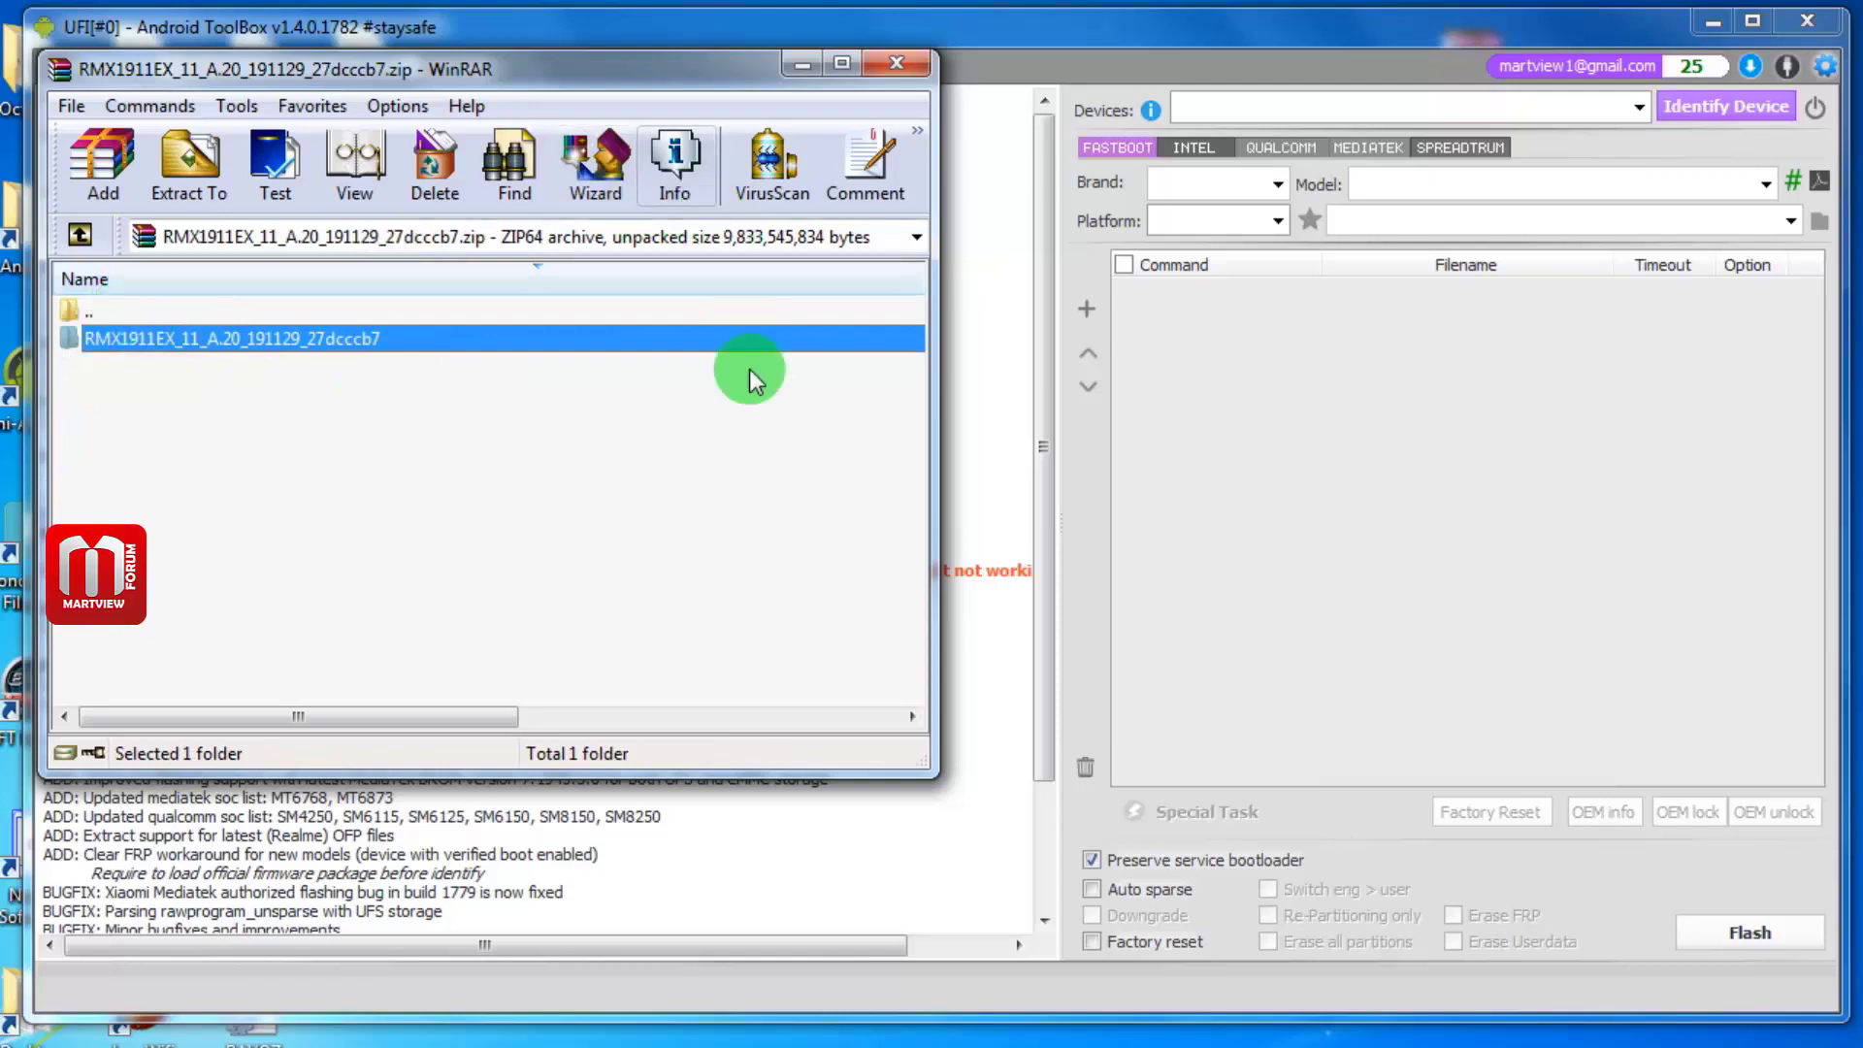
- Switch to UFI Android ToolBox and choose the Qualcomm platform, brand Oppo and model Realme 5
left_click(1258, 416)
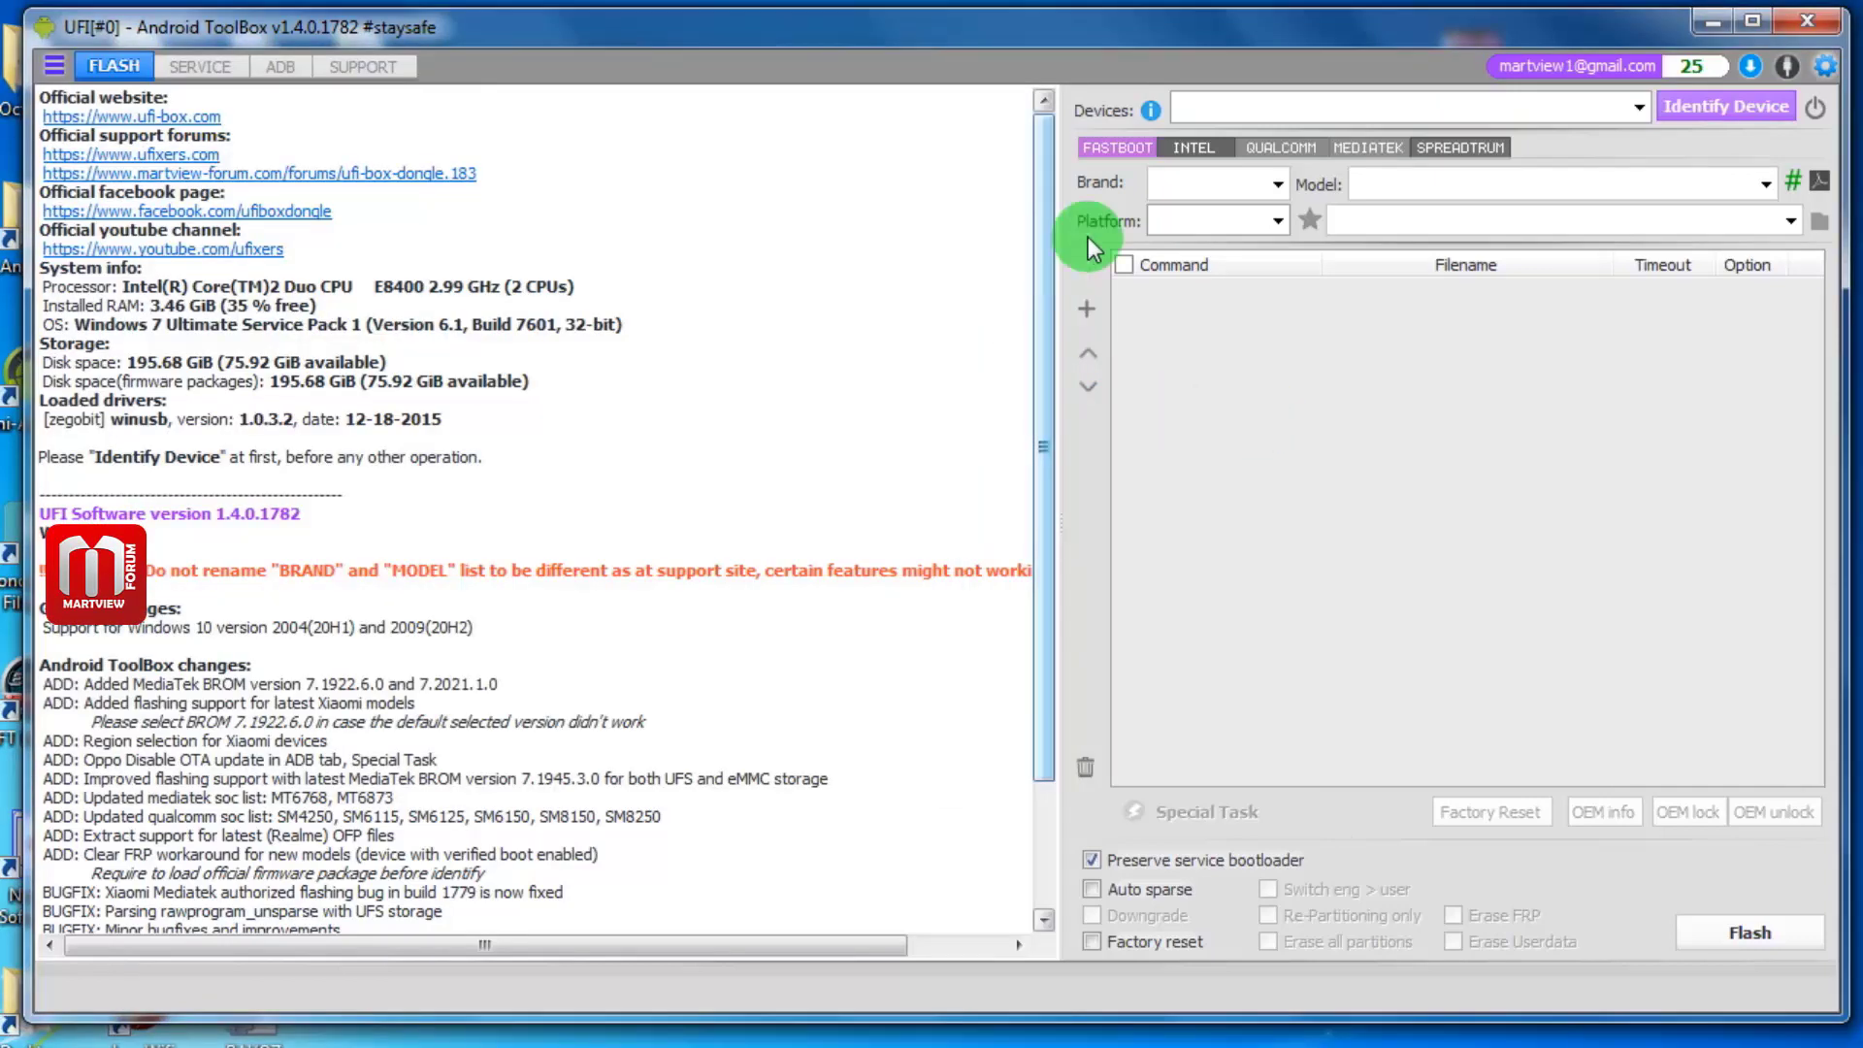
left_click(1281, 147)
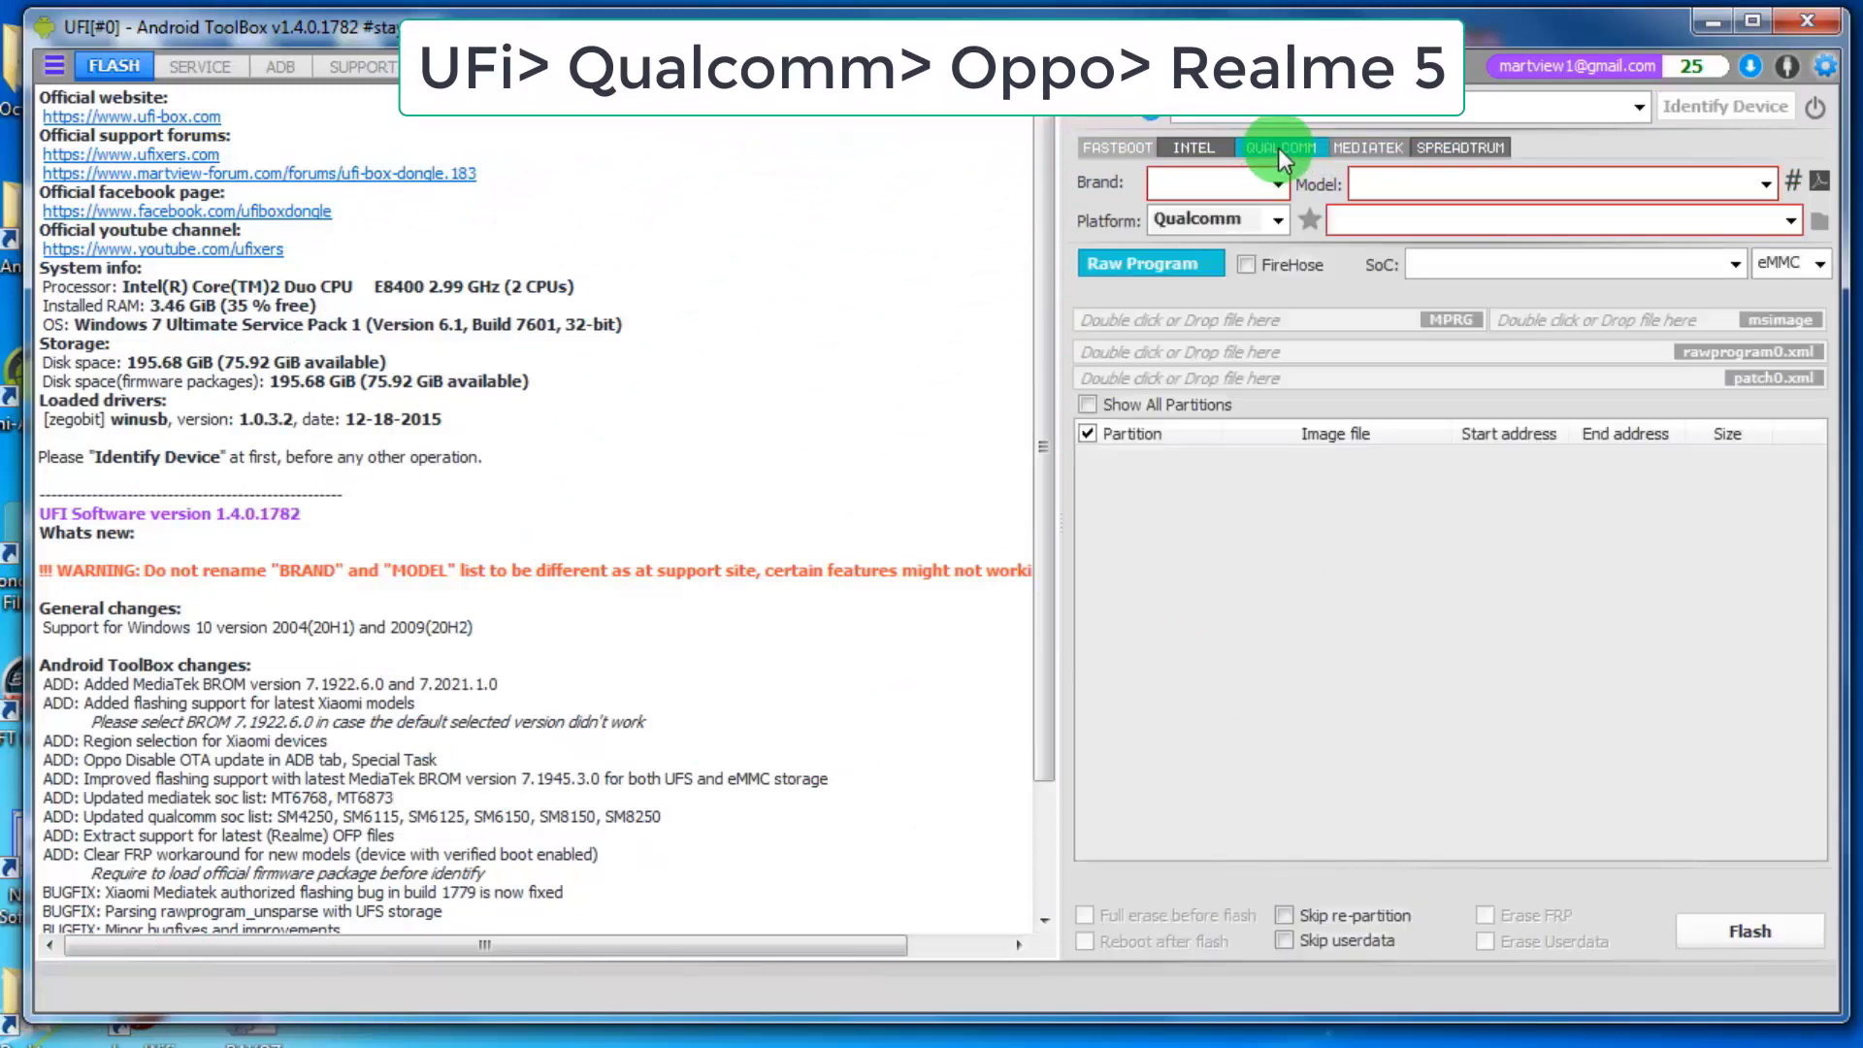
left_click(1276, 180)
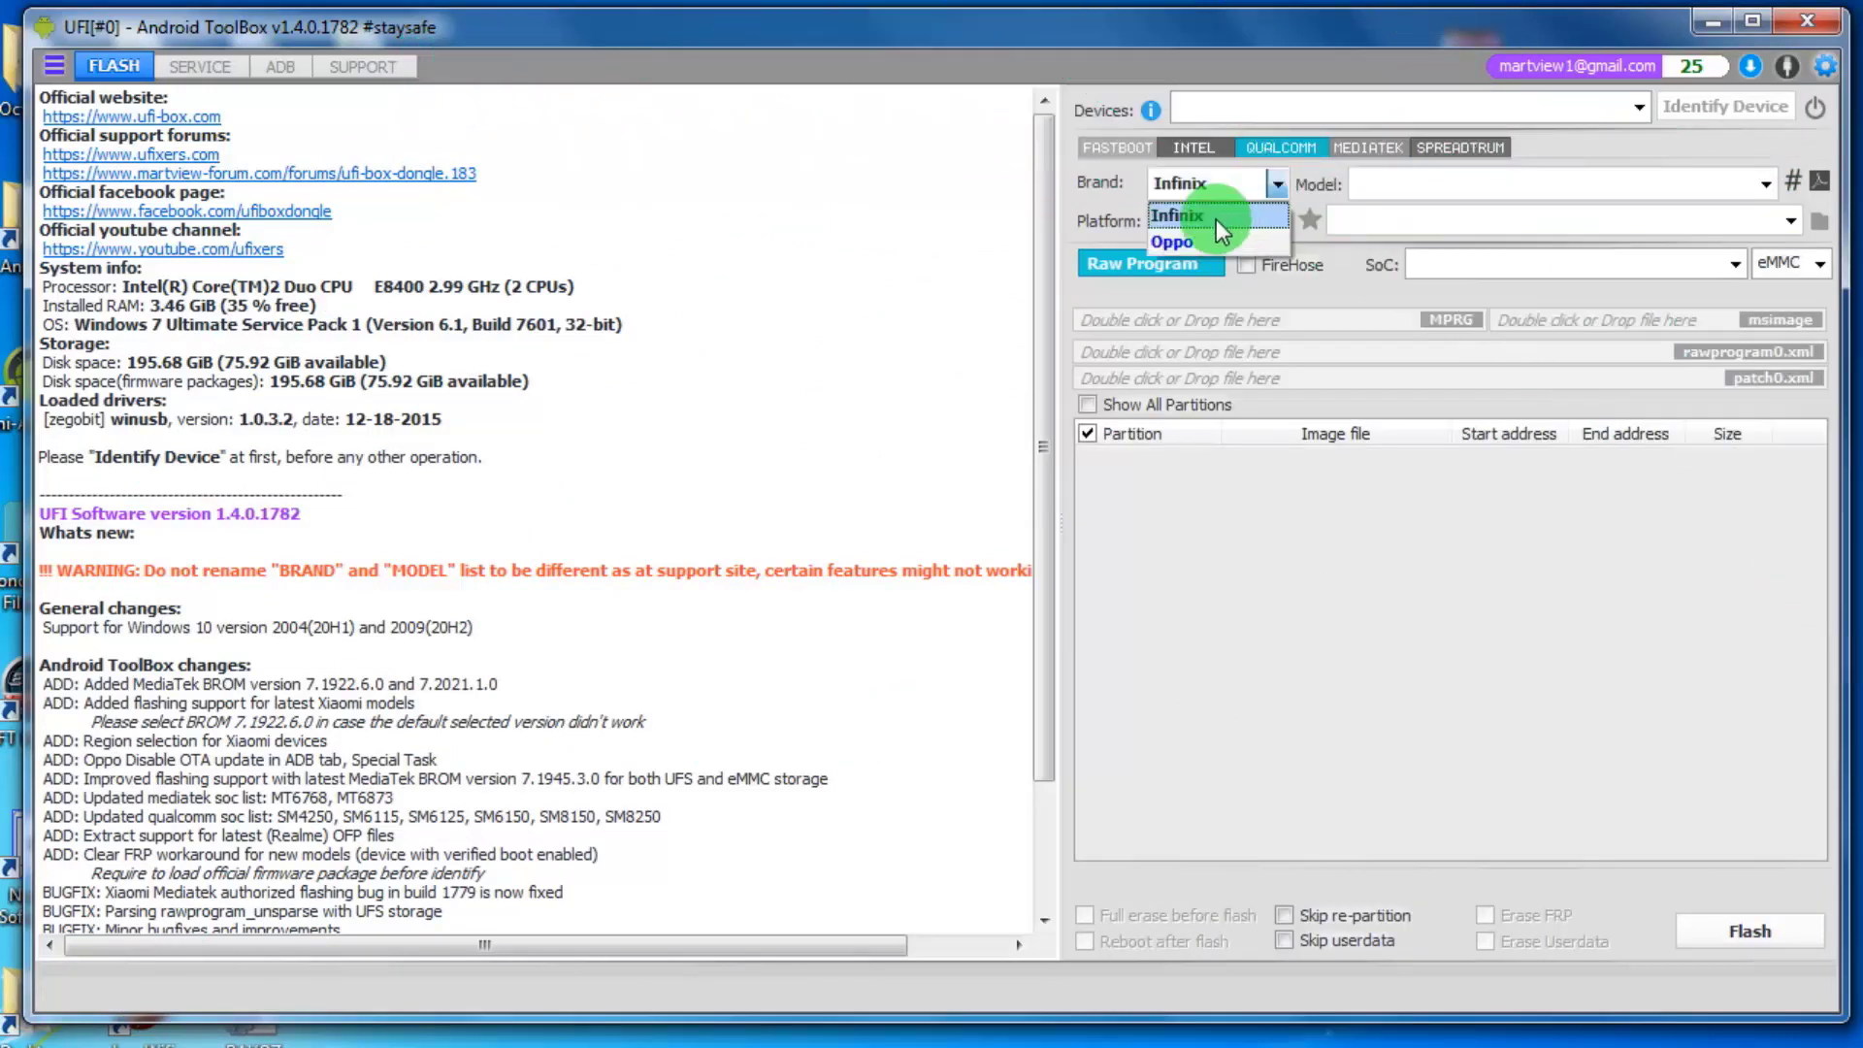
left_click(1180, 243)
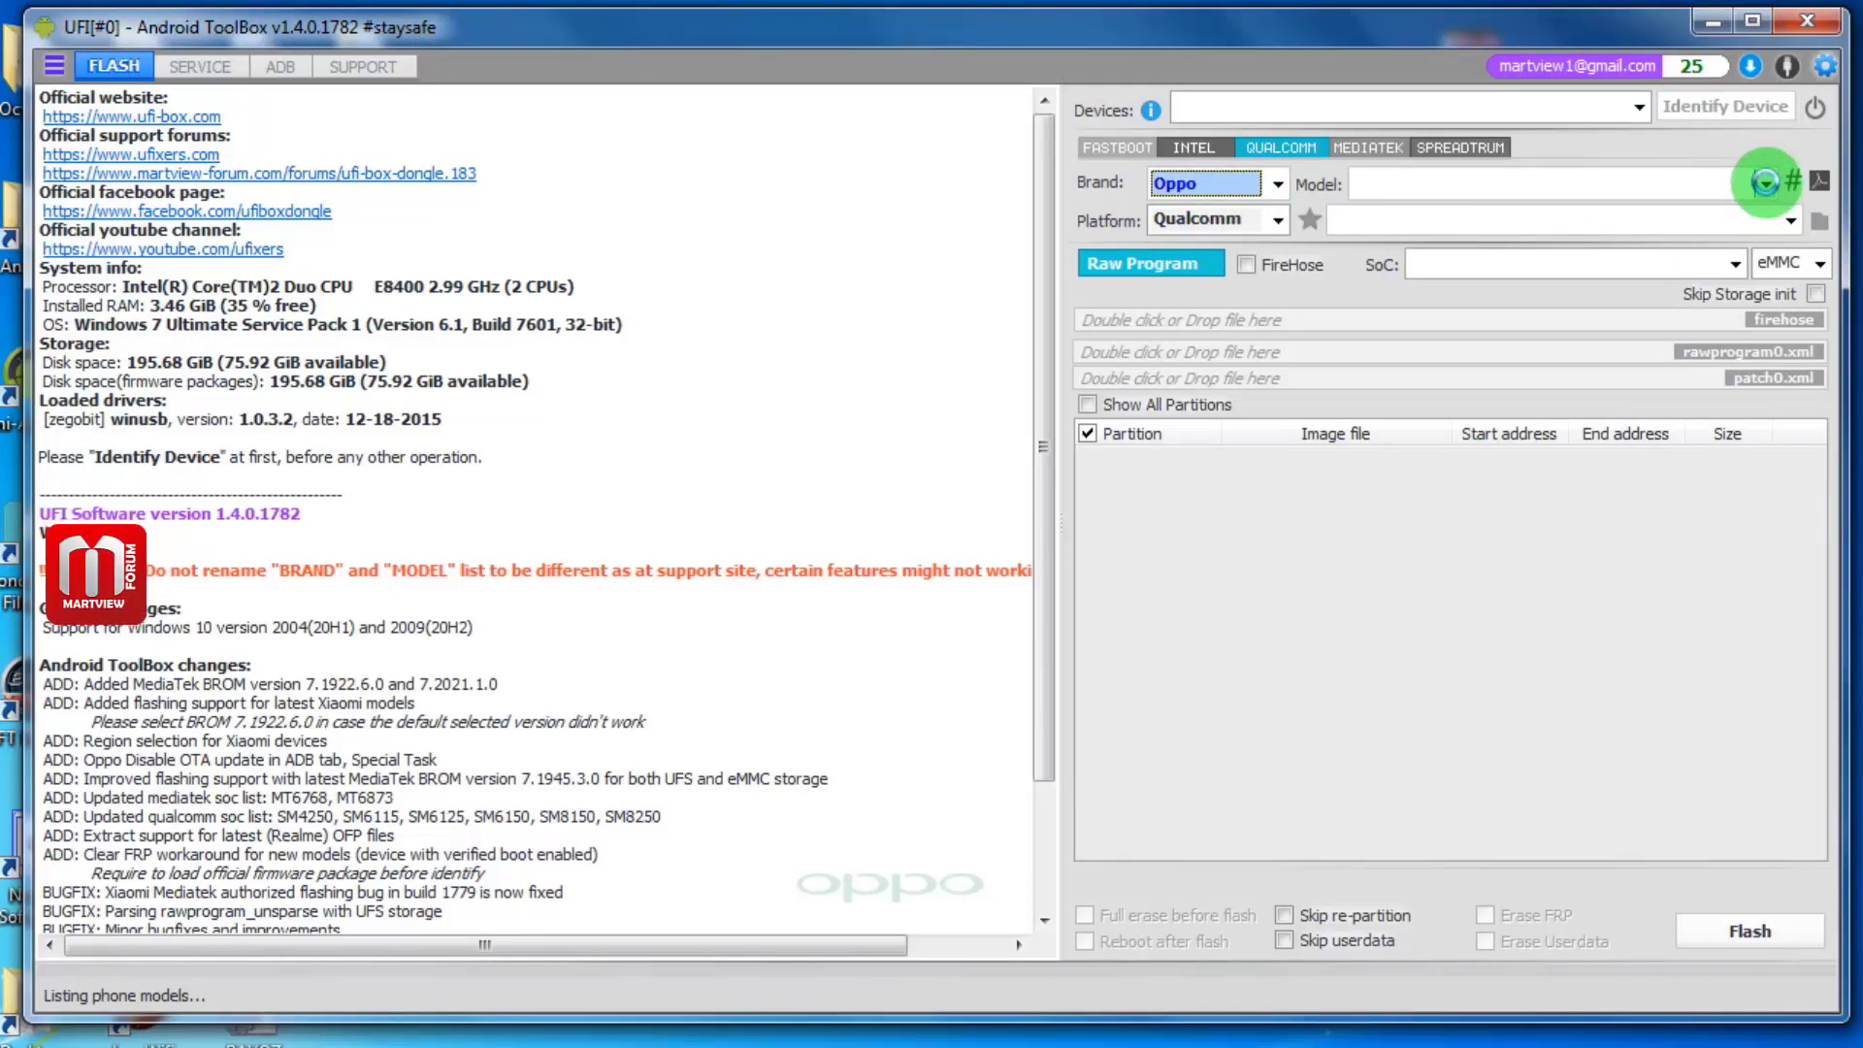
left_click(1765, 182)
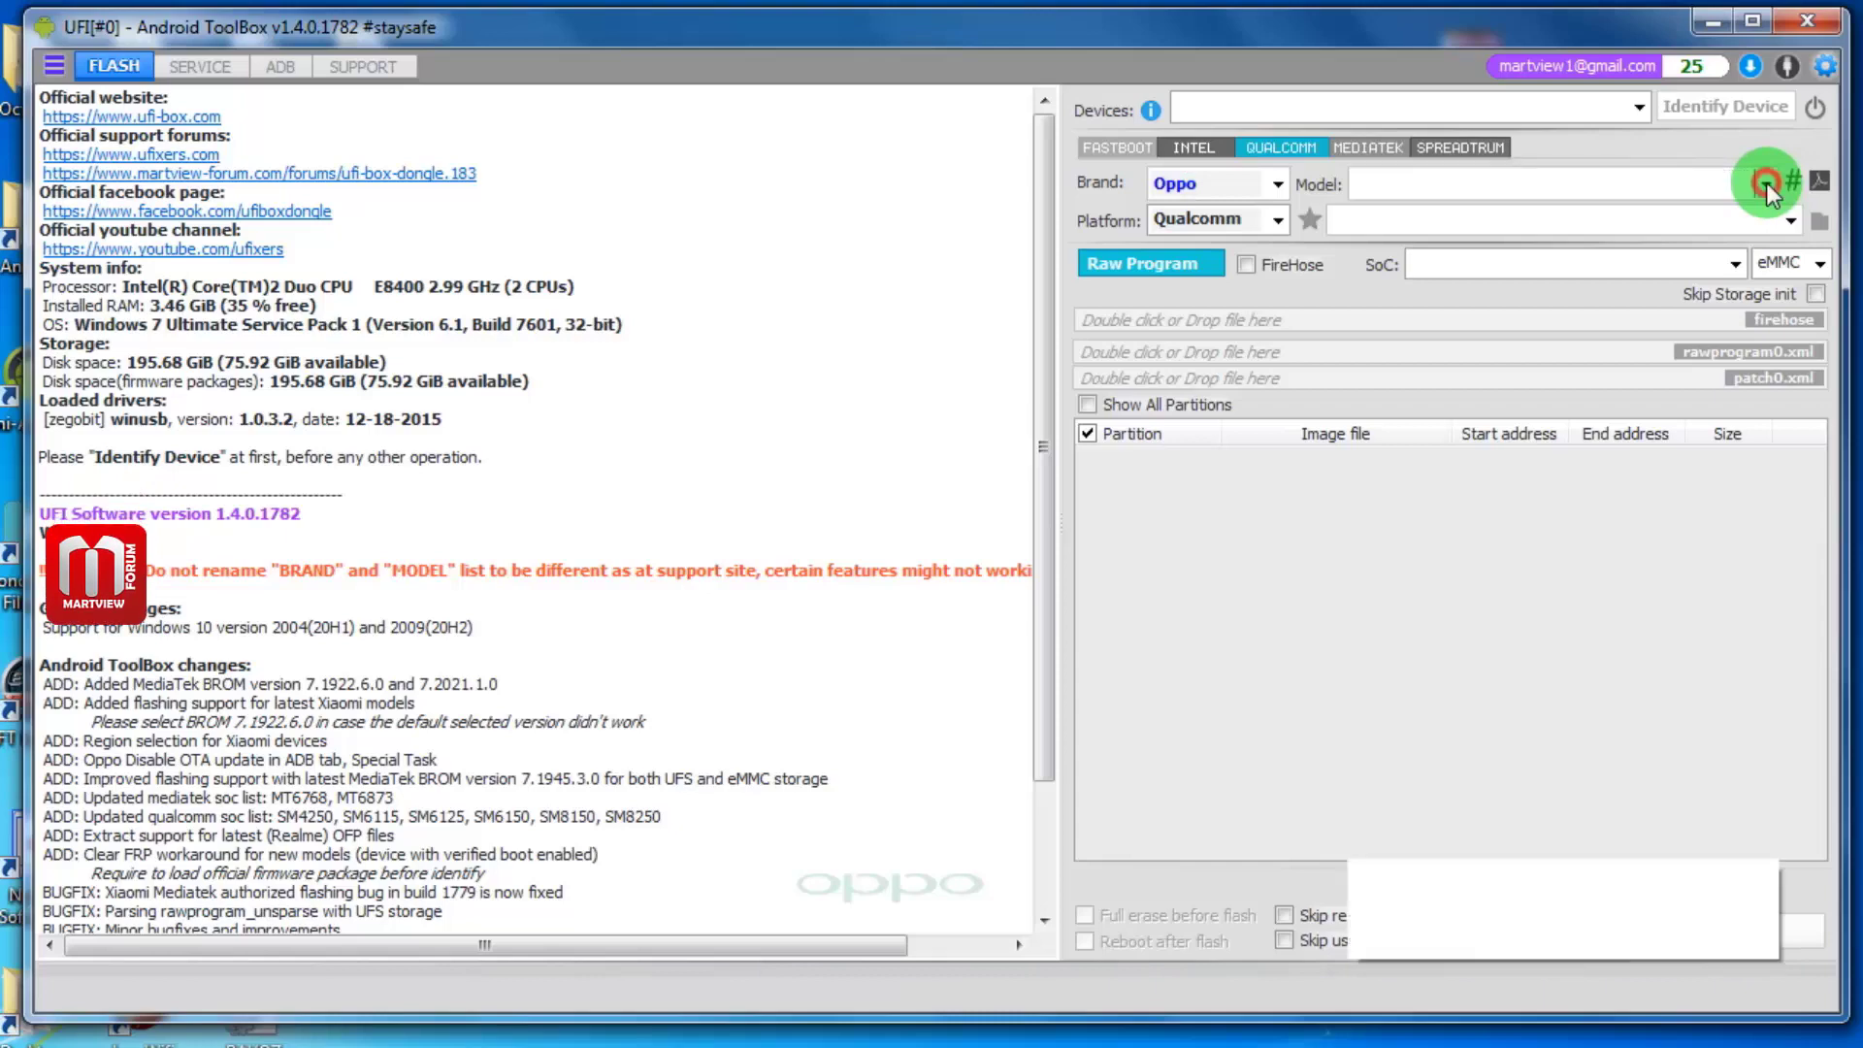
left_click_drag(1765, 43, 1791, 674)
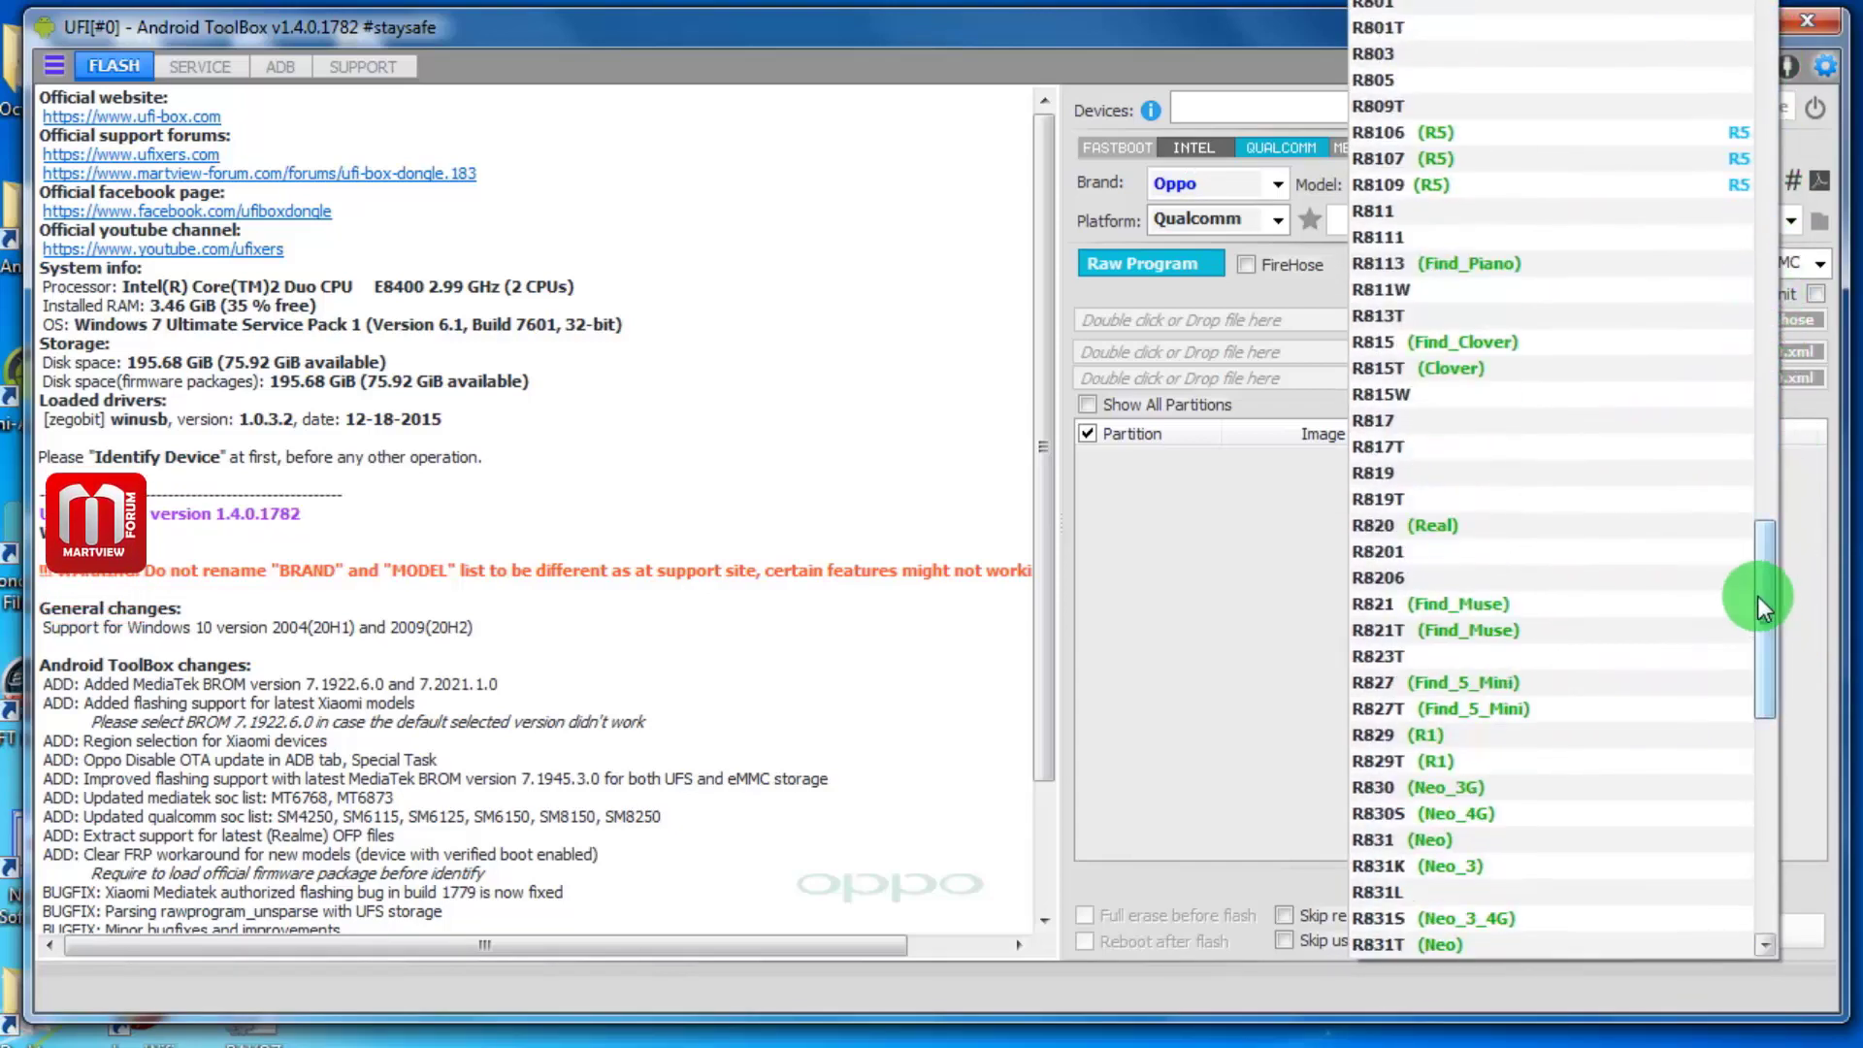
left_click_drag(1757, 596, 1777, 753)
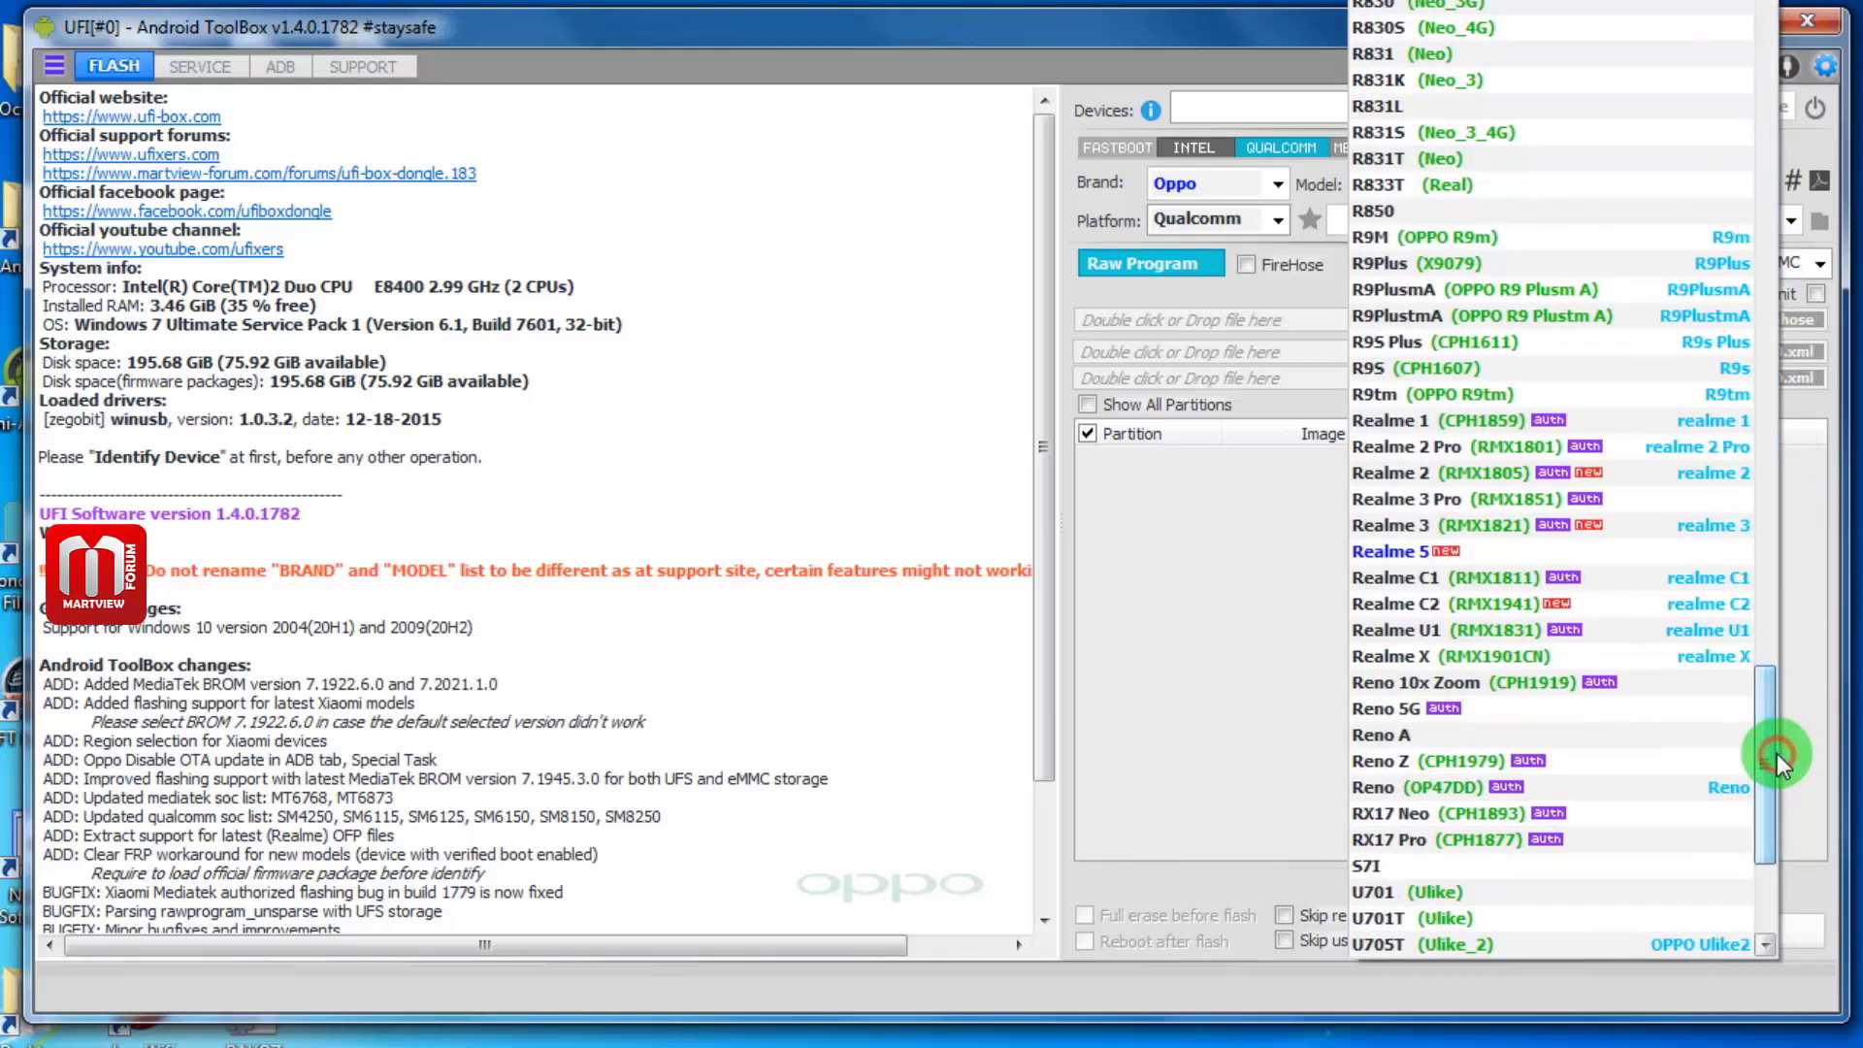
left_click(1471, 551)
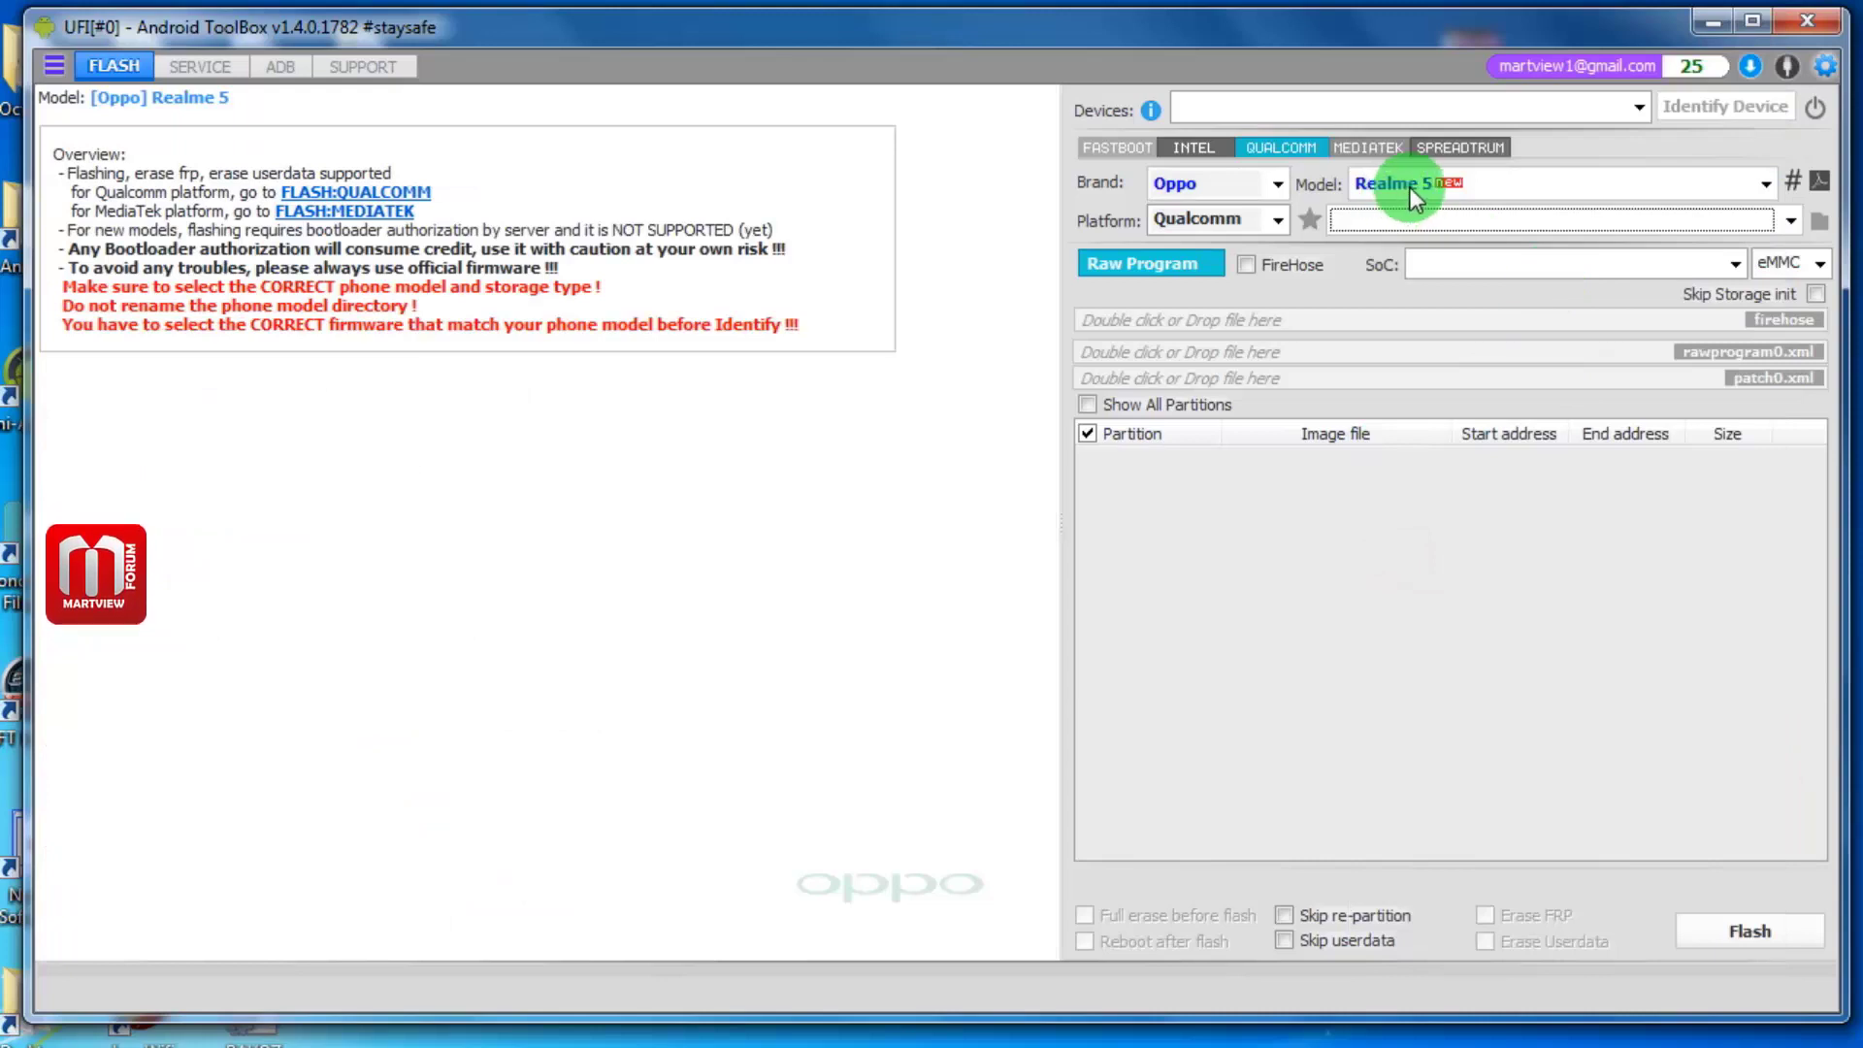
- Open the Realme 5 firmware folder on disk and place its window beside the archive
left_click(1785, 217)
left_click(1786, 217)
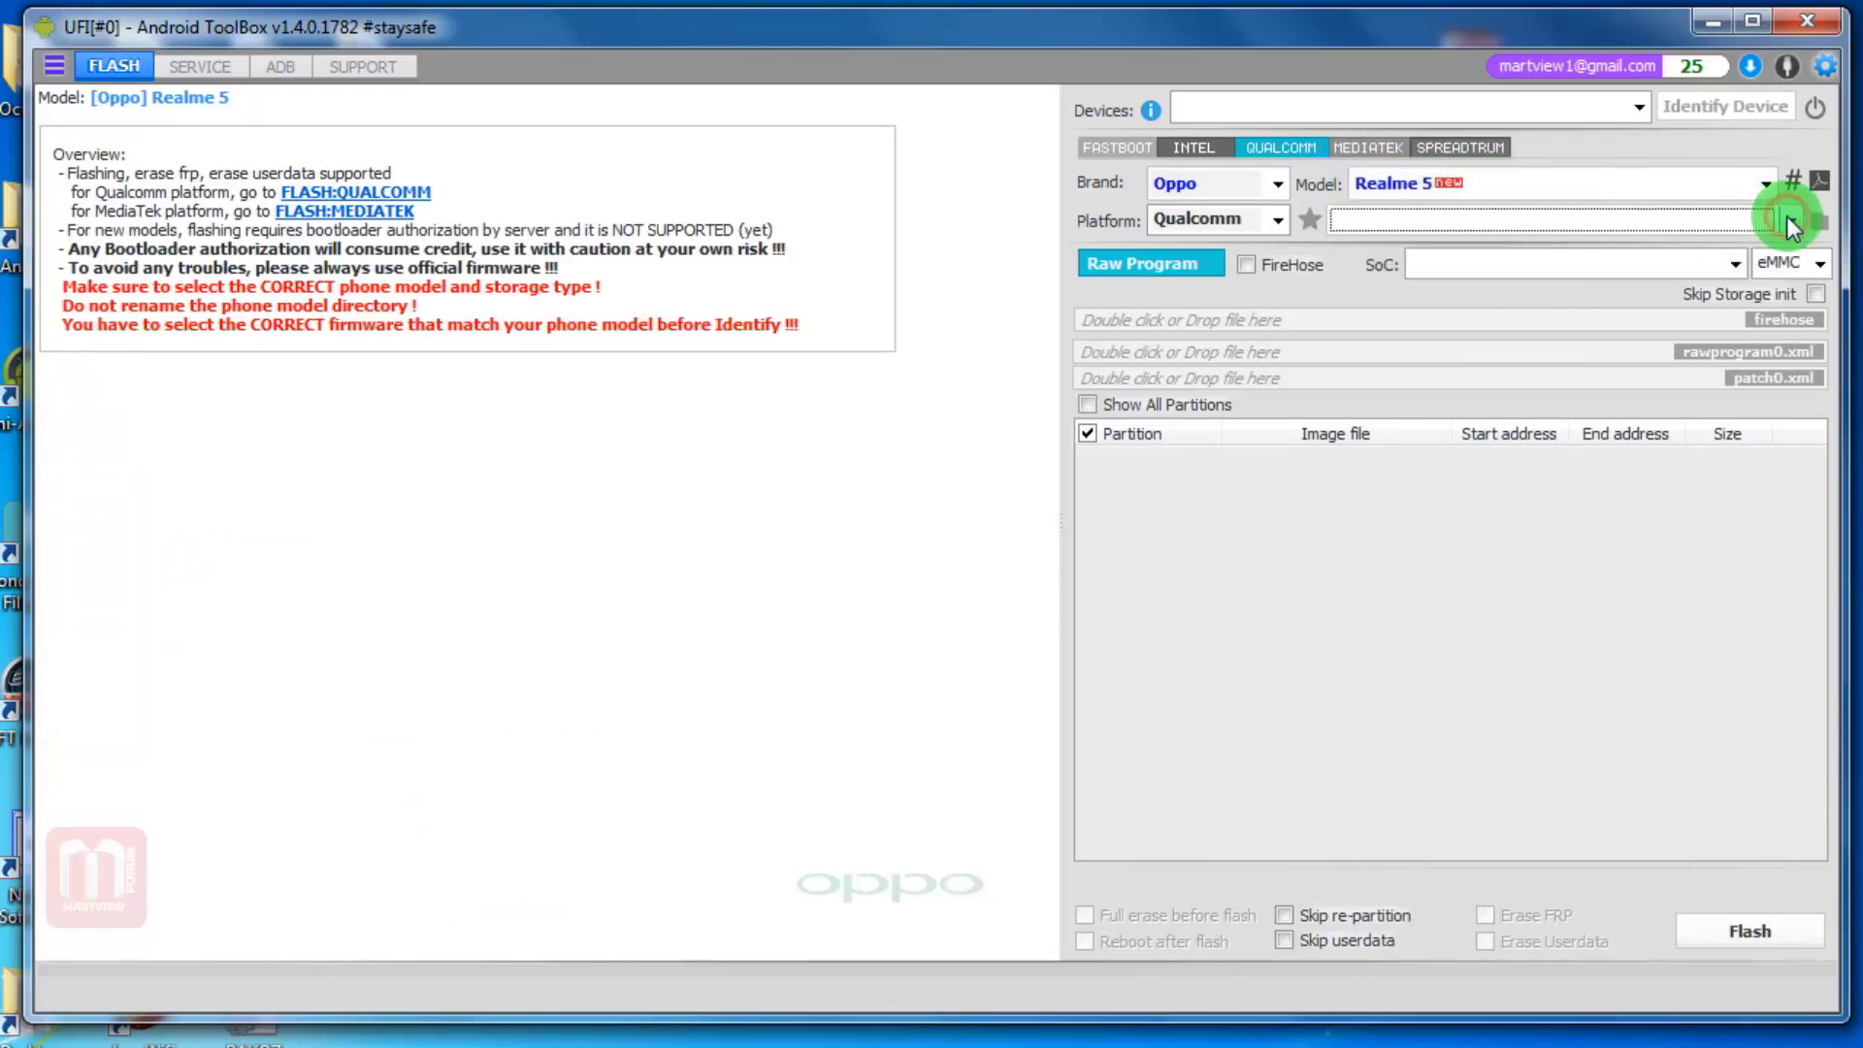
left_click(1823, 225)
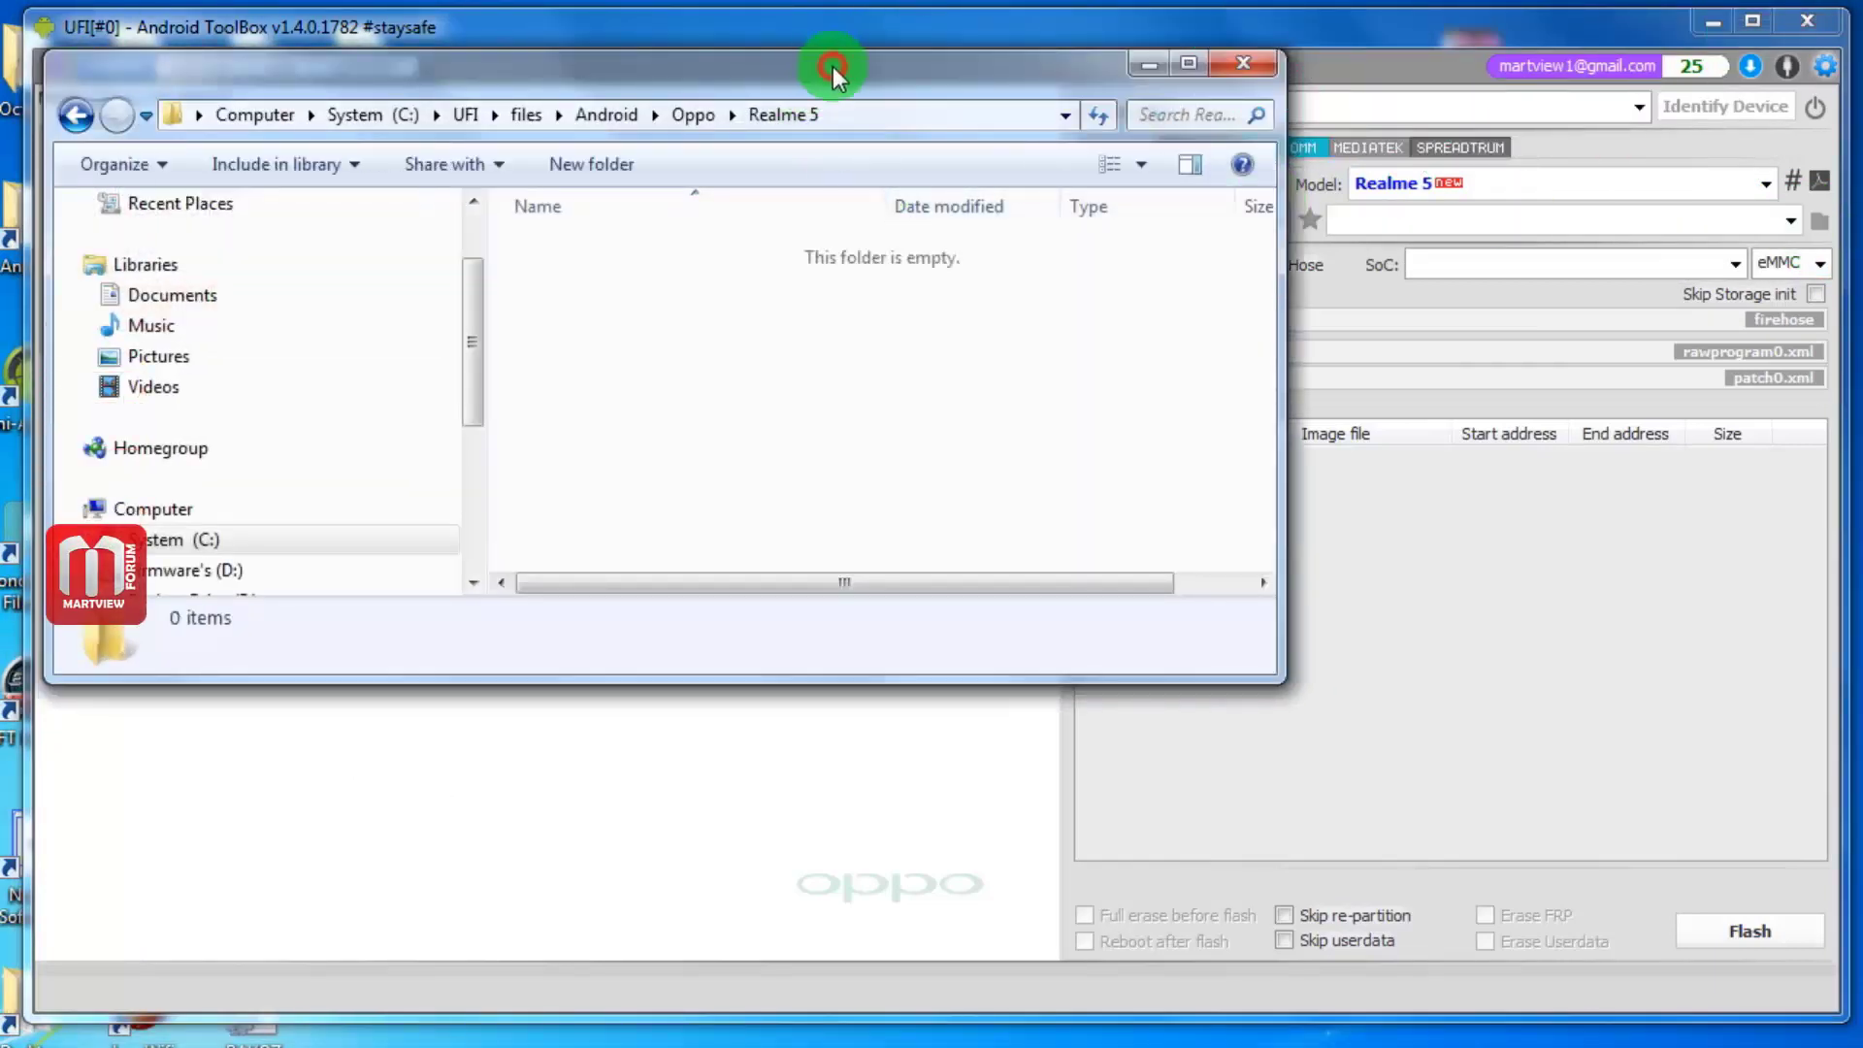
left_click_drag(832, 65, 1383, 420)
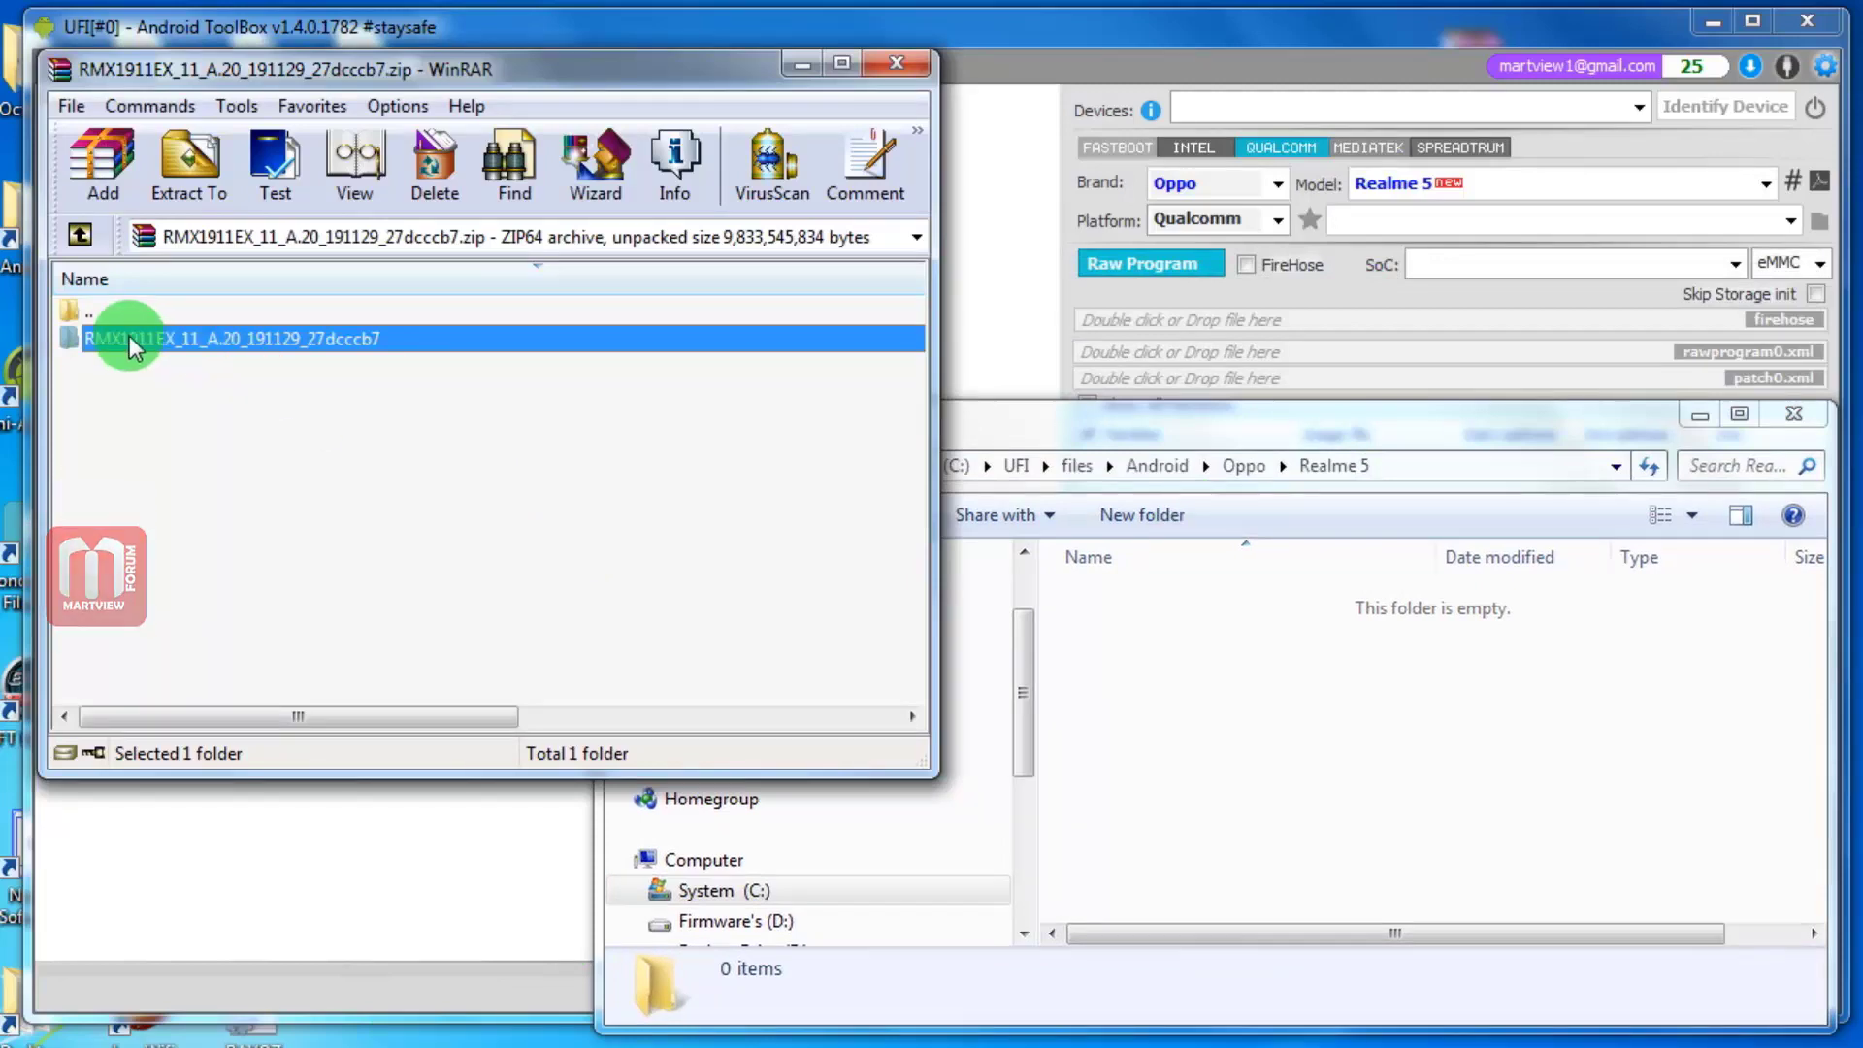
- Extract the RMX1911EX_11_A.20_191129_27dcccb7 folder from the archive into the Realme 5 folder and close WinRAR
left_click_drag(938, 537, 575, 546)
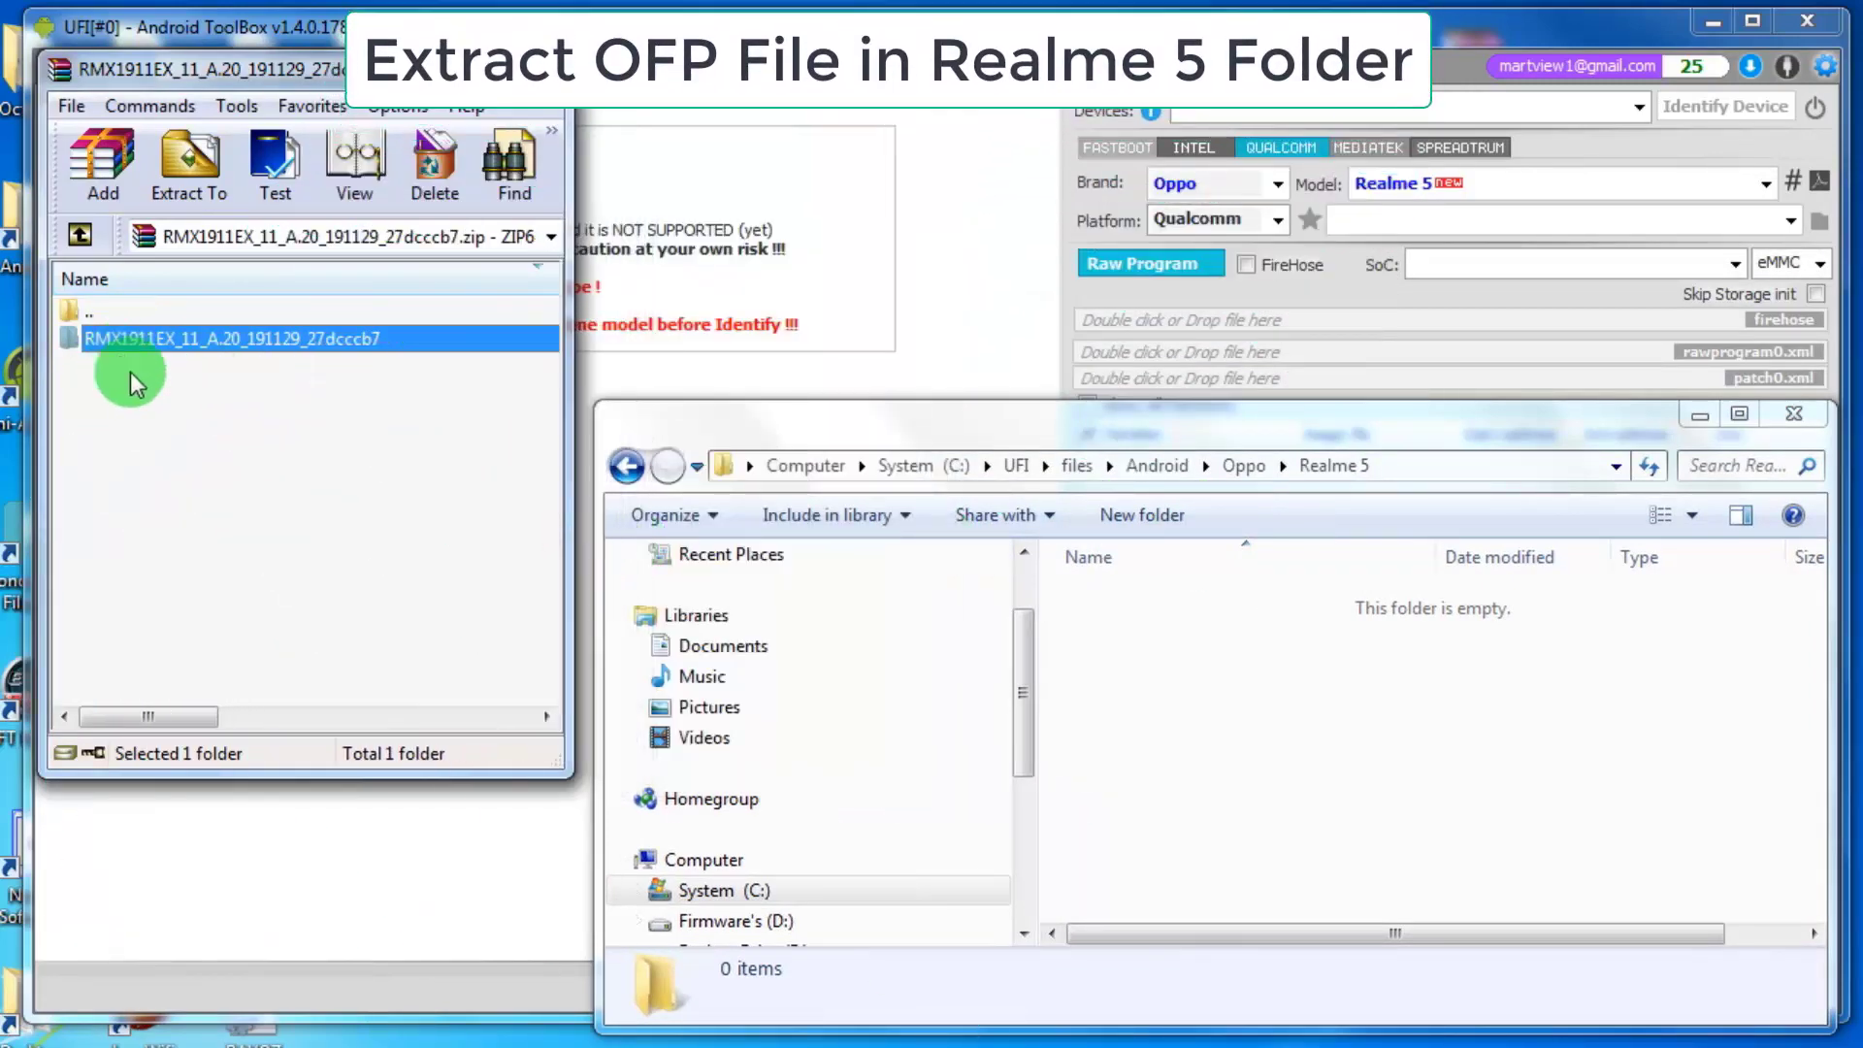
mouse_move(88, 349)
left_mouse_down()
mouse_move(92, 335)
mouse_move(1151, 656)
mouse_move(1378, 729)
mouse_move(1367, 747)
left_mouse_up()
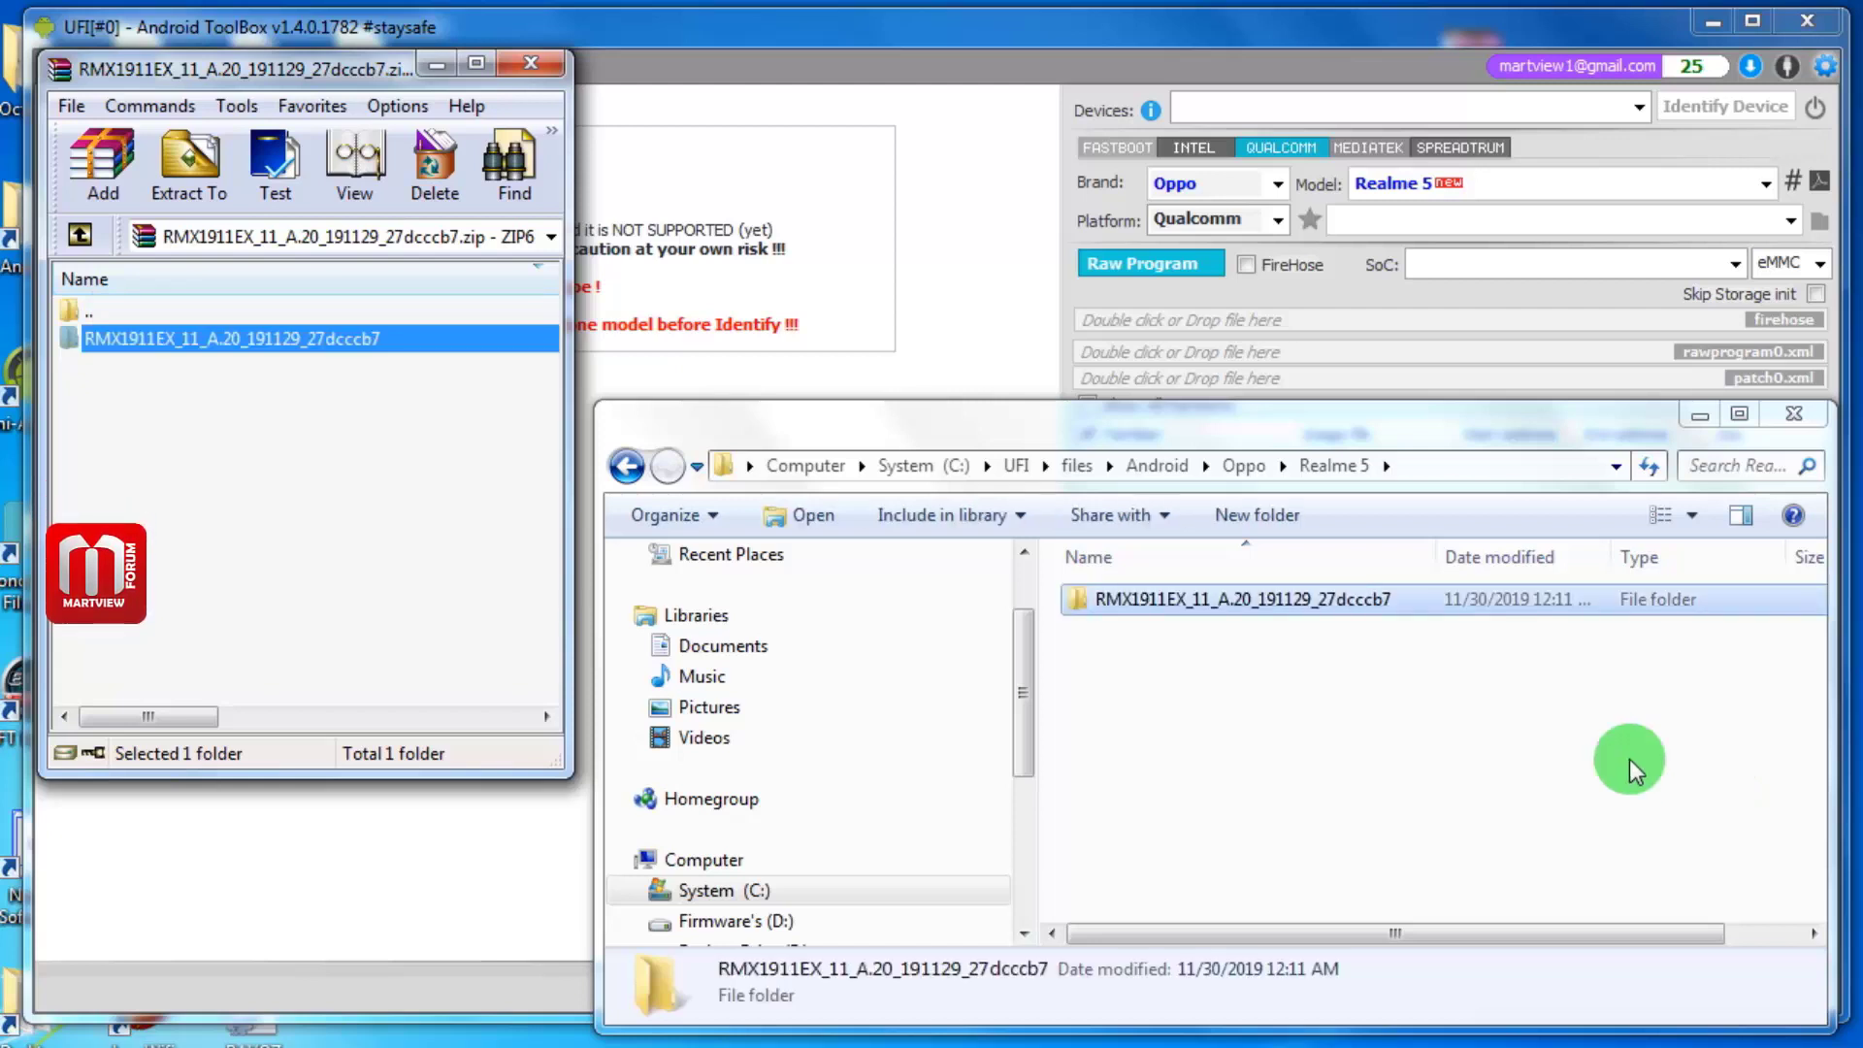
left_click(1379, 741)
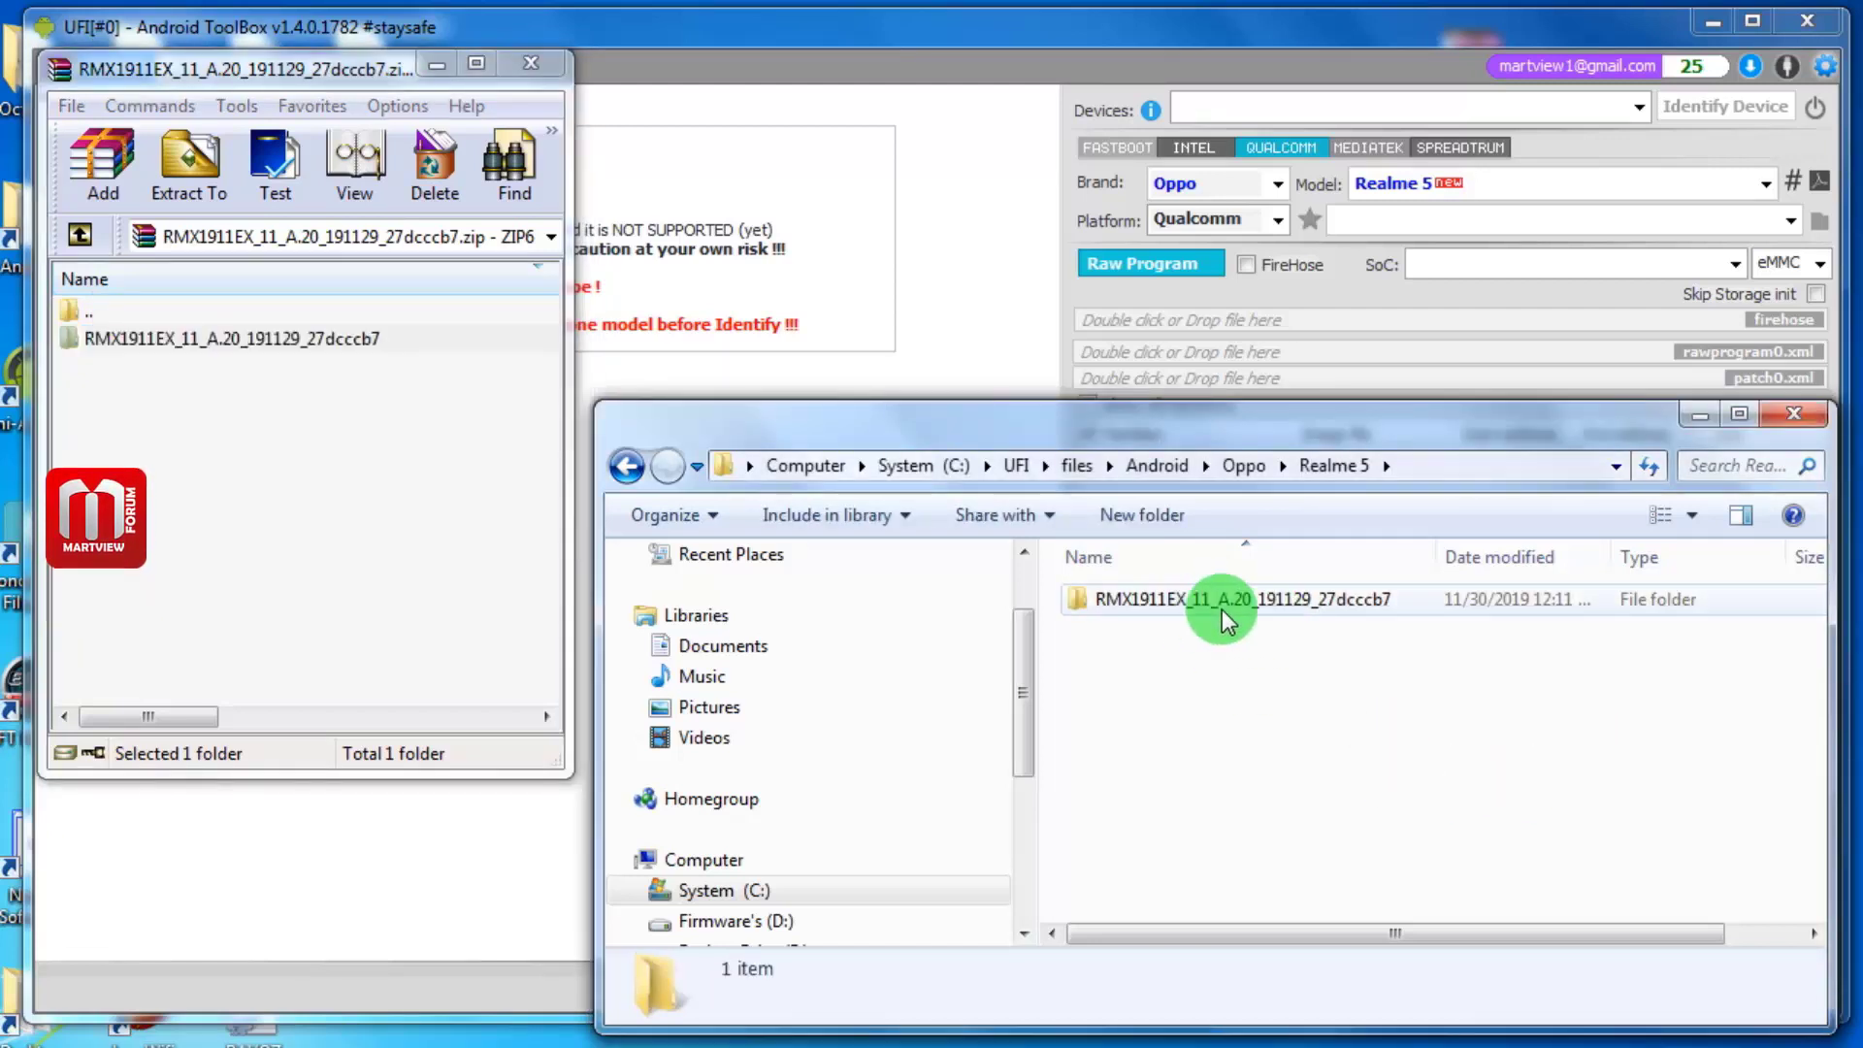
left_click(540, 48)
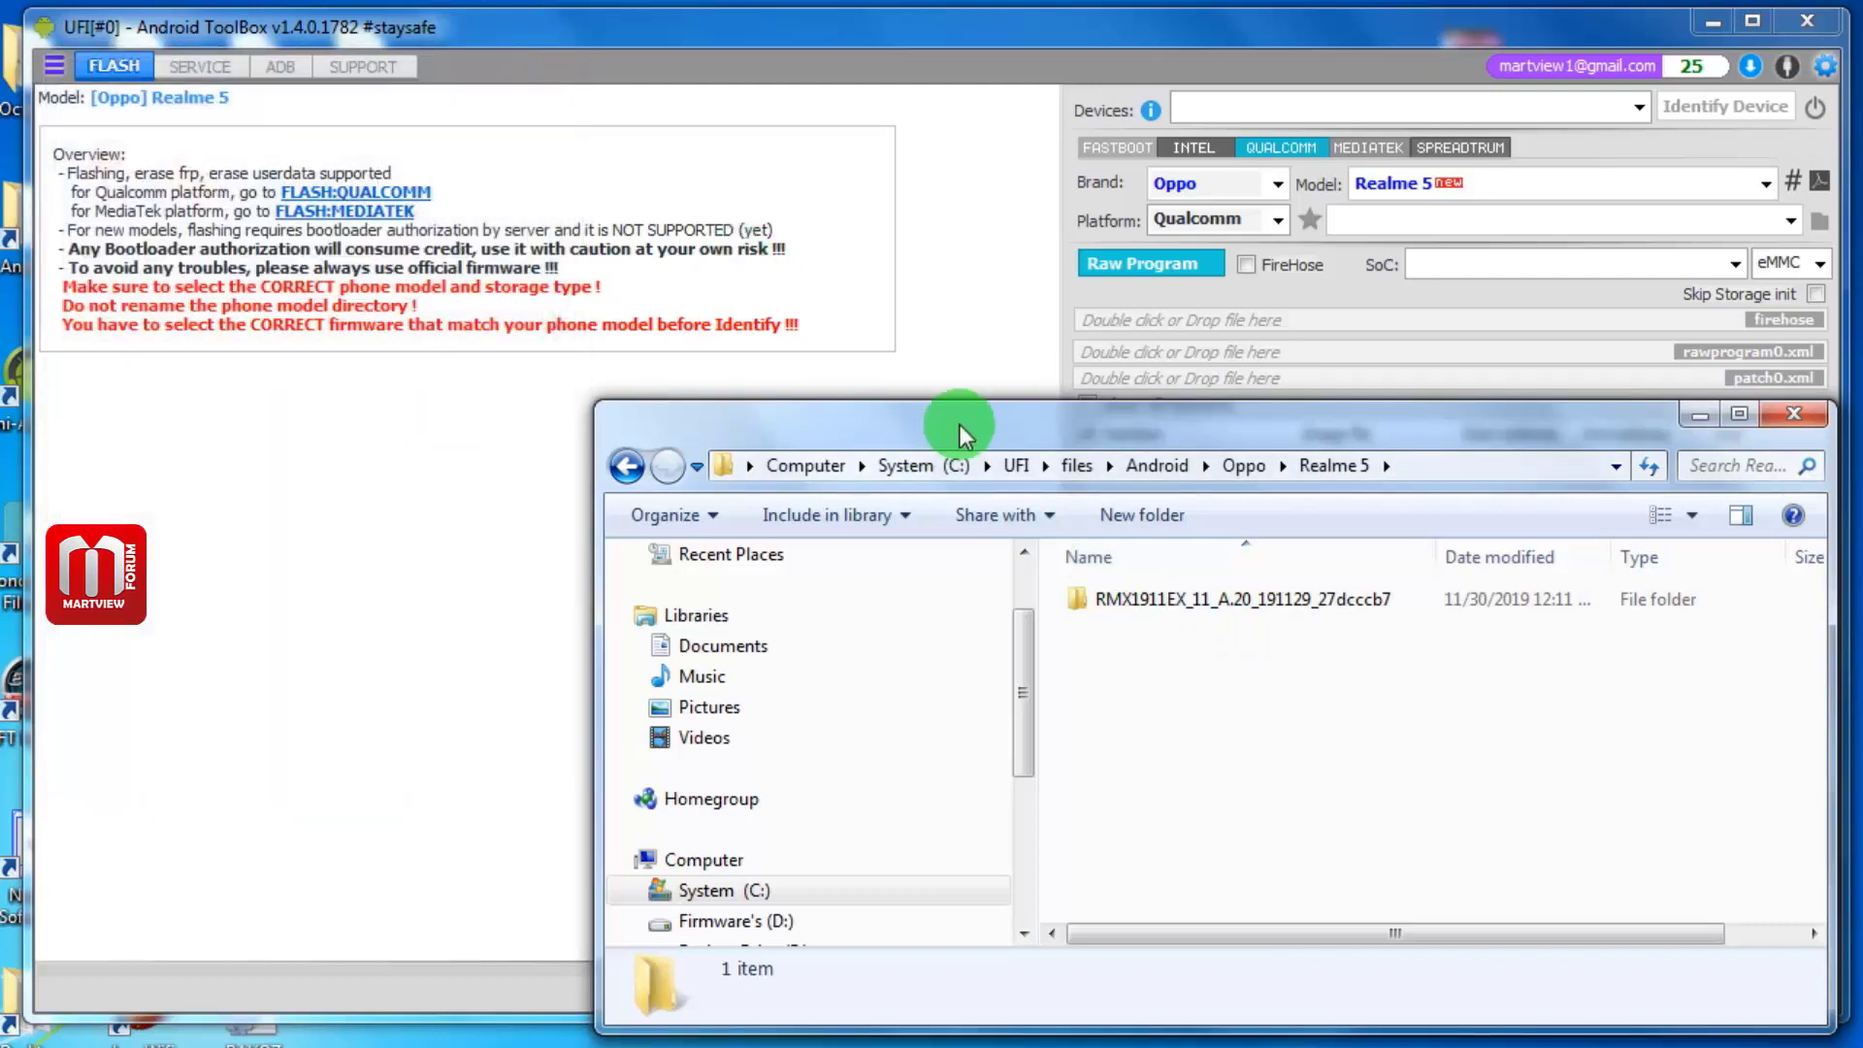
- Open the extracted RMX1911EX_11_A.20_191129_27dcccb7 folder and check the files in it
left_click_drag(960, 422, 526, 264)
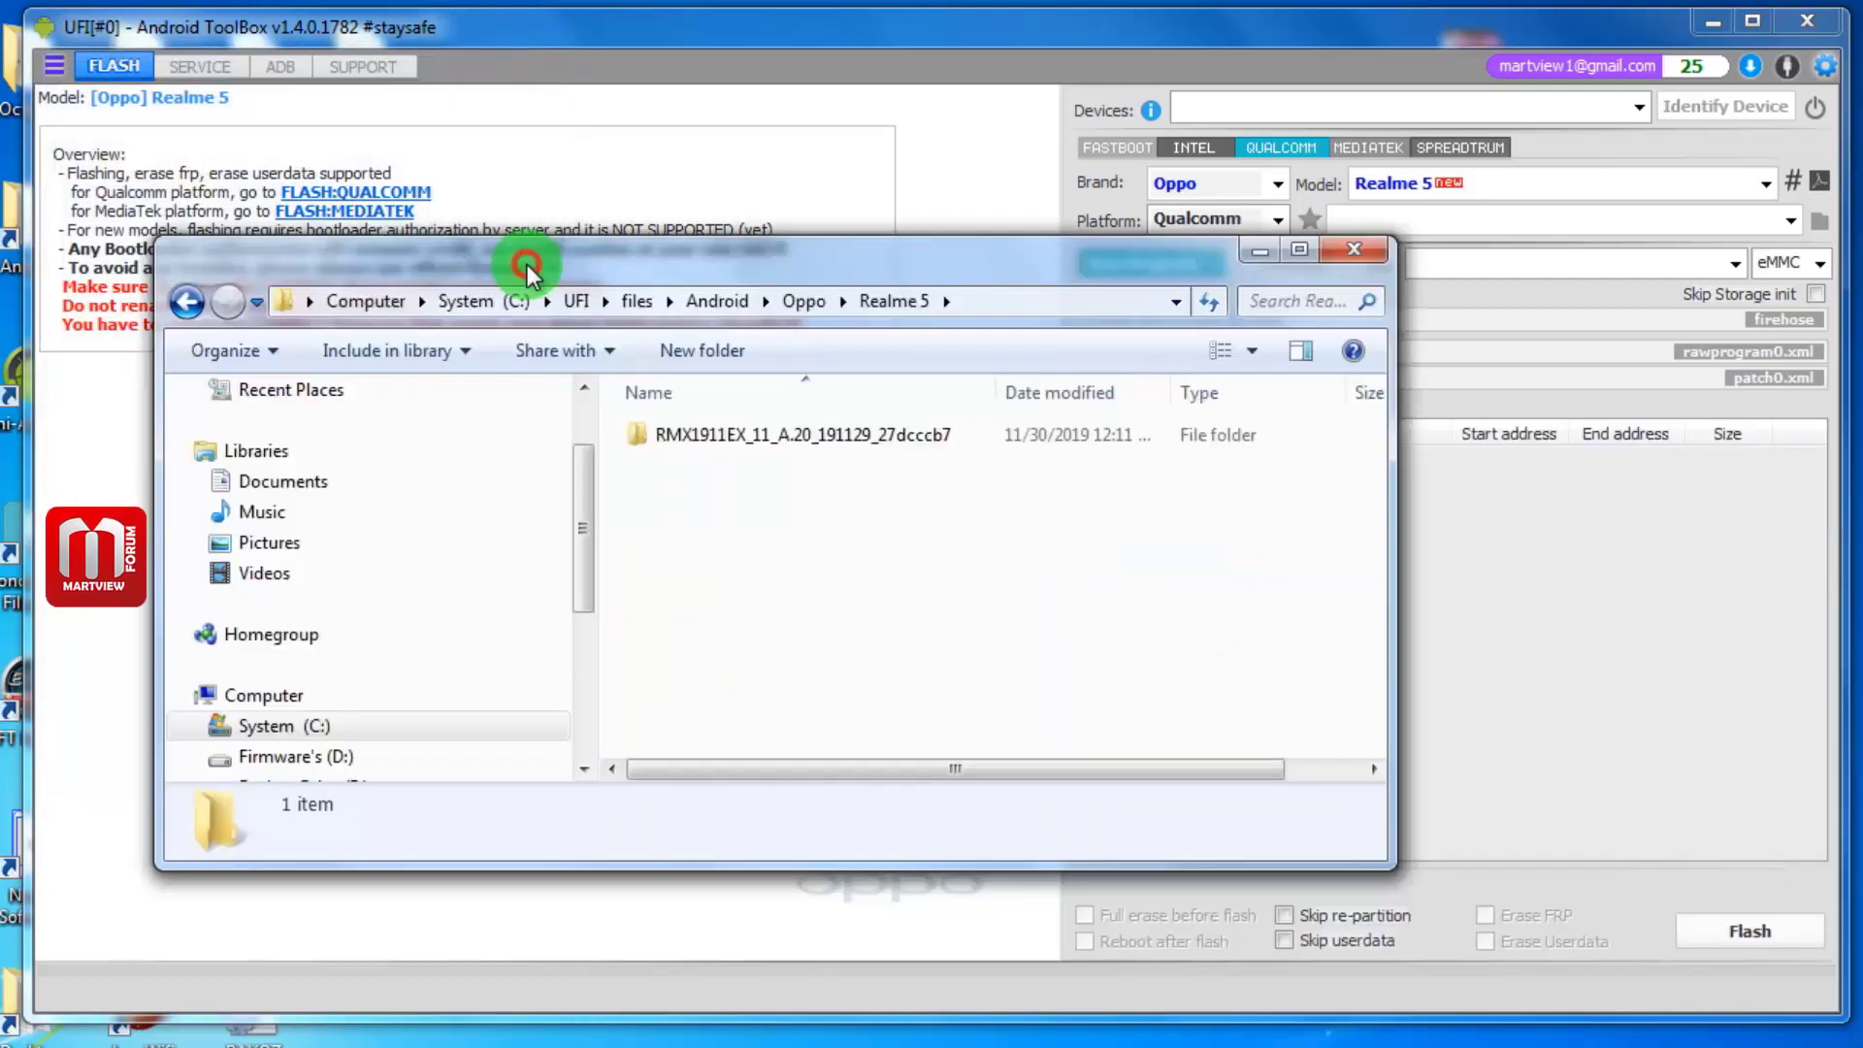
double_click(775, 434)
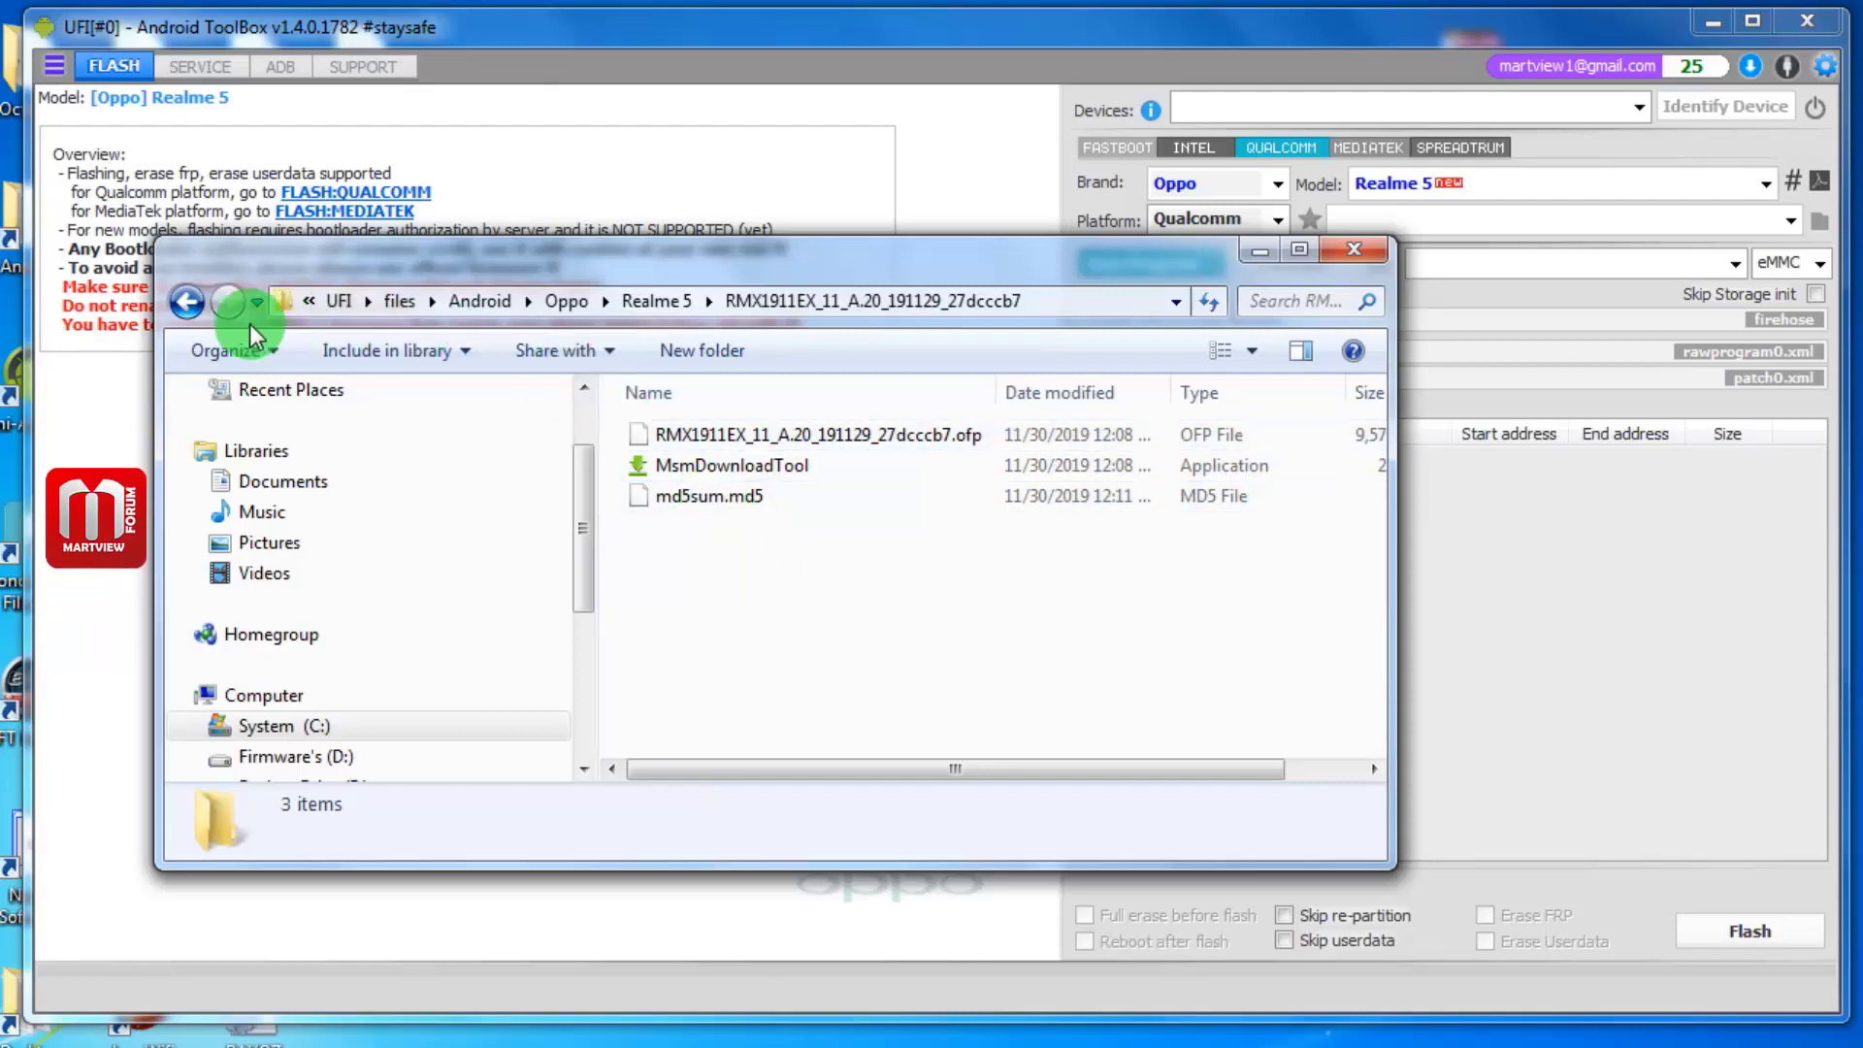
left_click_drag(1036, 264, 914, 236)
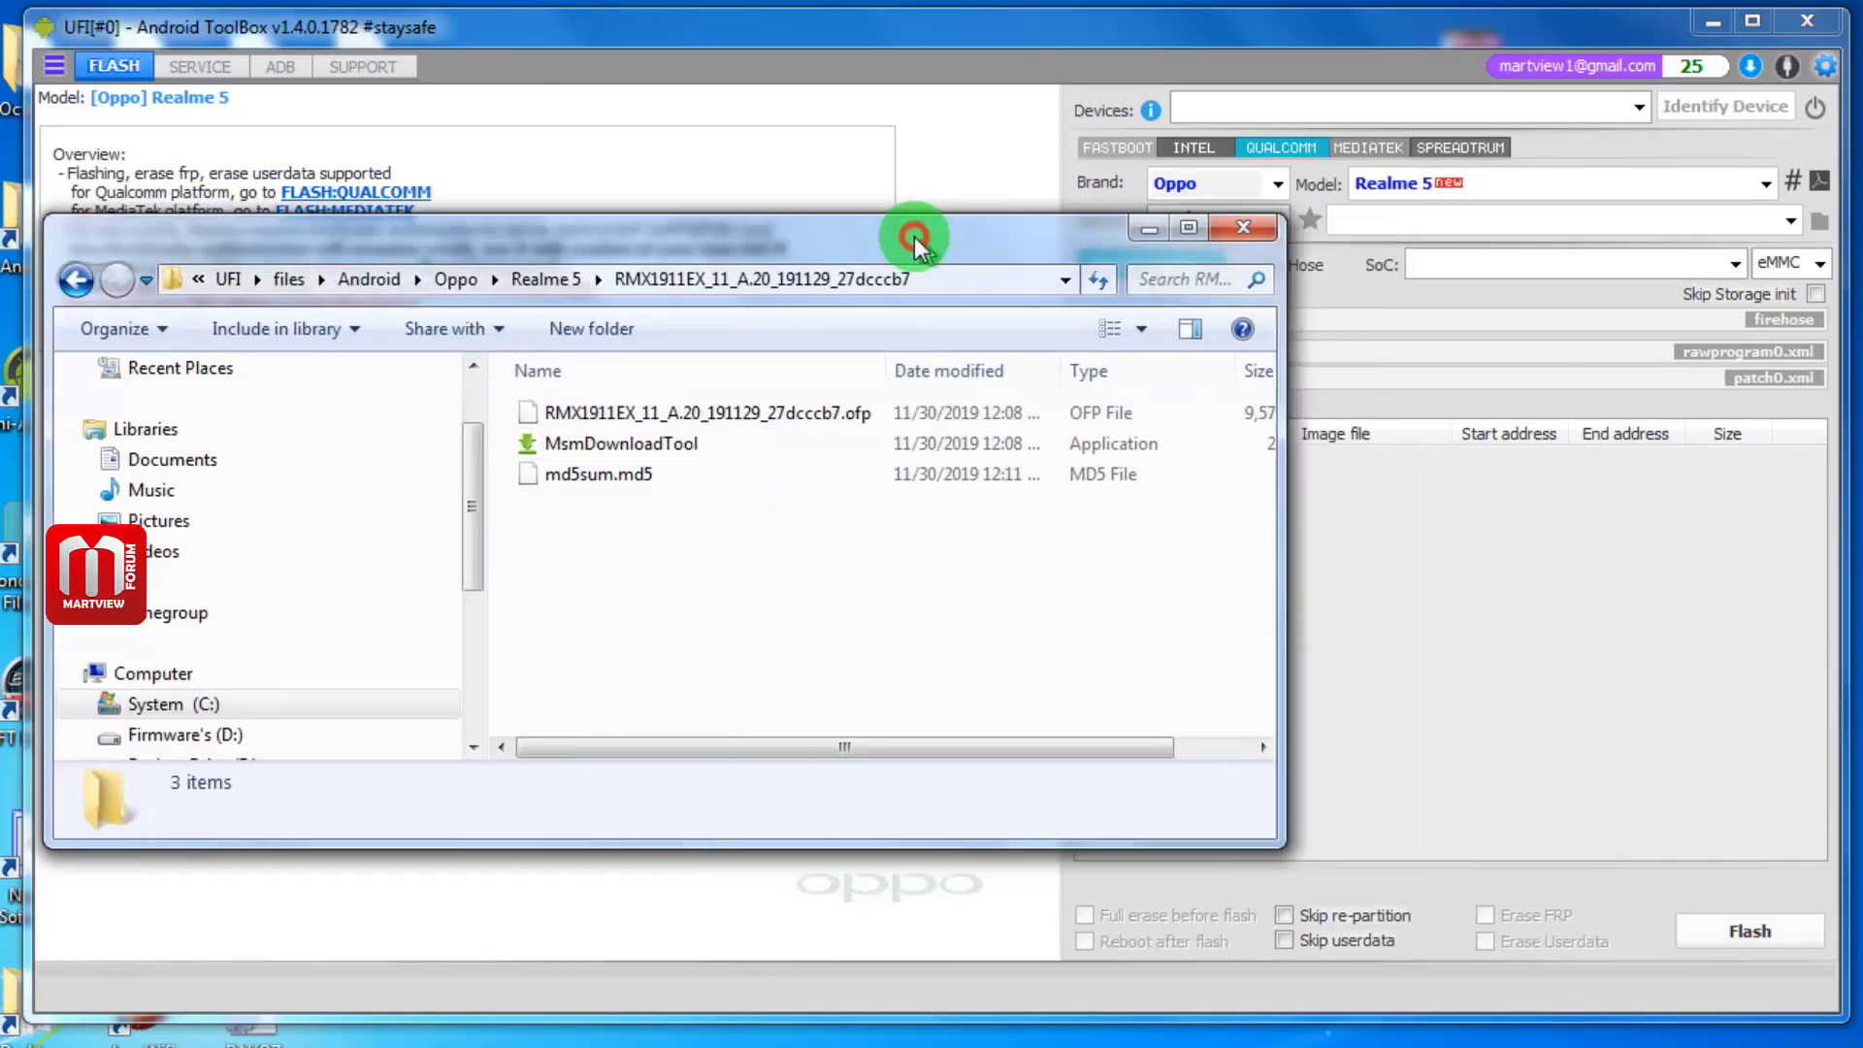
left_click_drag(1228, 541, 1076, 540)
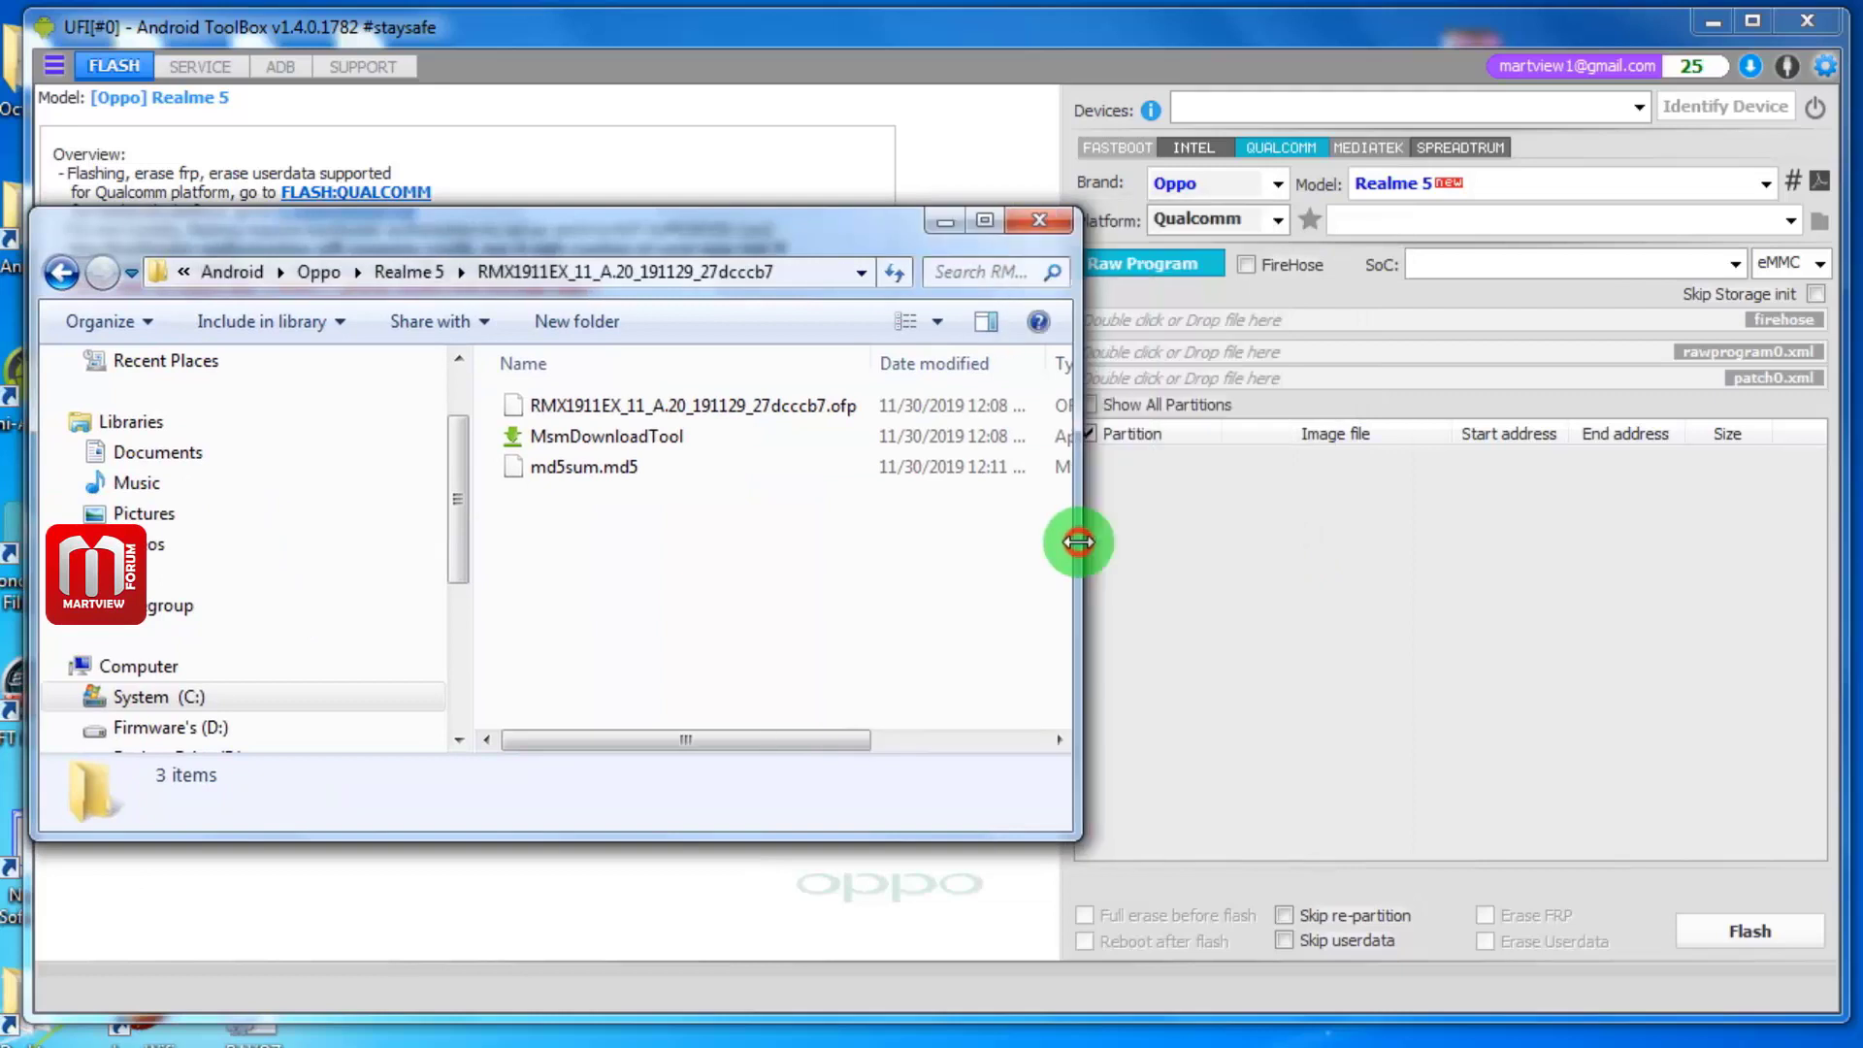
- Switch the model to Realme 3 and back to Realme 5, and choose firmware RMX1911EX_11_A.20_191129_27dcccb7 to start extracting its OFP file
left_click(1494, 206)
left_click(1489, 215)
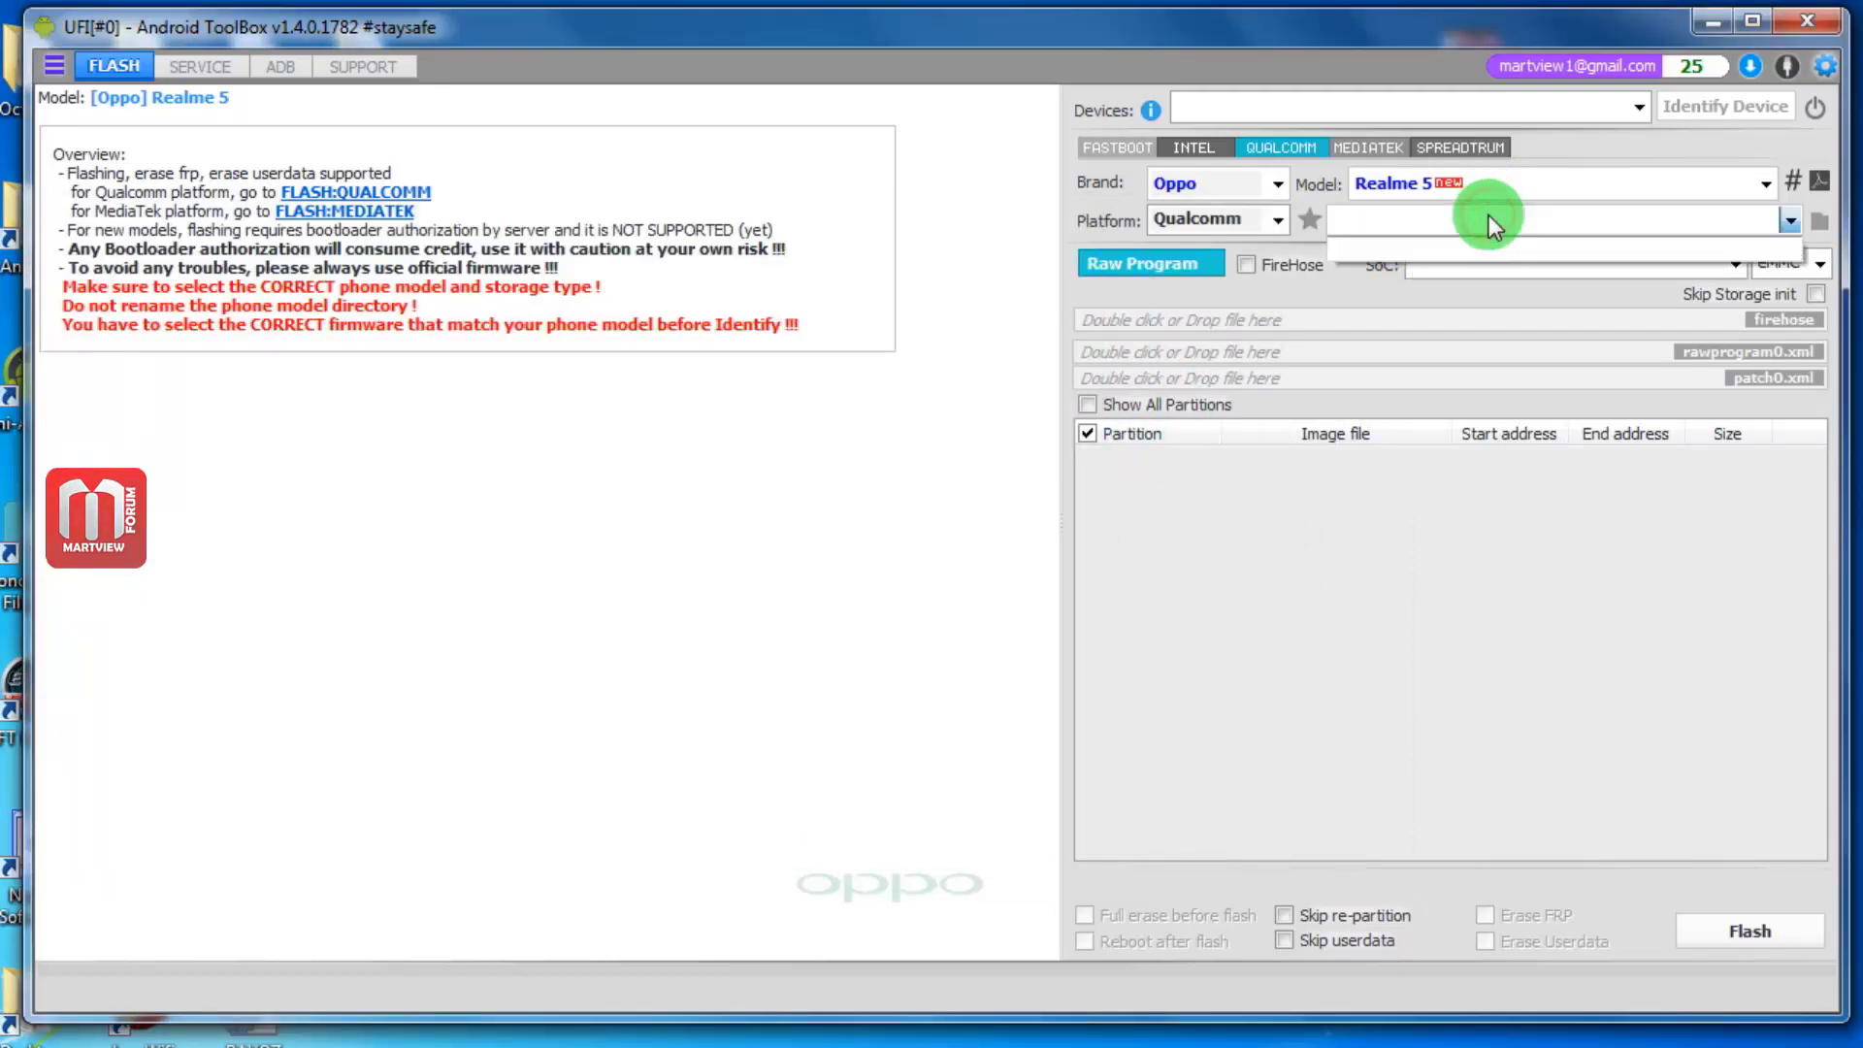
left_click(1491, 184)
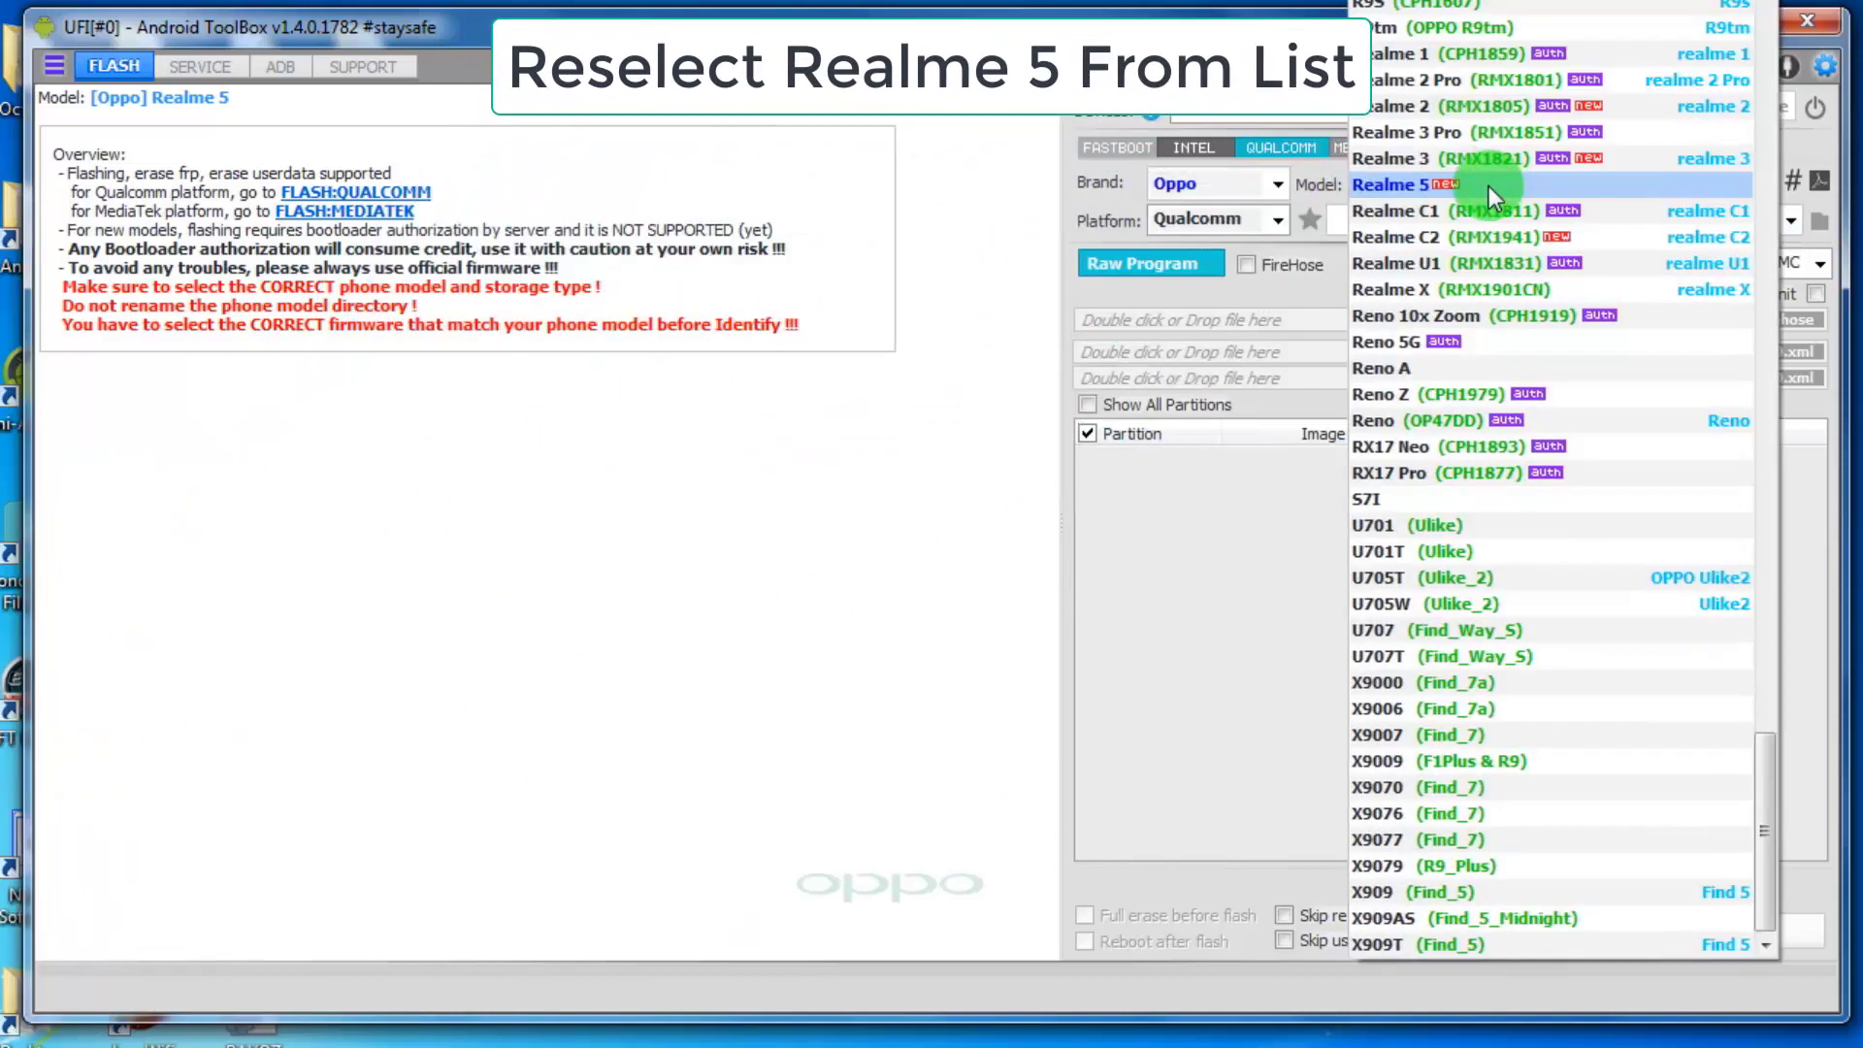
left_click(1408, 162)
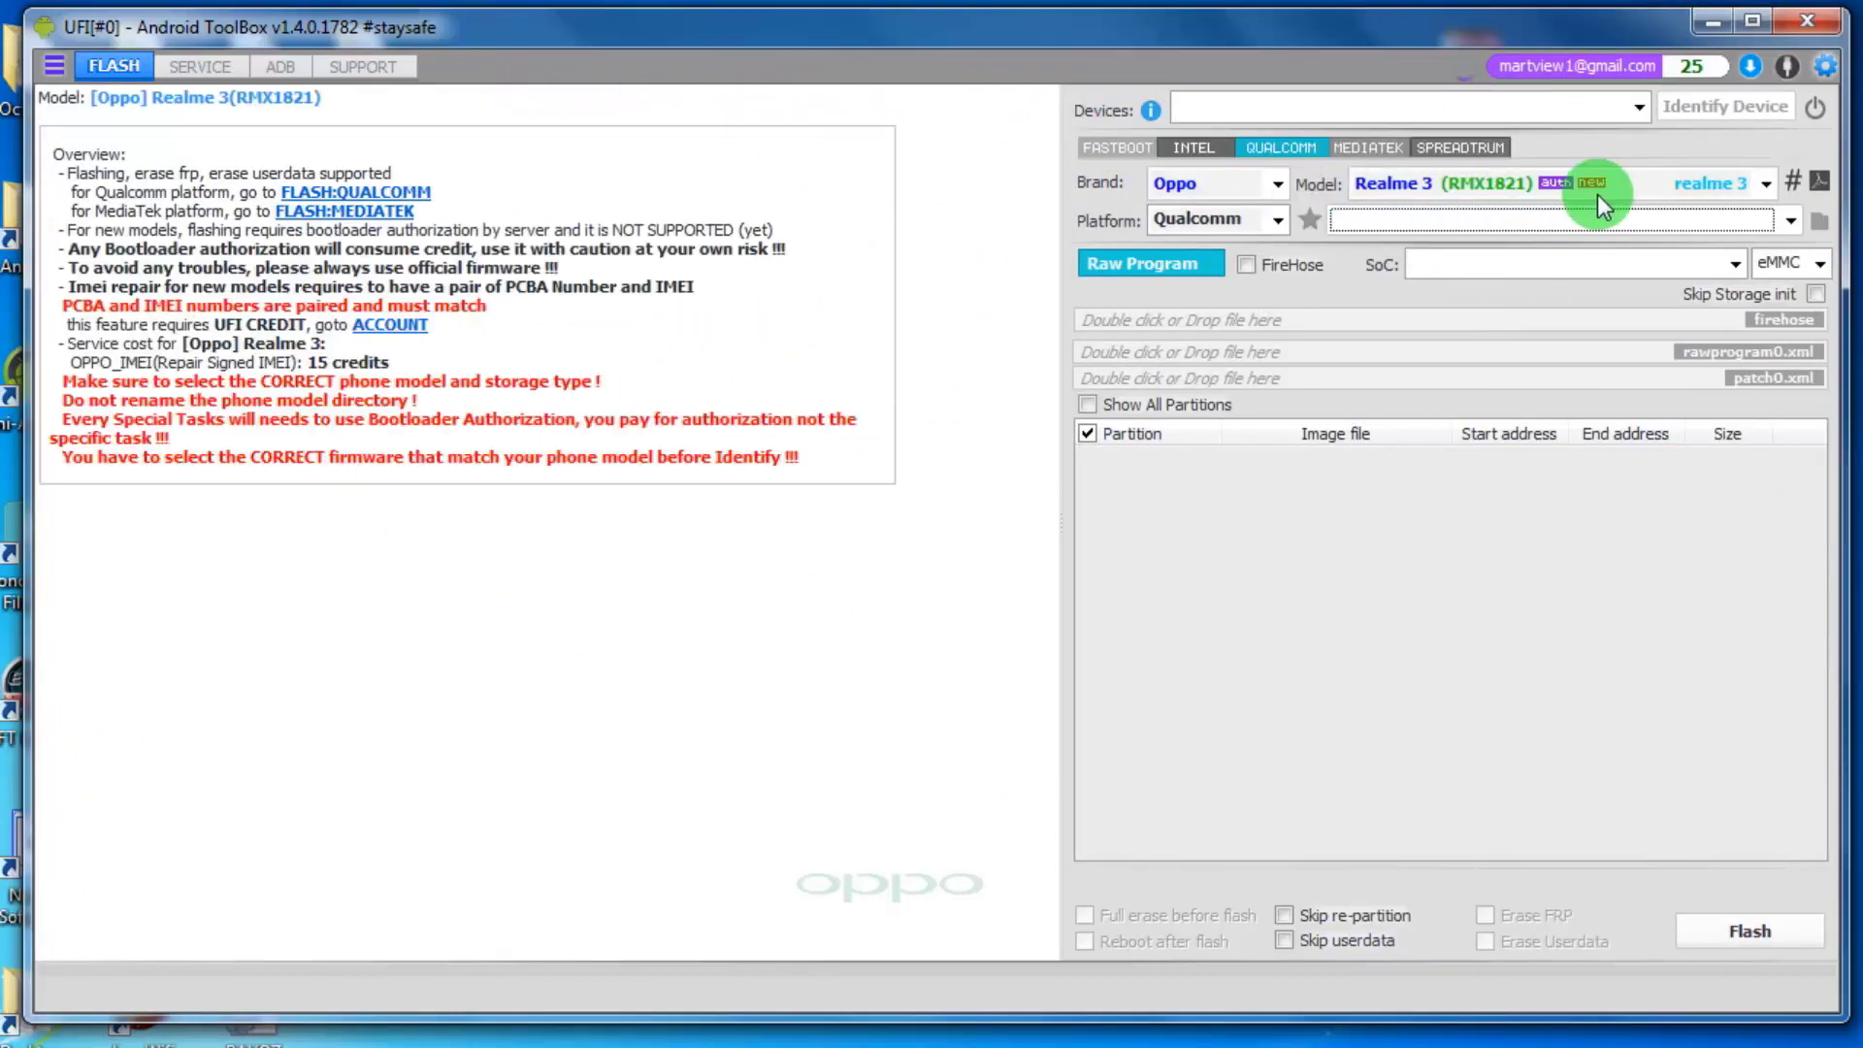
left_click(1764, 185)
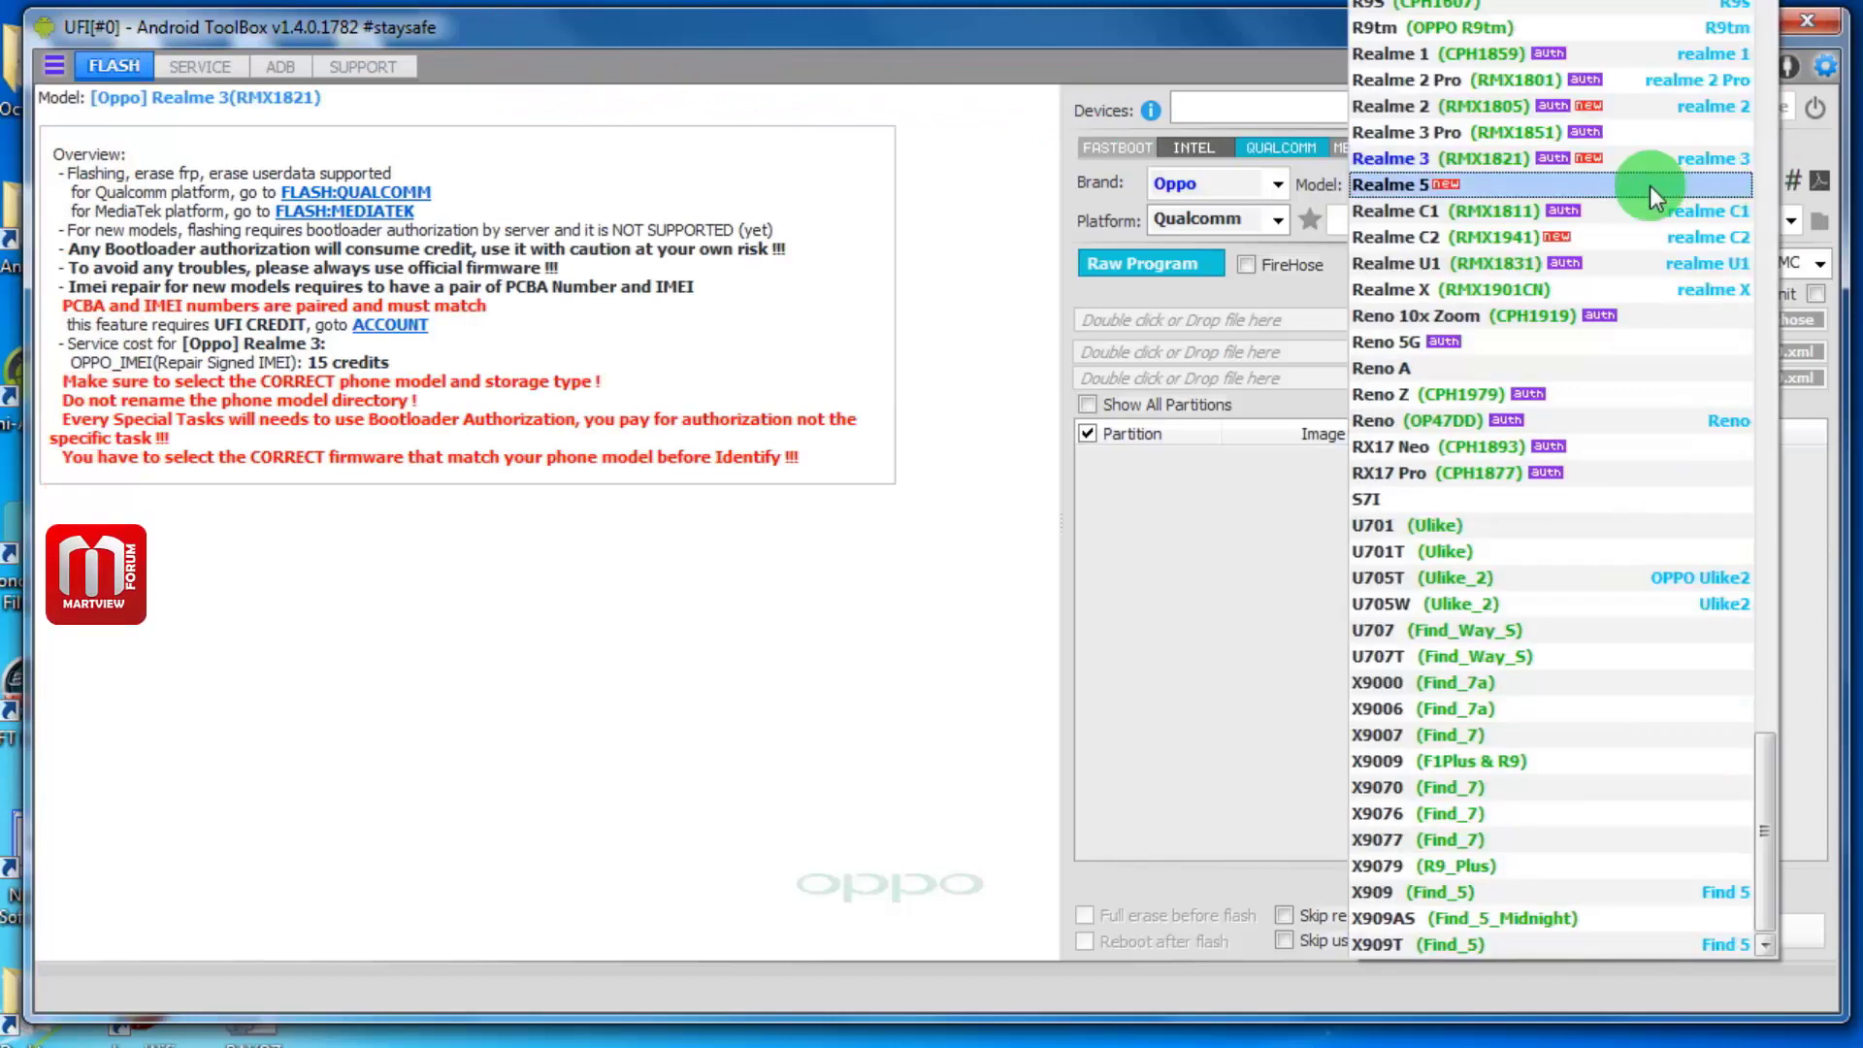
left_click(1445, 184)
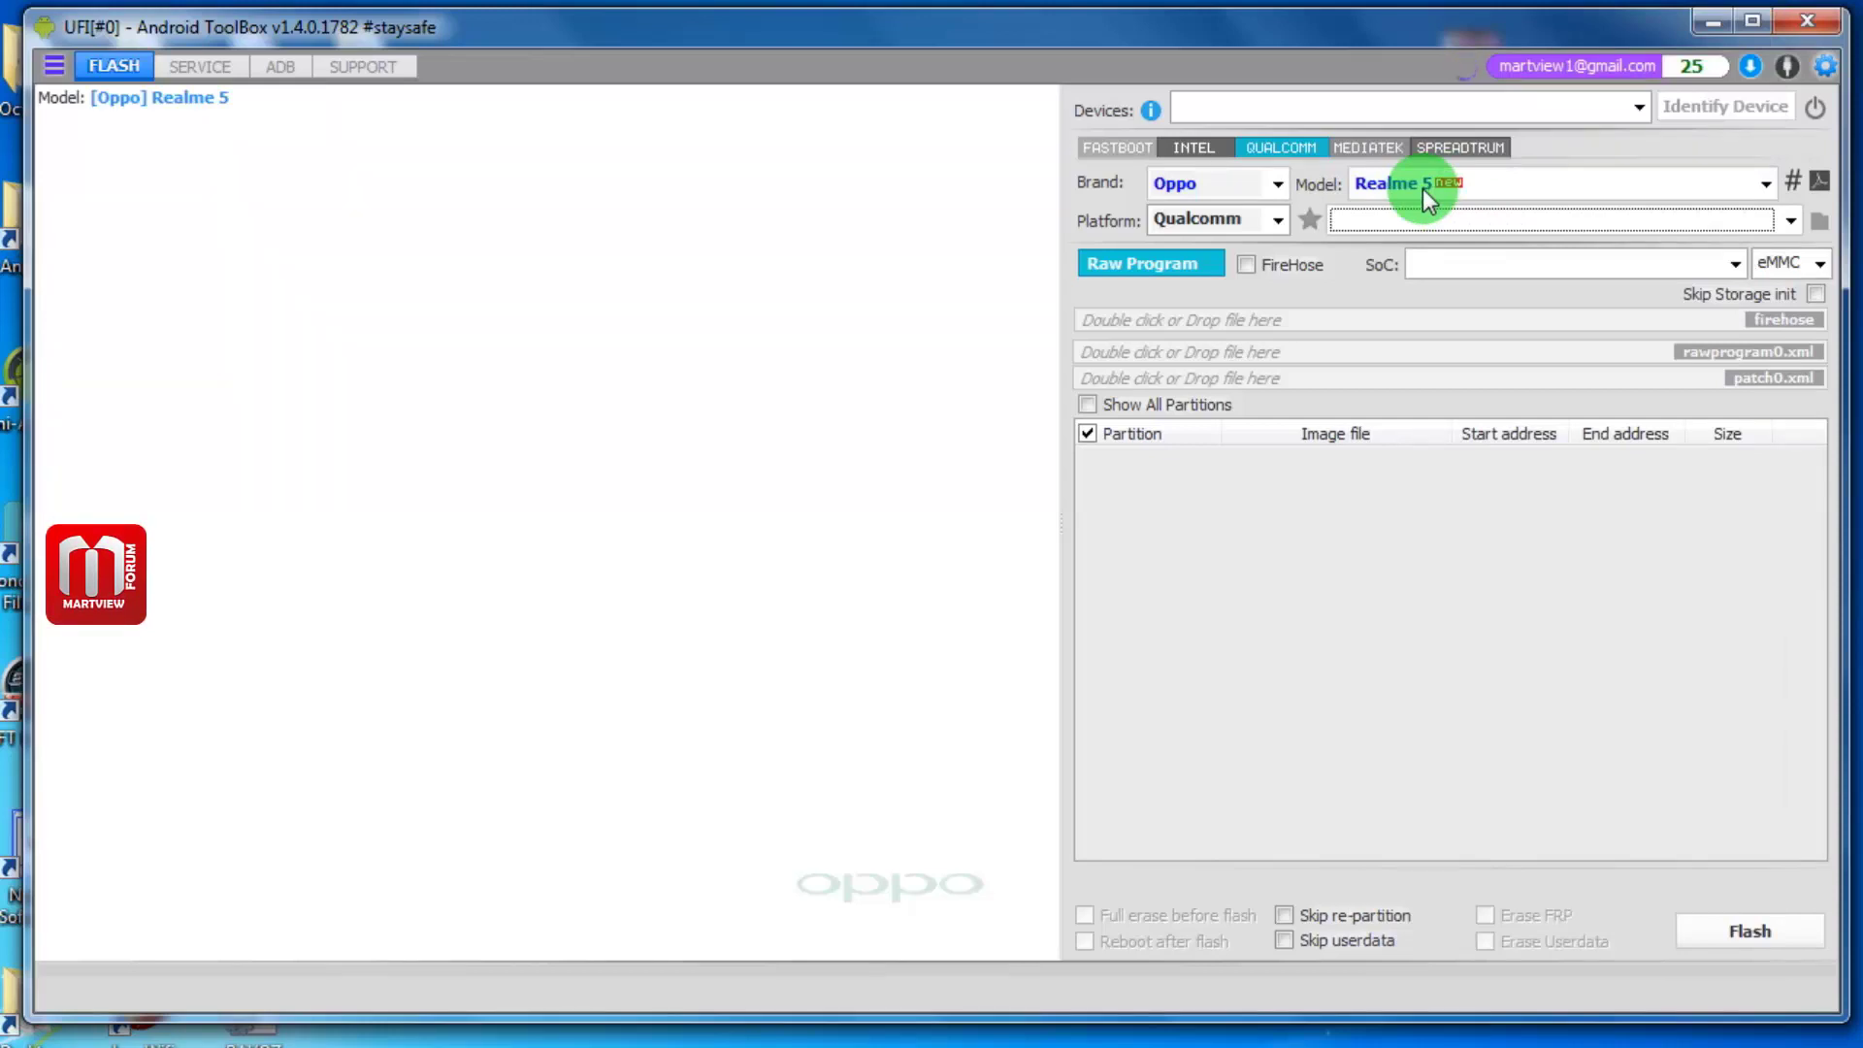
left_click(1790, 219)
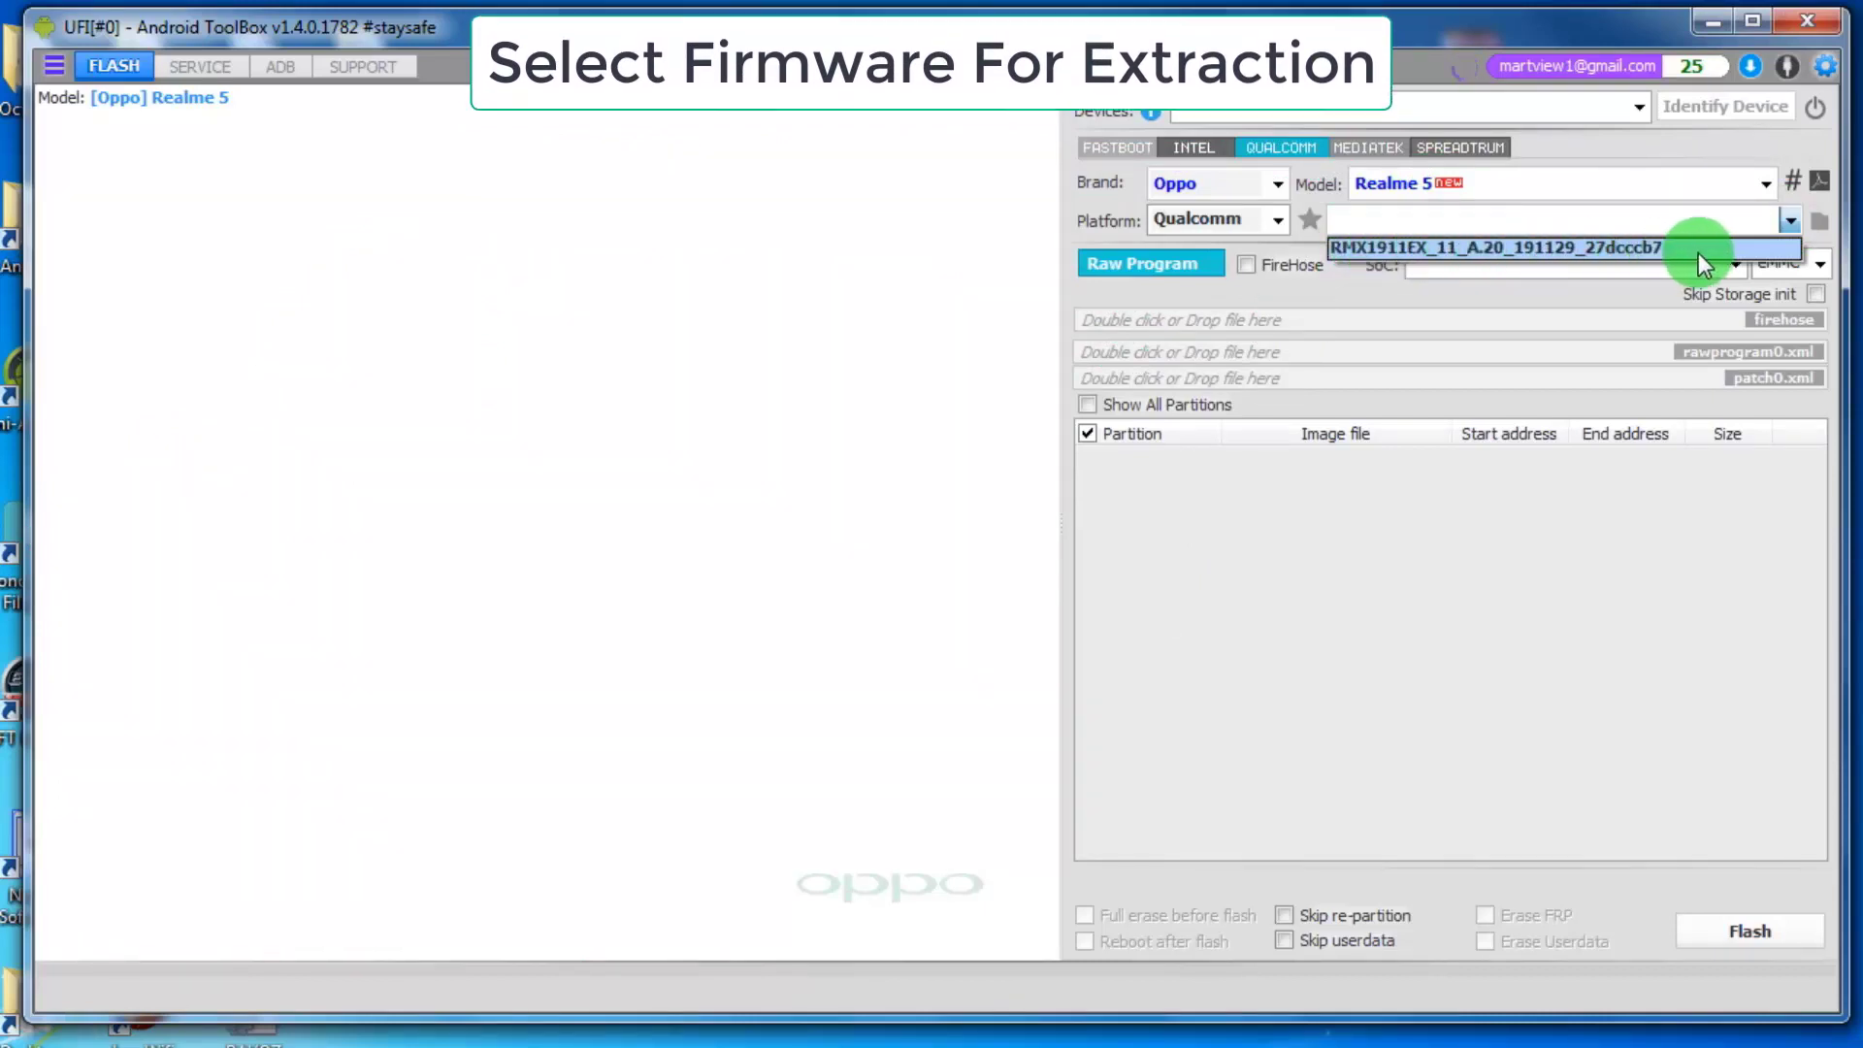
left_click(1625, 249)
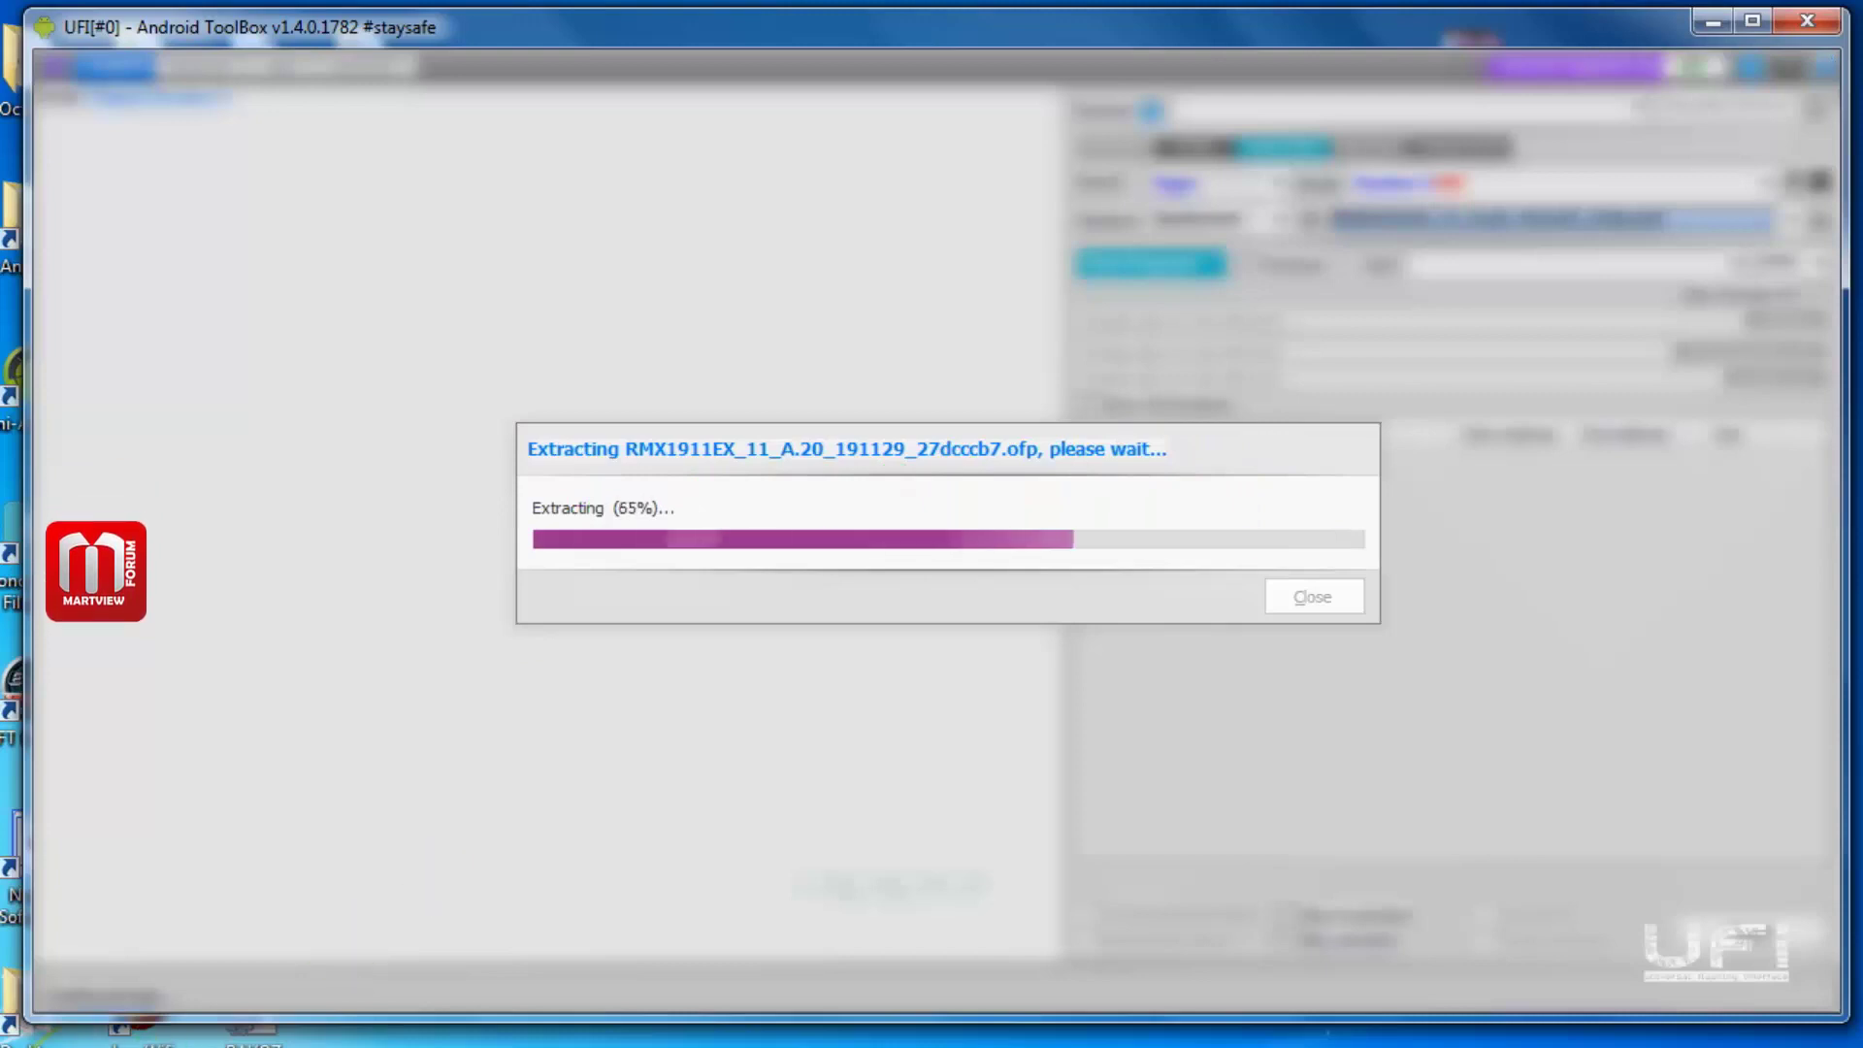
- Bring up the RMX1911EX_11_A.20_191129_27dcccb7 folder during extraction and examine the extracted files down to the end of the list
mouse_move(146, 1036)
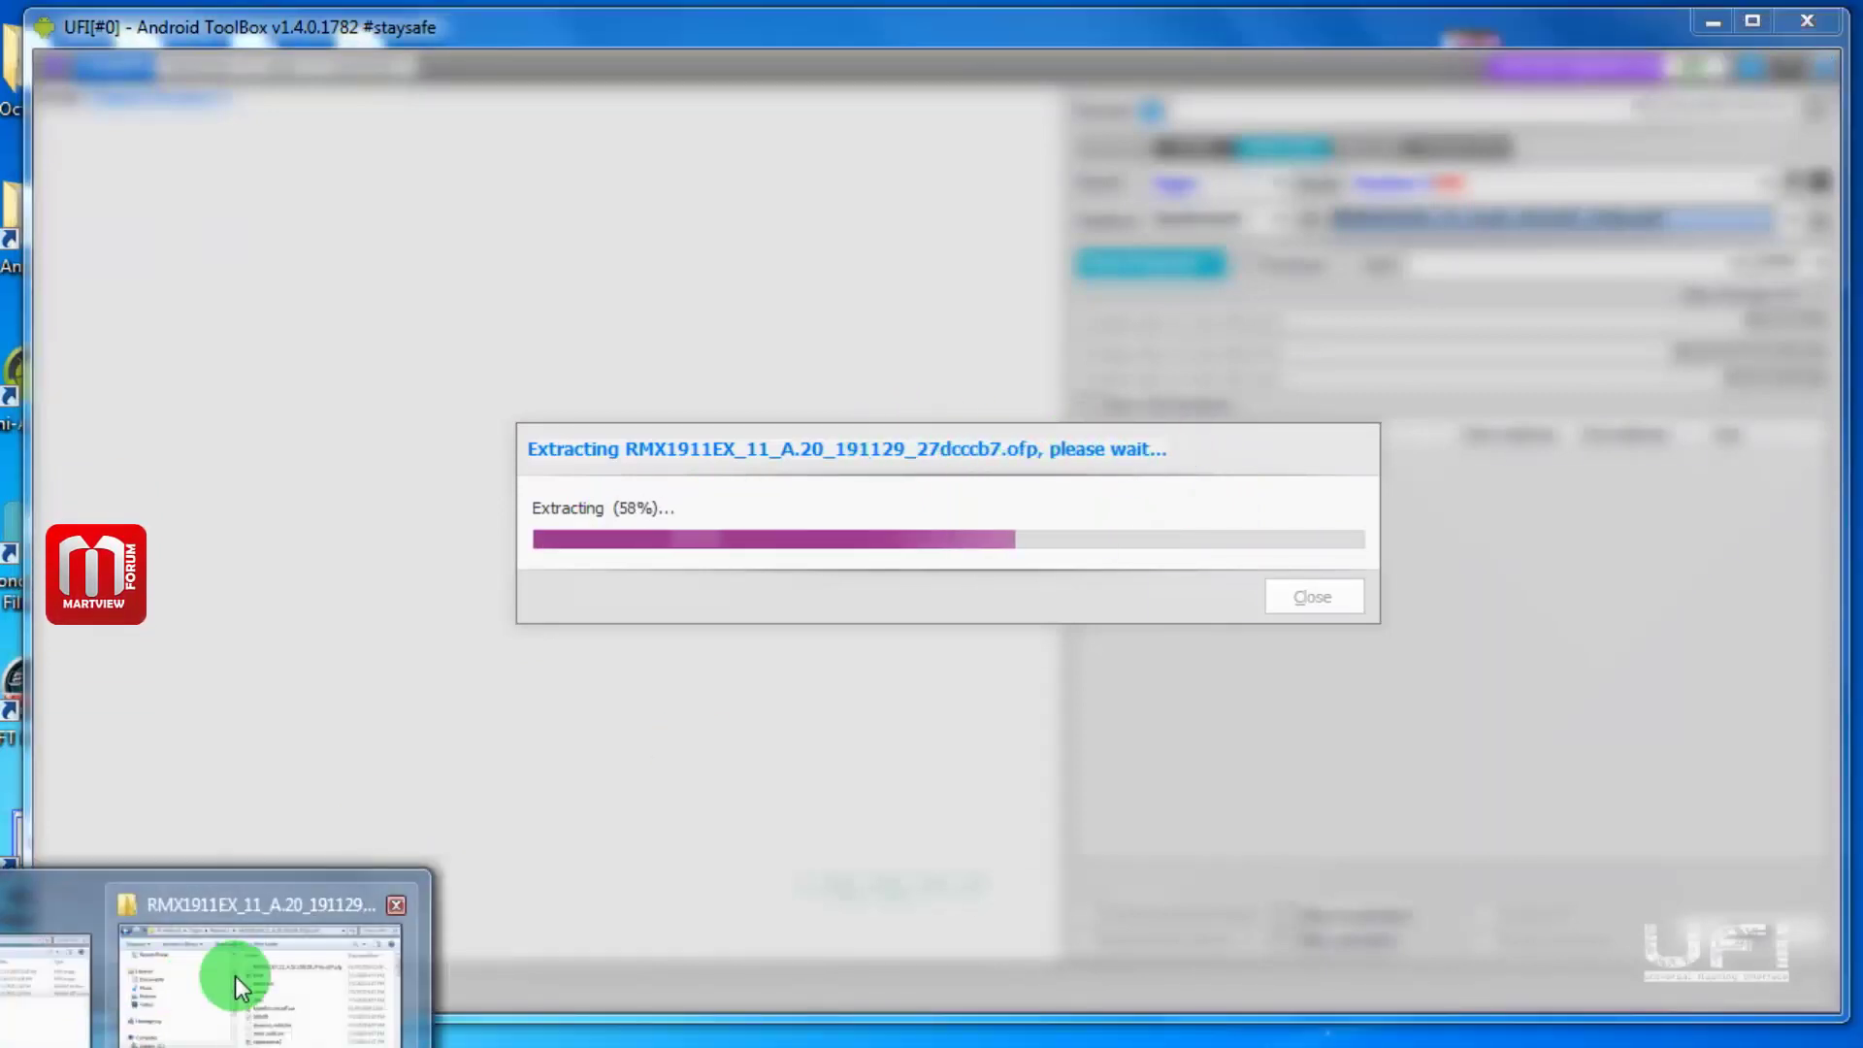
left_click(235, 976)
left_click_drag(1081, 532, 938, 455)
left_click(200, 320)
left_click(491, 465)
scroll(923, 443, "down", 12)
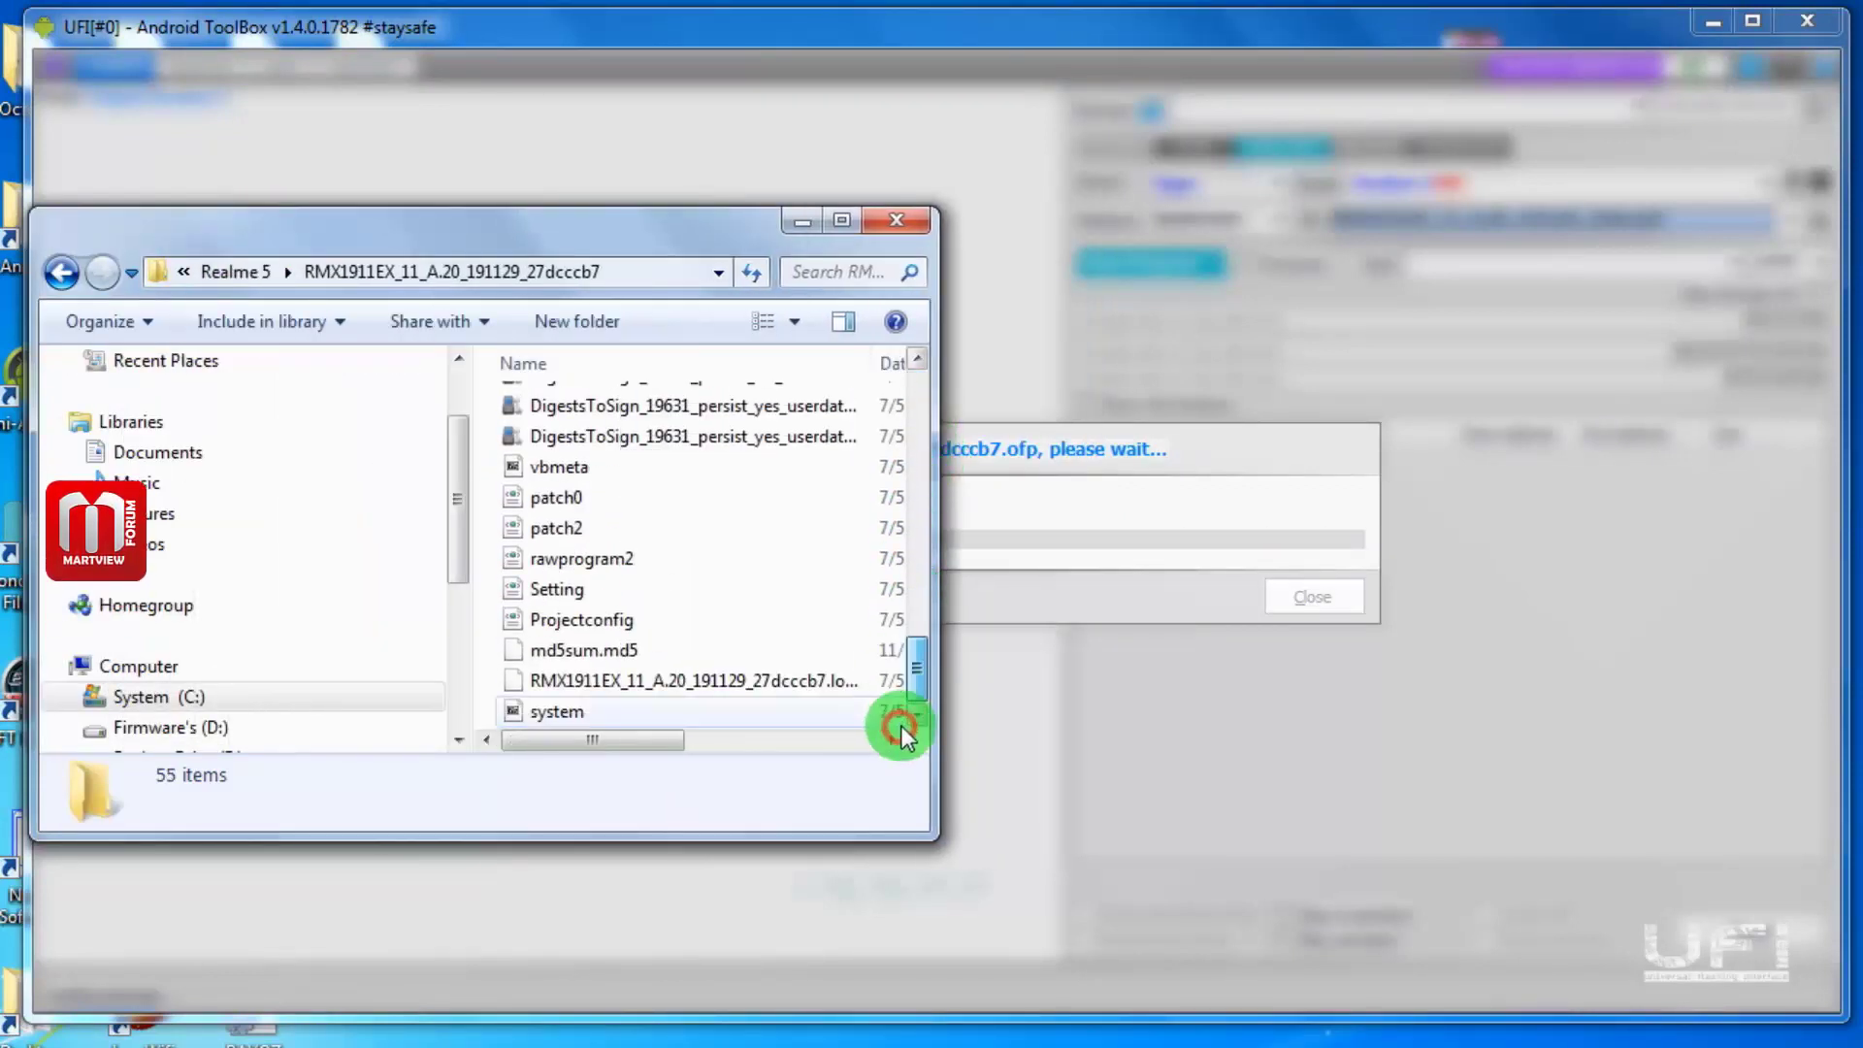
- Move the firmware folder window up and make it taller, and return to the OFP extraction progress
left_click_drag(670, 212, 679, 54)
left_click_drag(557, 840, 582, 997)
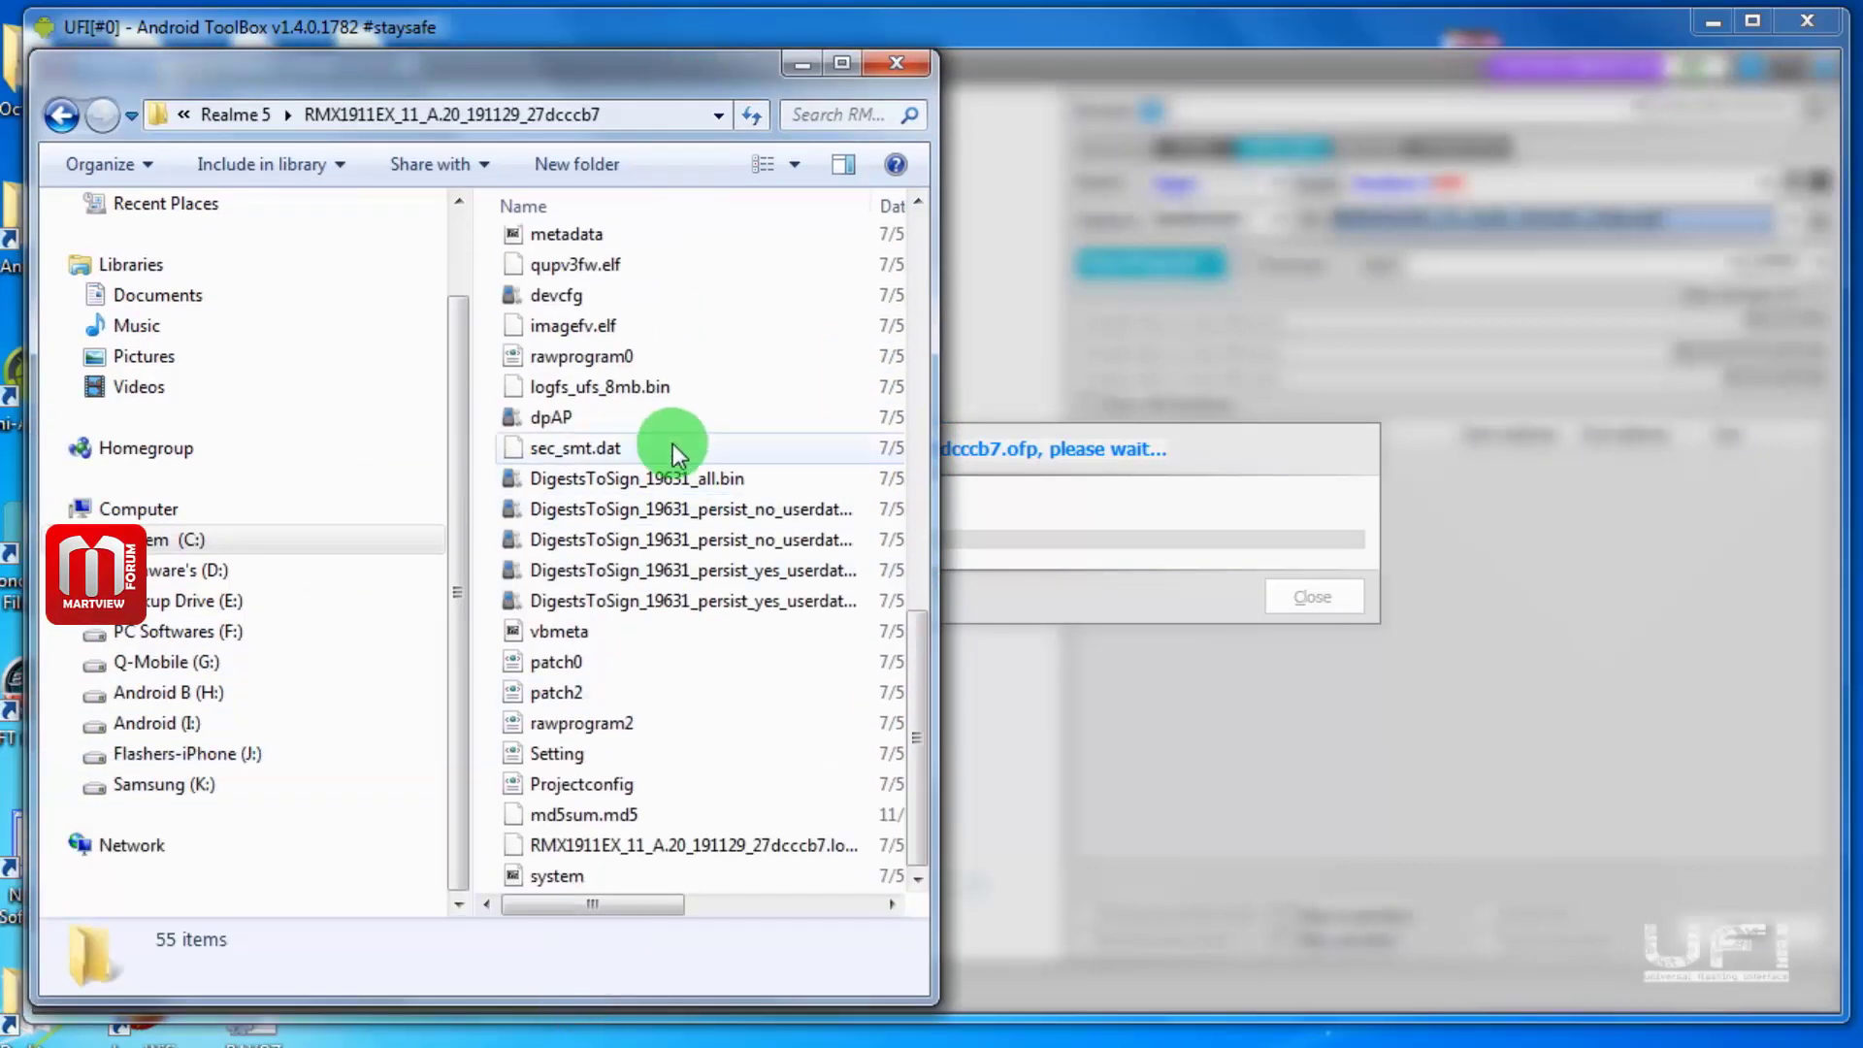
left_click(1174, 438)
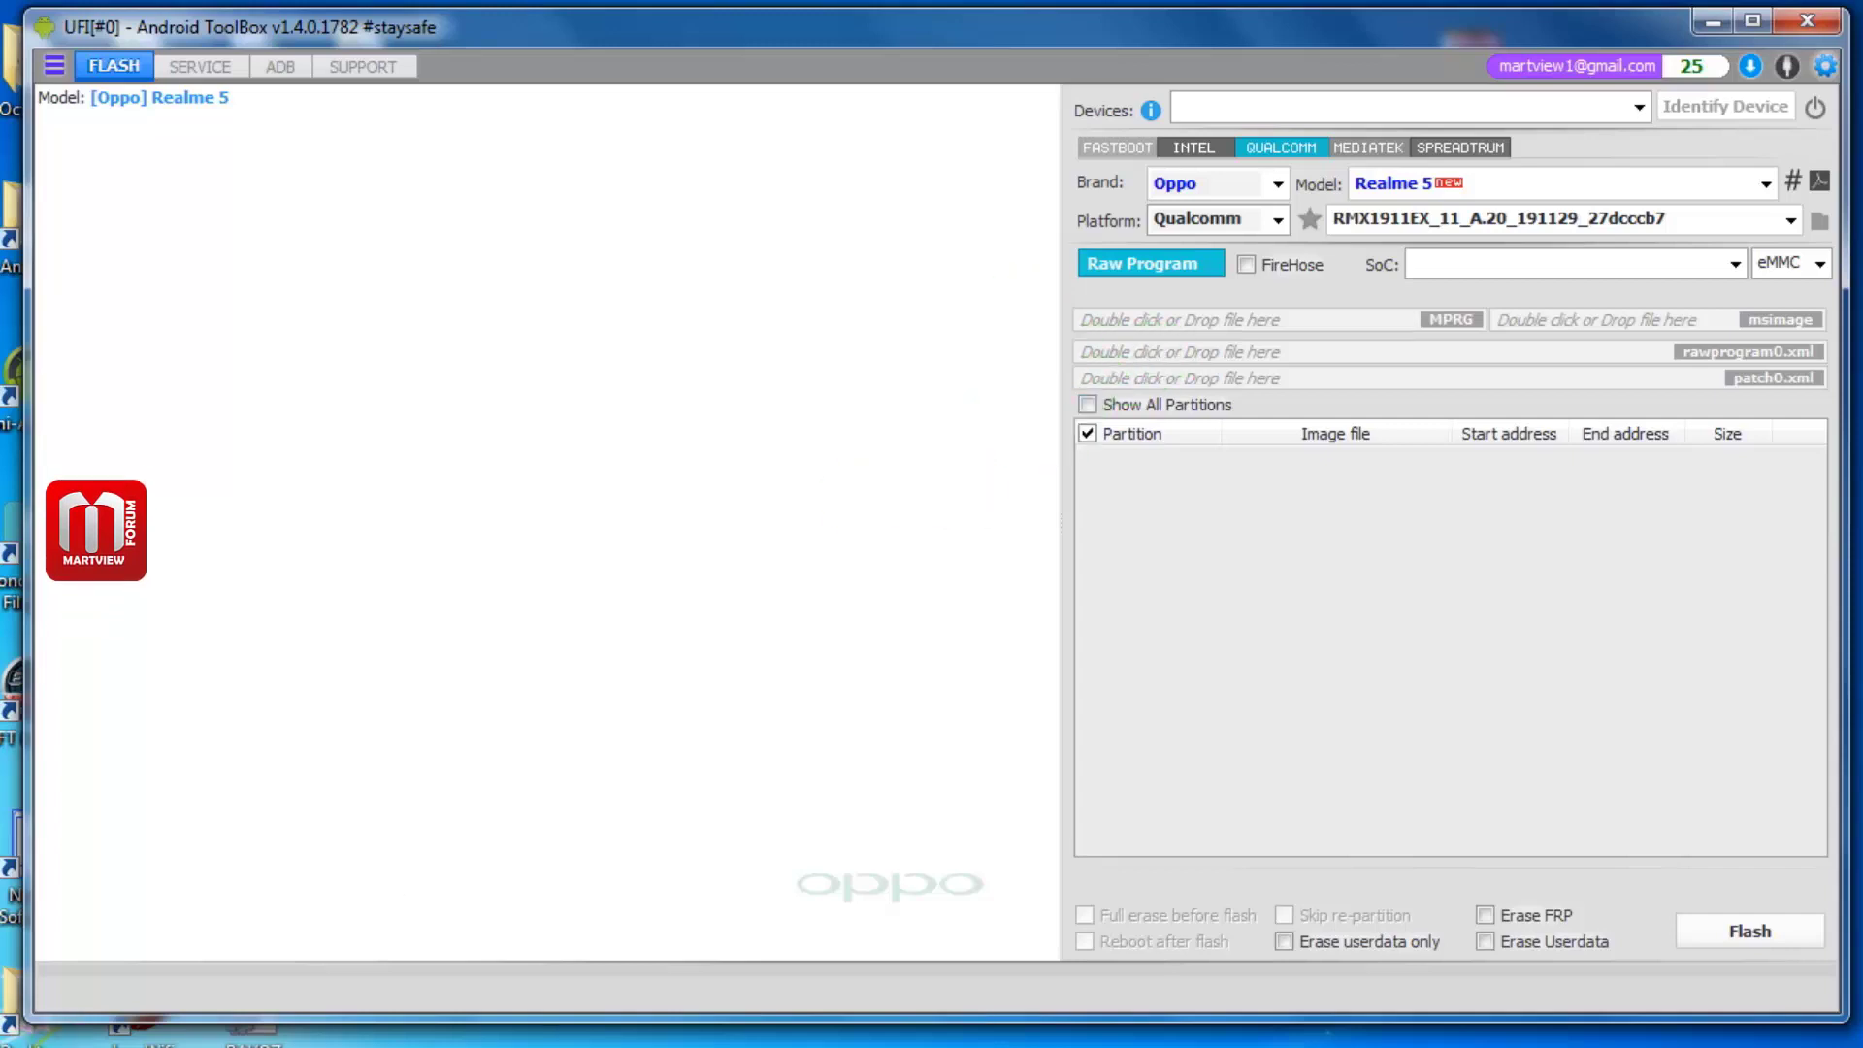
- Bring up the RMX1911EX_11_A.20_191129_27dcccb7 folder and delete the RMX1911EX_11_A.20_191129_27dcccb7.ofp file from it
mouse_move(254, 1030)
left_click(261, 990)
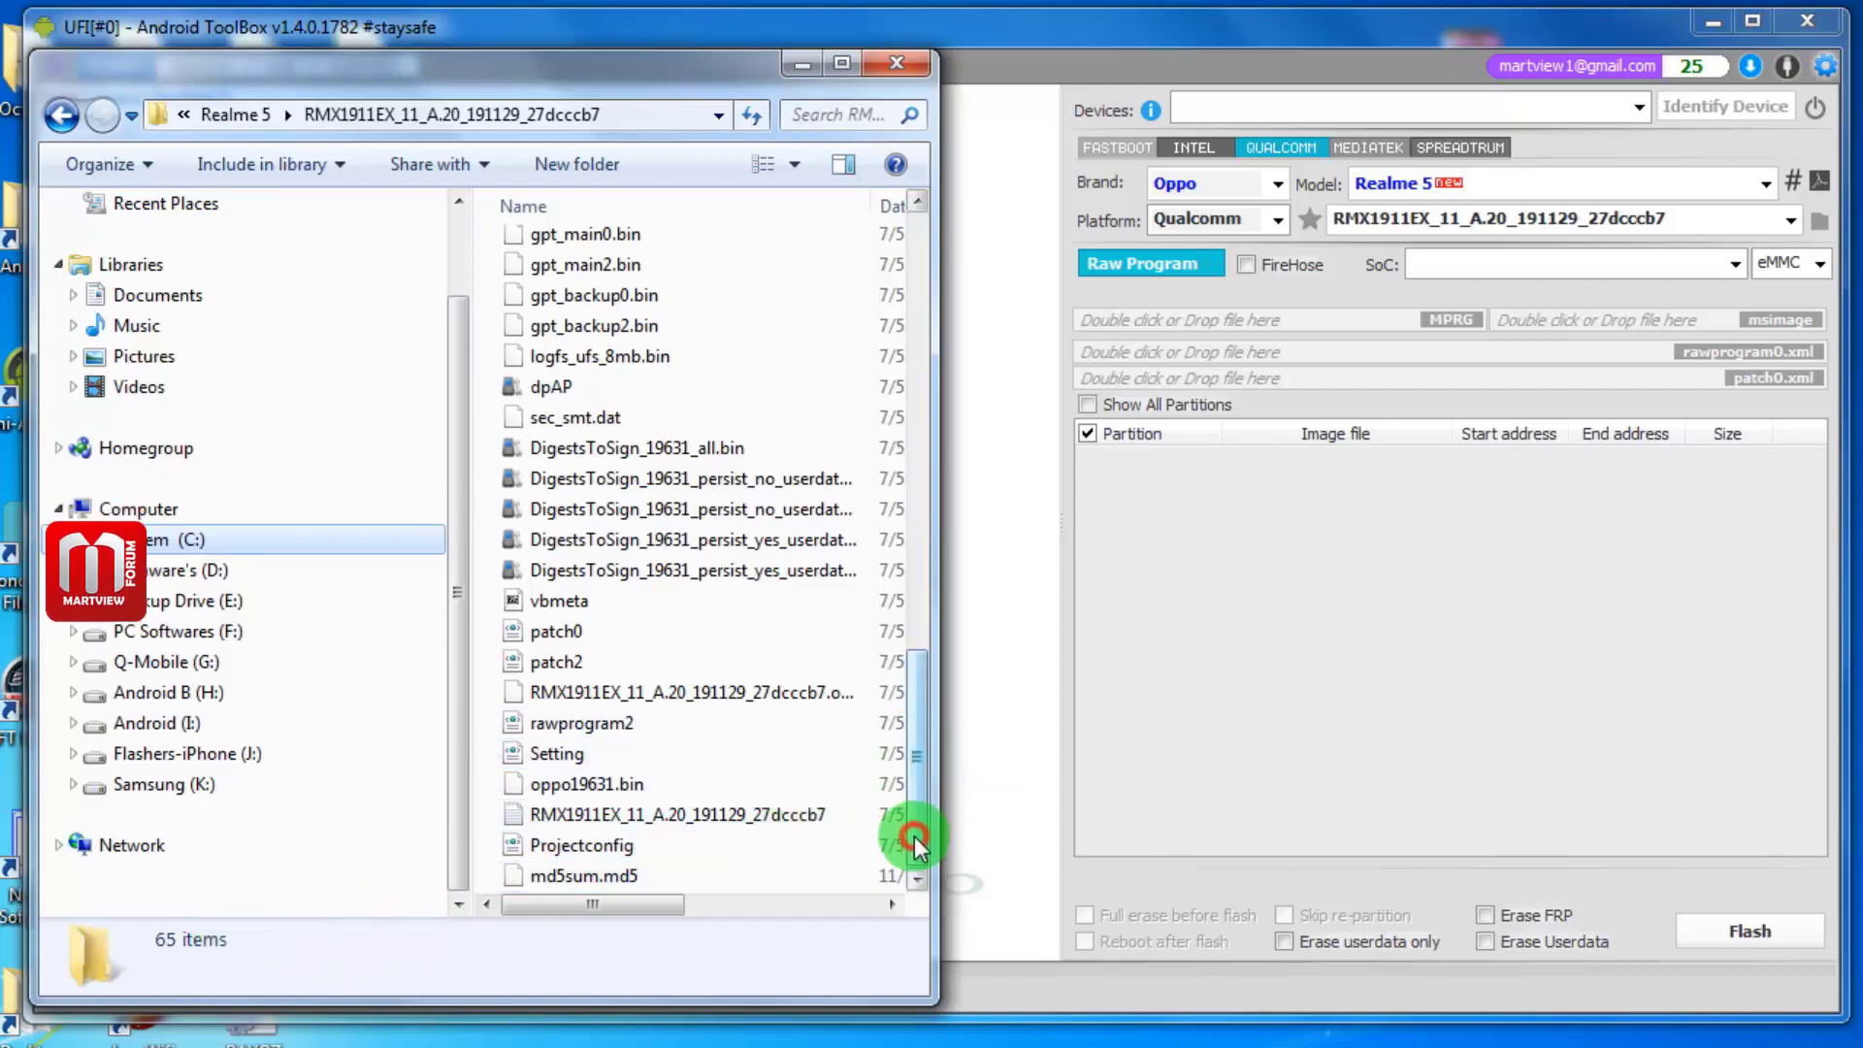
left_click_drag(914, 824, 928, 340)
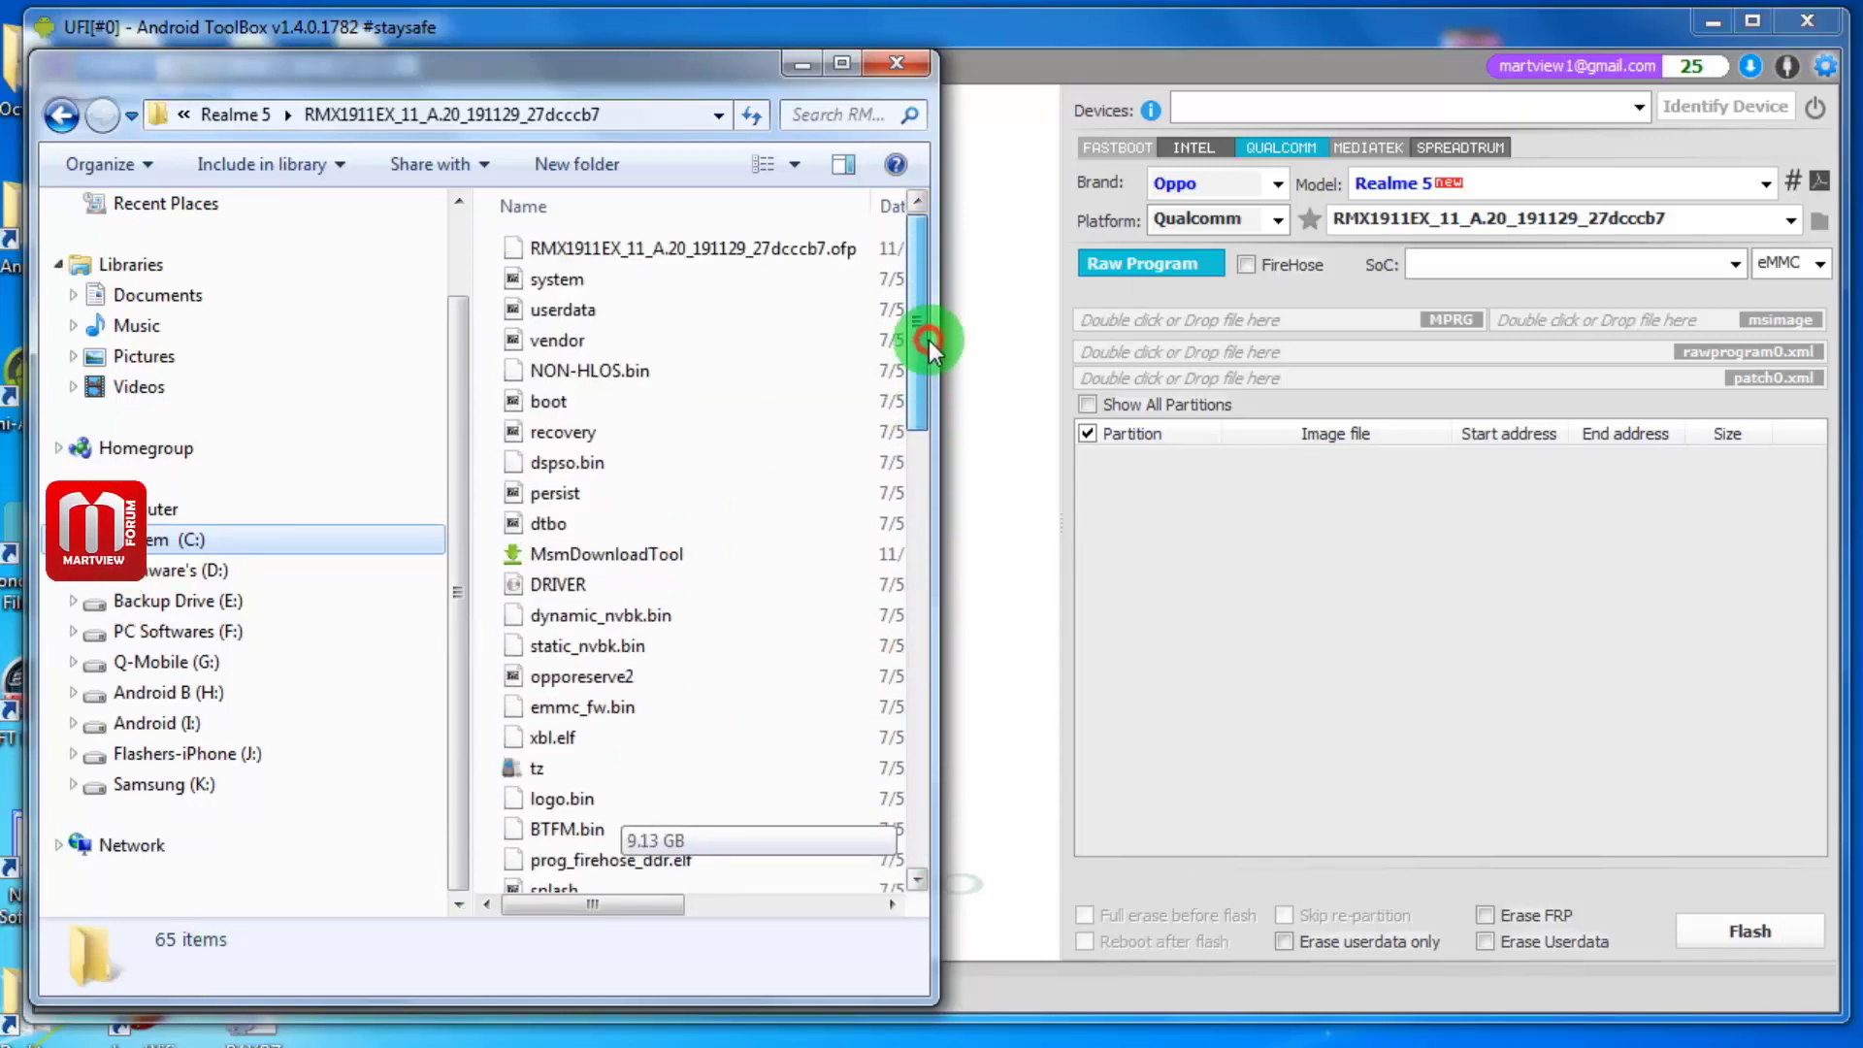
left_click(799, 247)
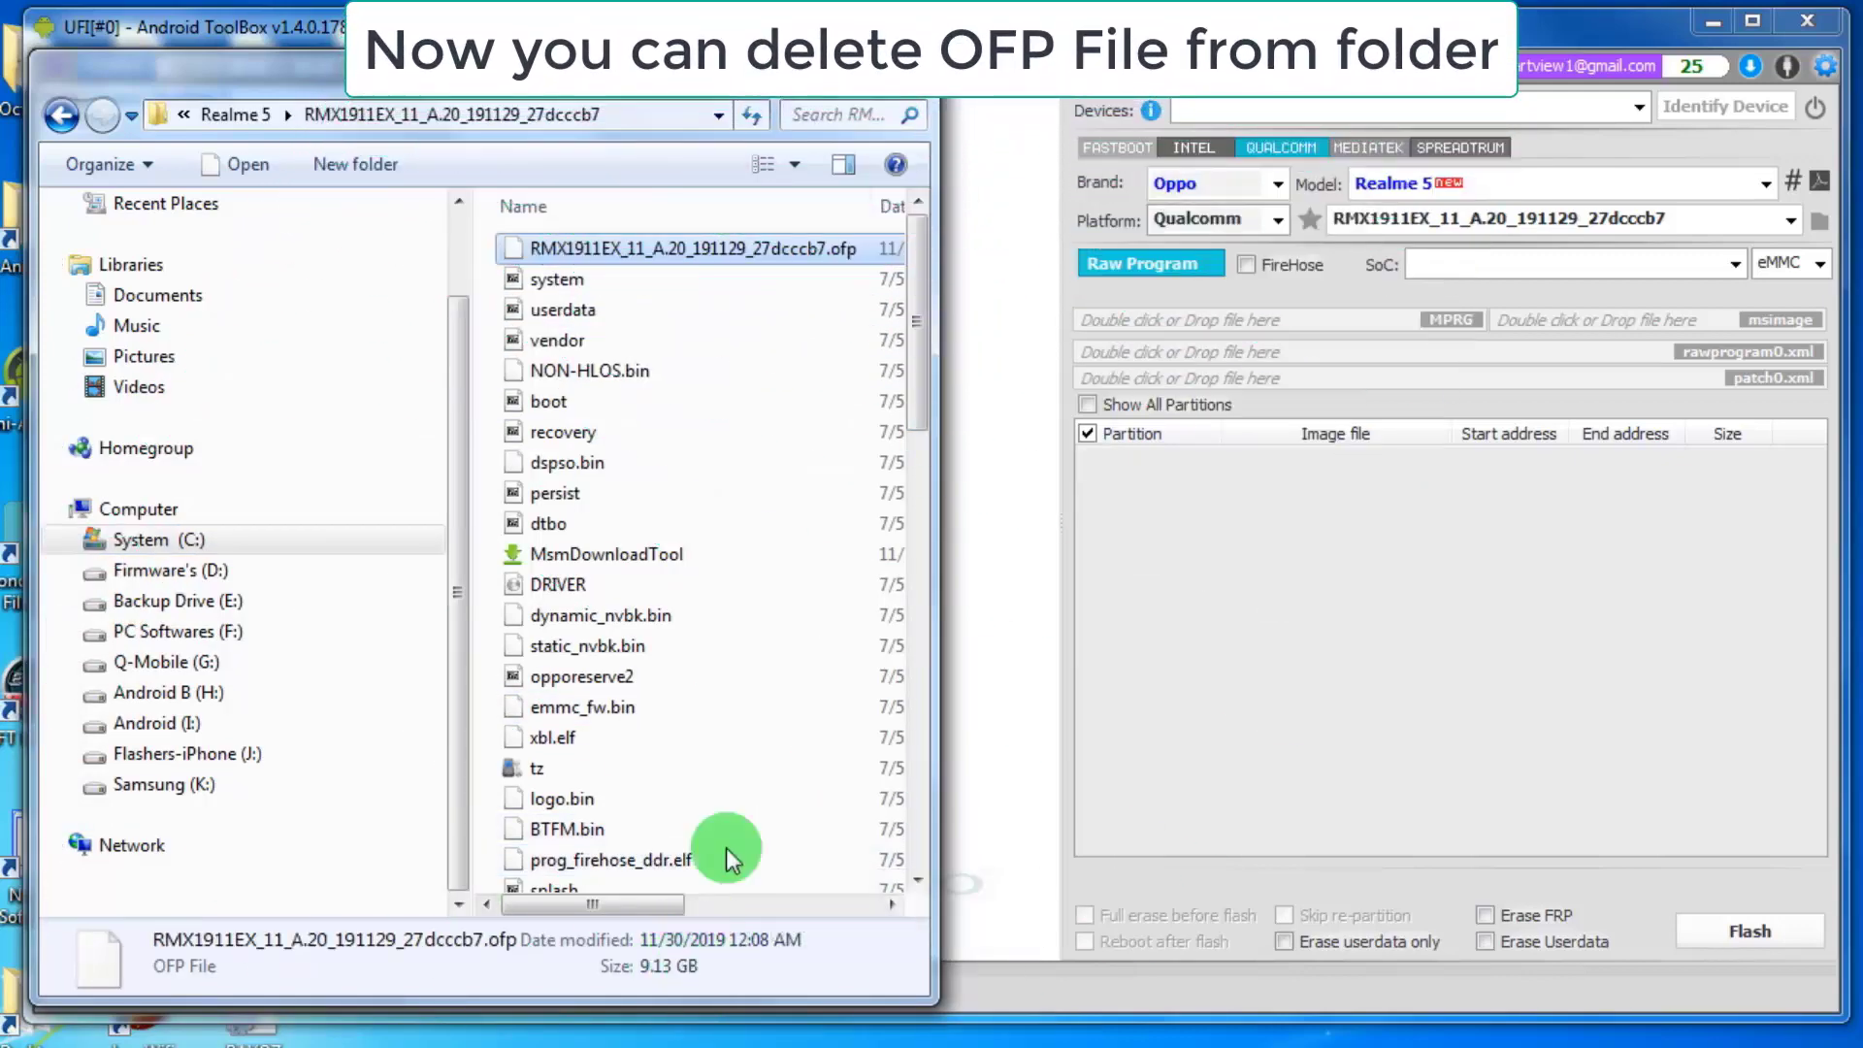
left_click(566, 252)
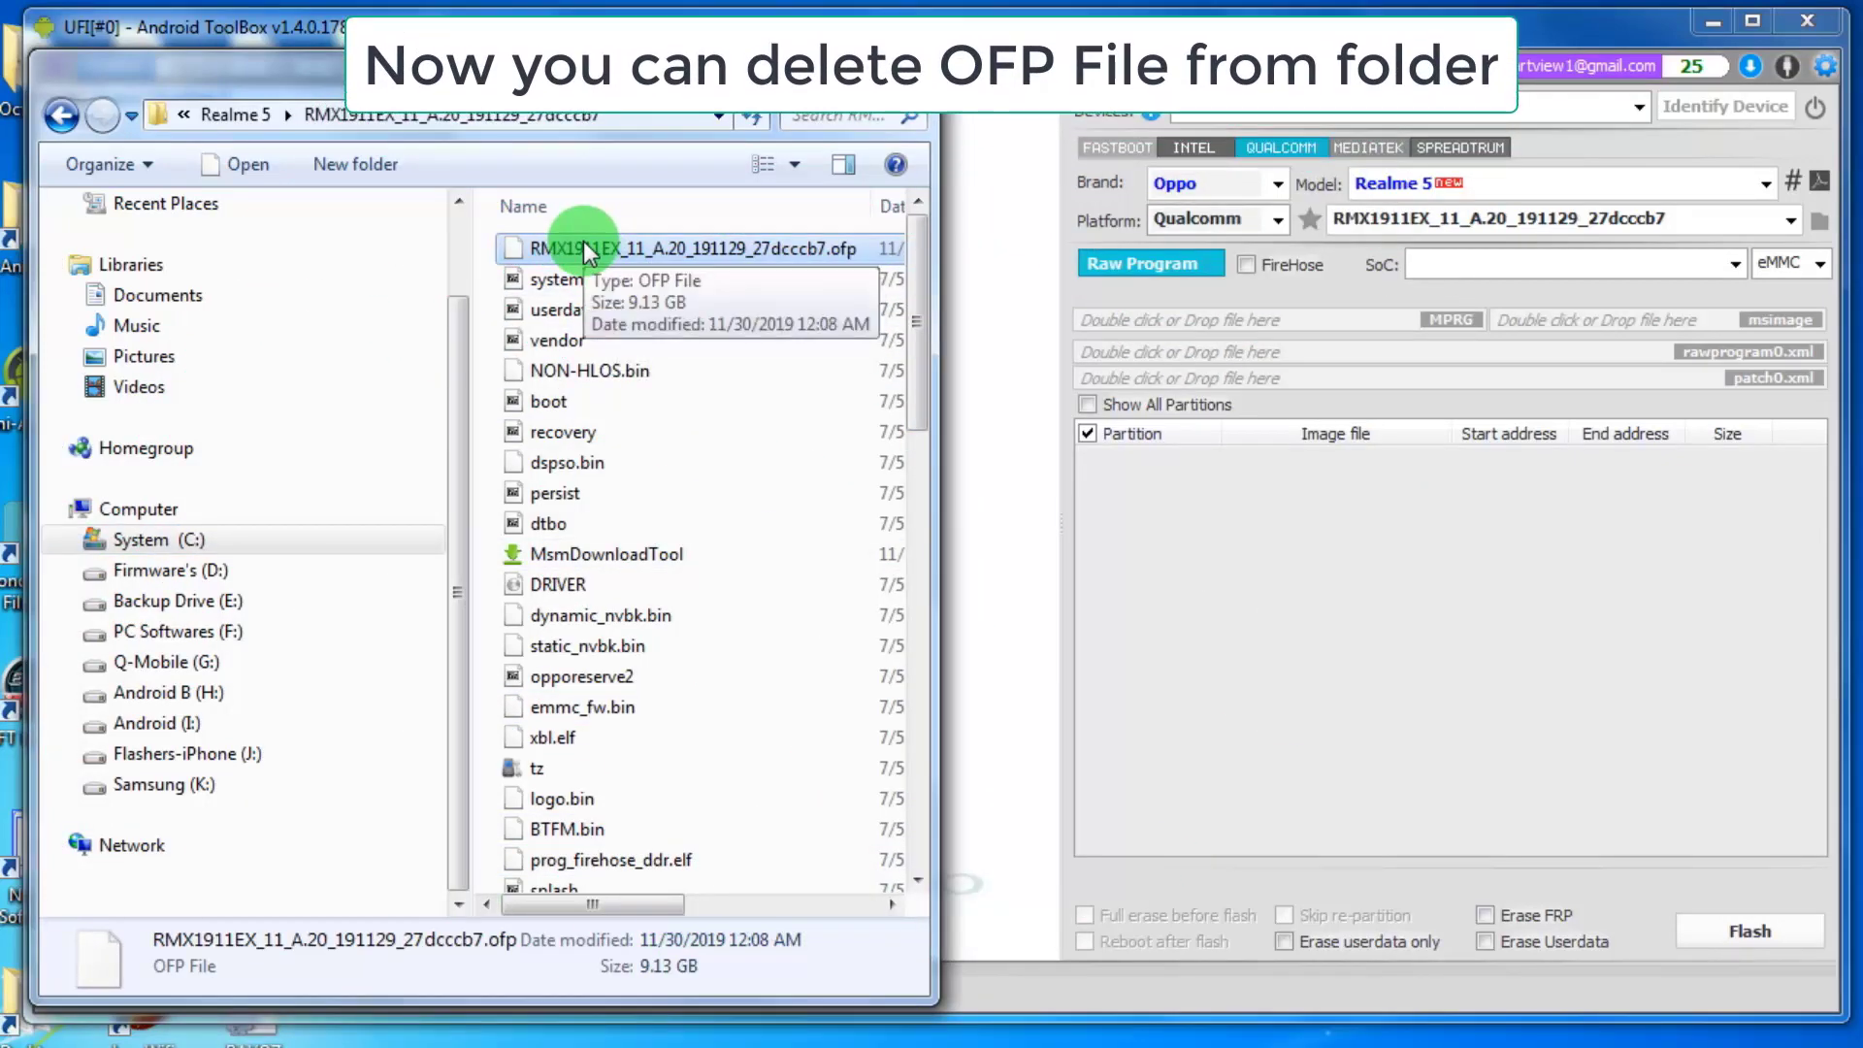
key("Delete")
key("Return")
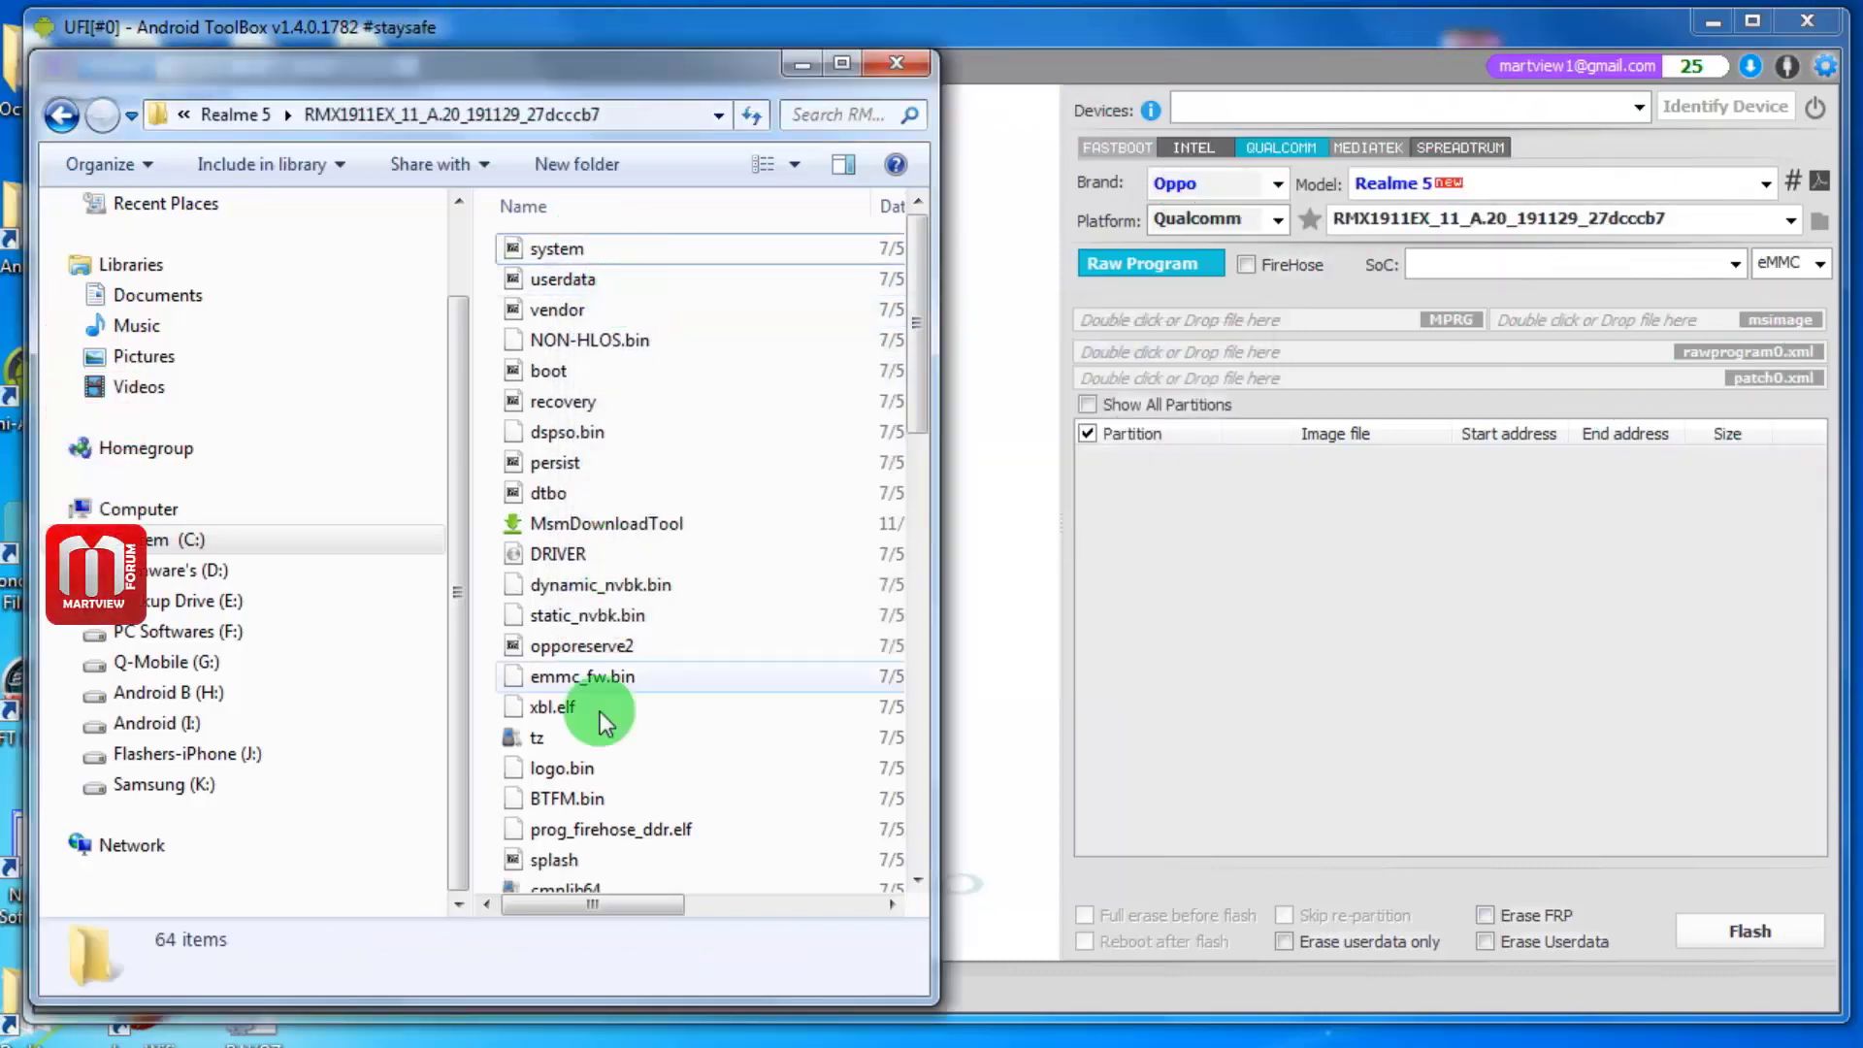
- Delete the MsmDownloadTool file from the firmware folder
left_click(598, 517)
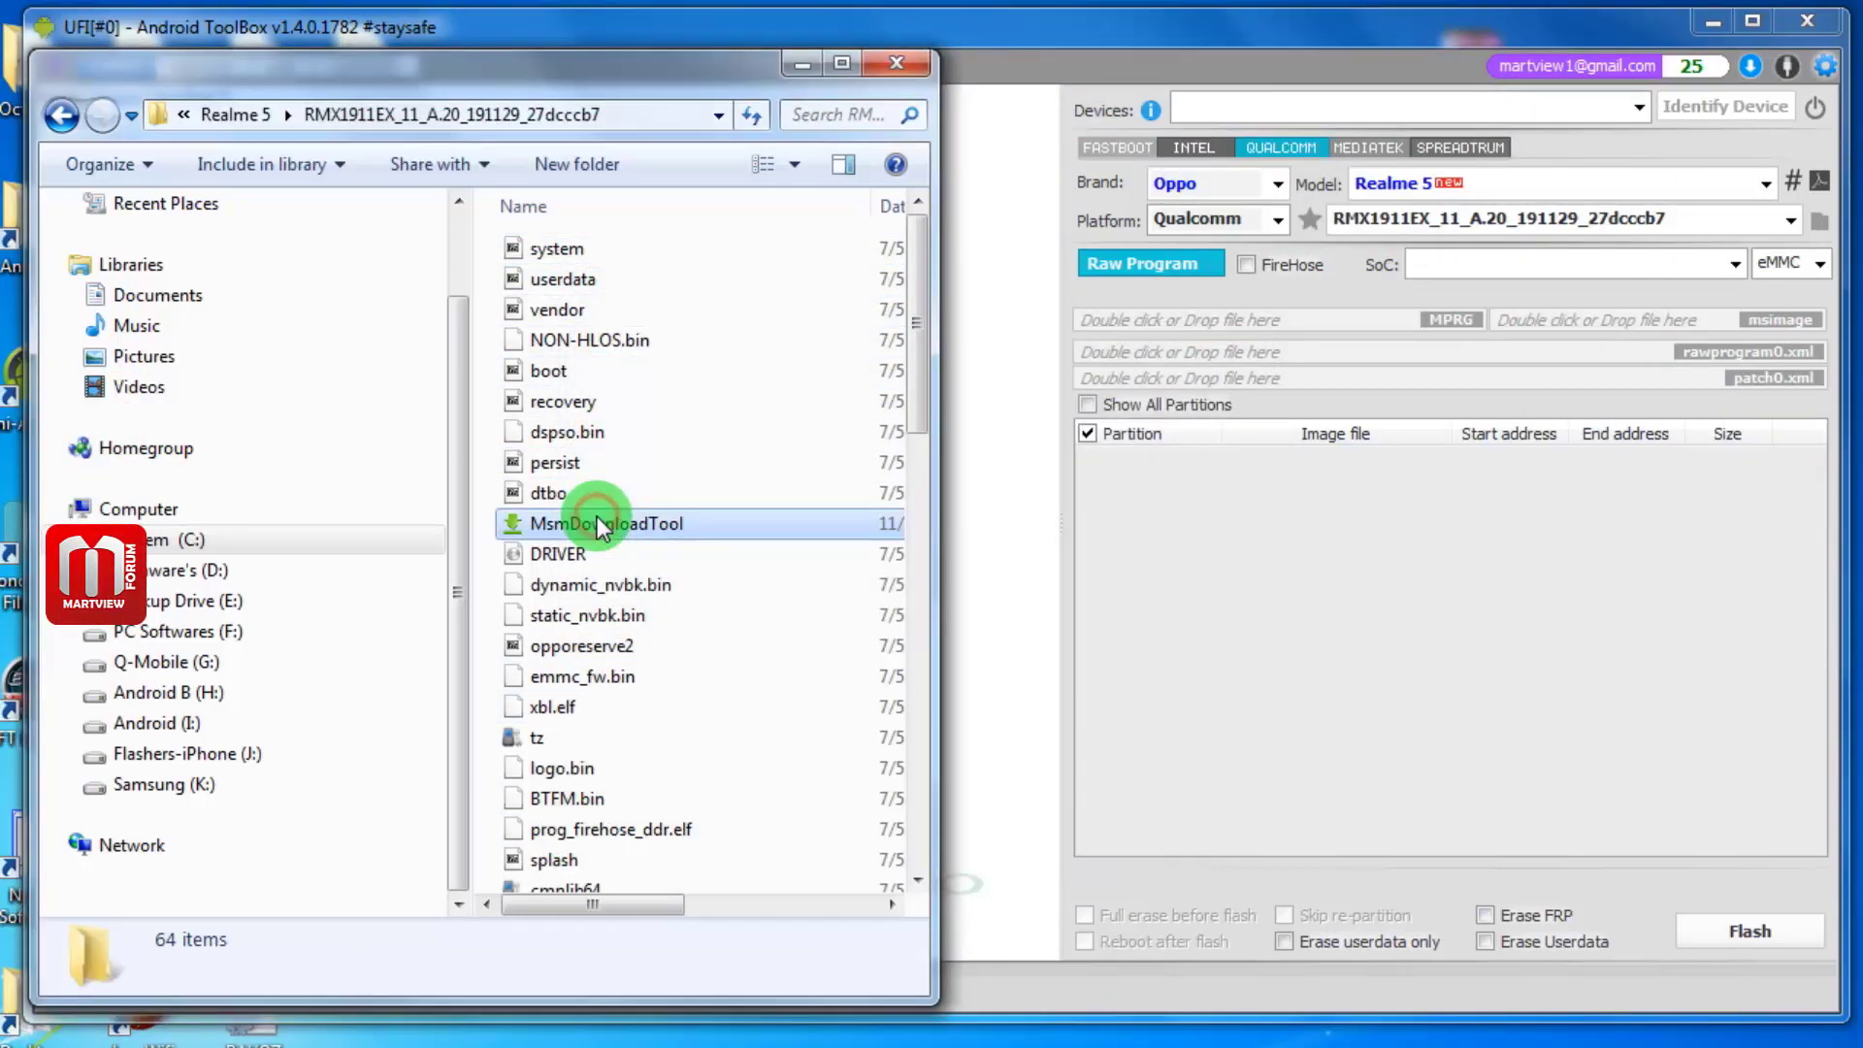
key("Delete")
key("Return")
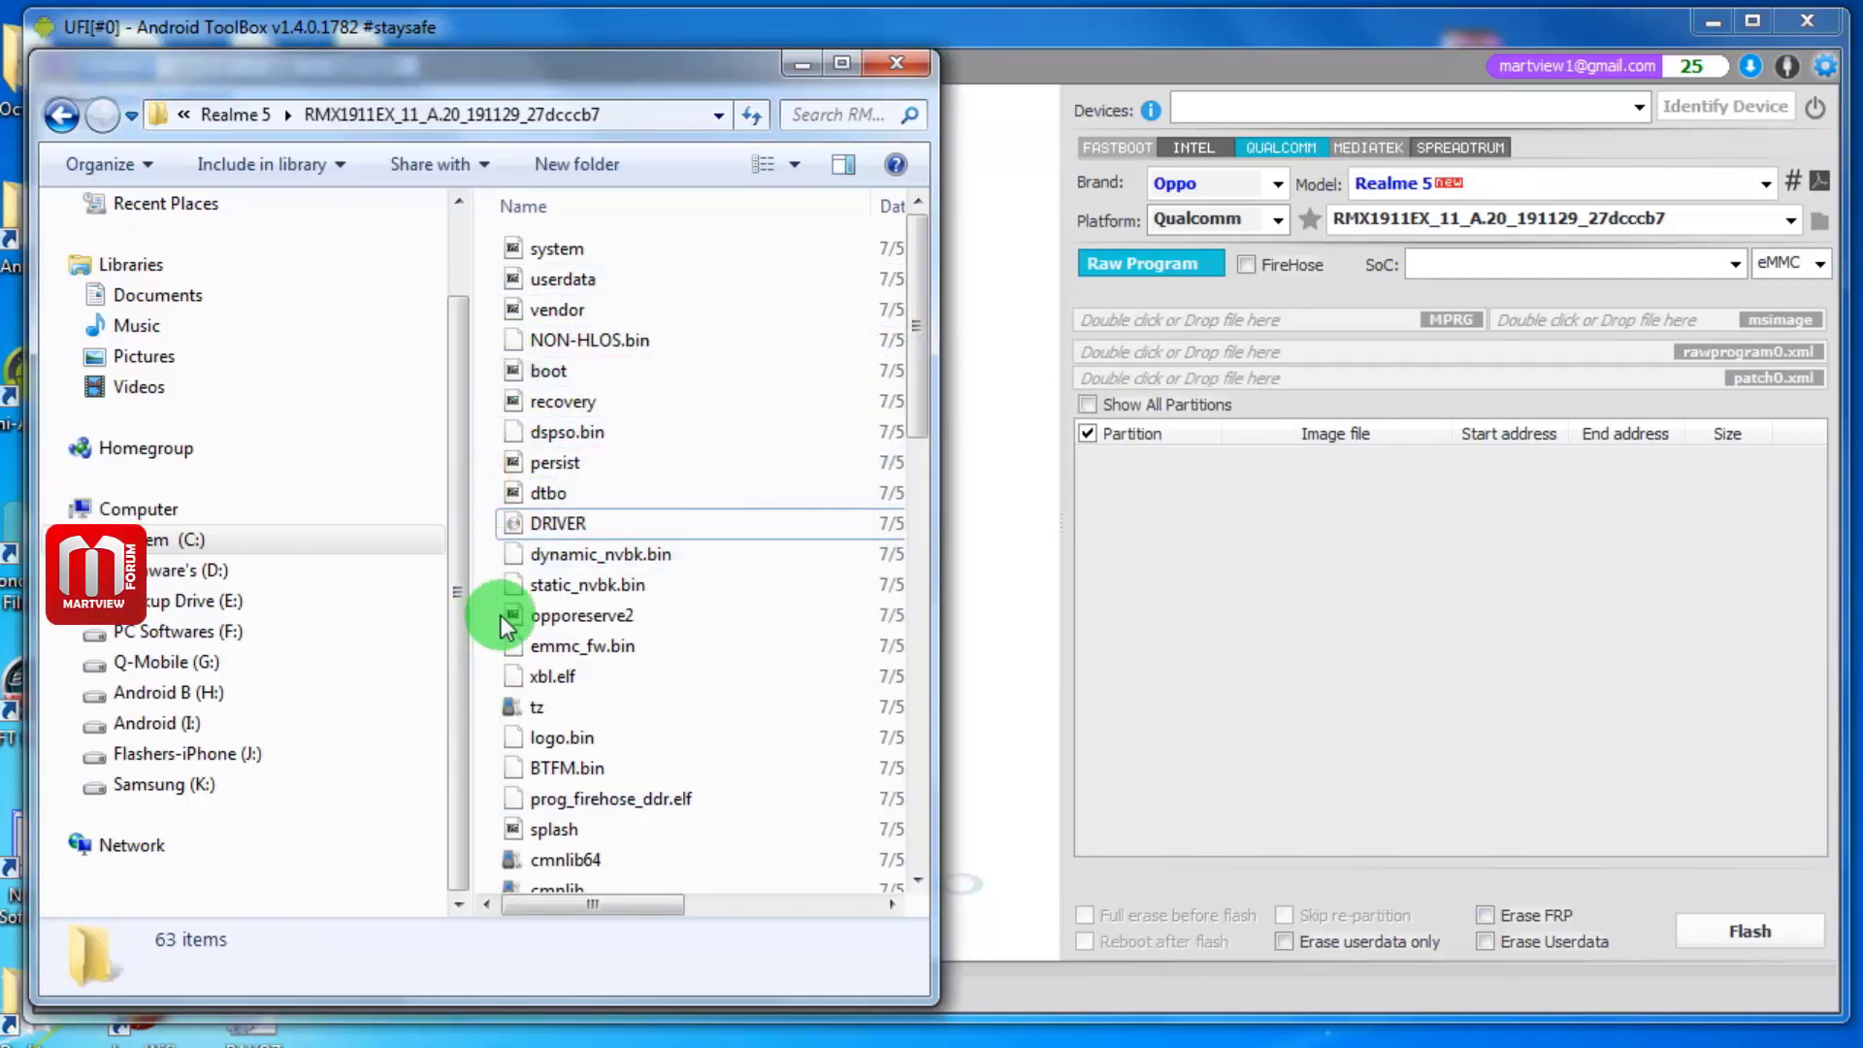
- Return to UFI Android ToolBox and reselect the model by switching to Realme 3 (RMX1821) and back to Realme 5
left_click(1623, 223)
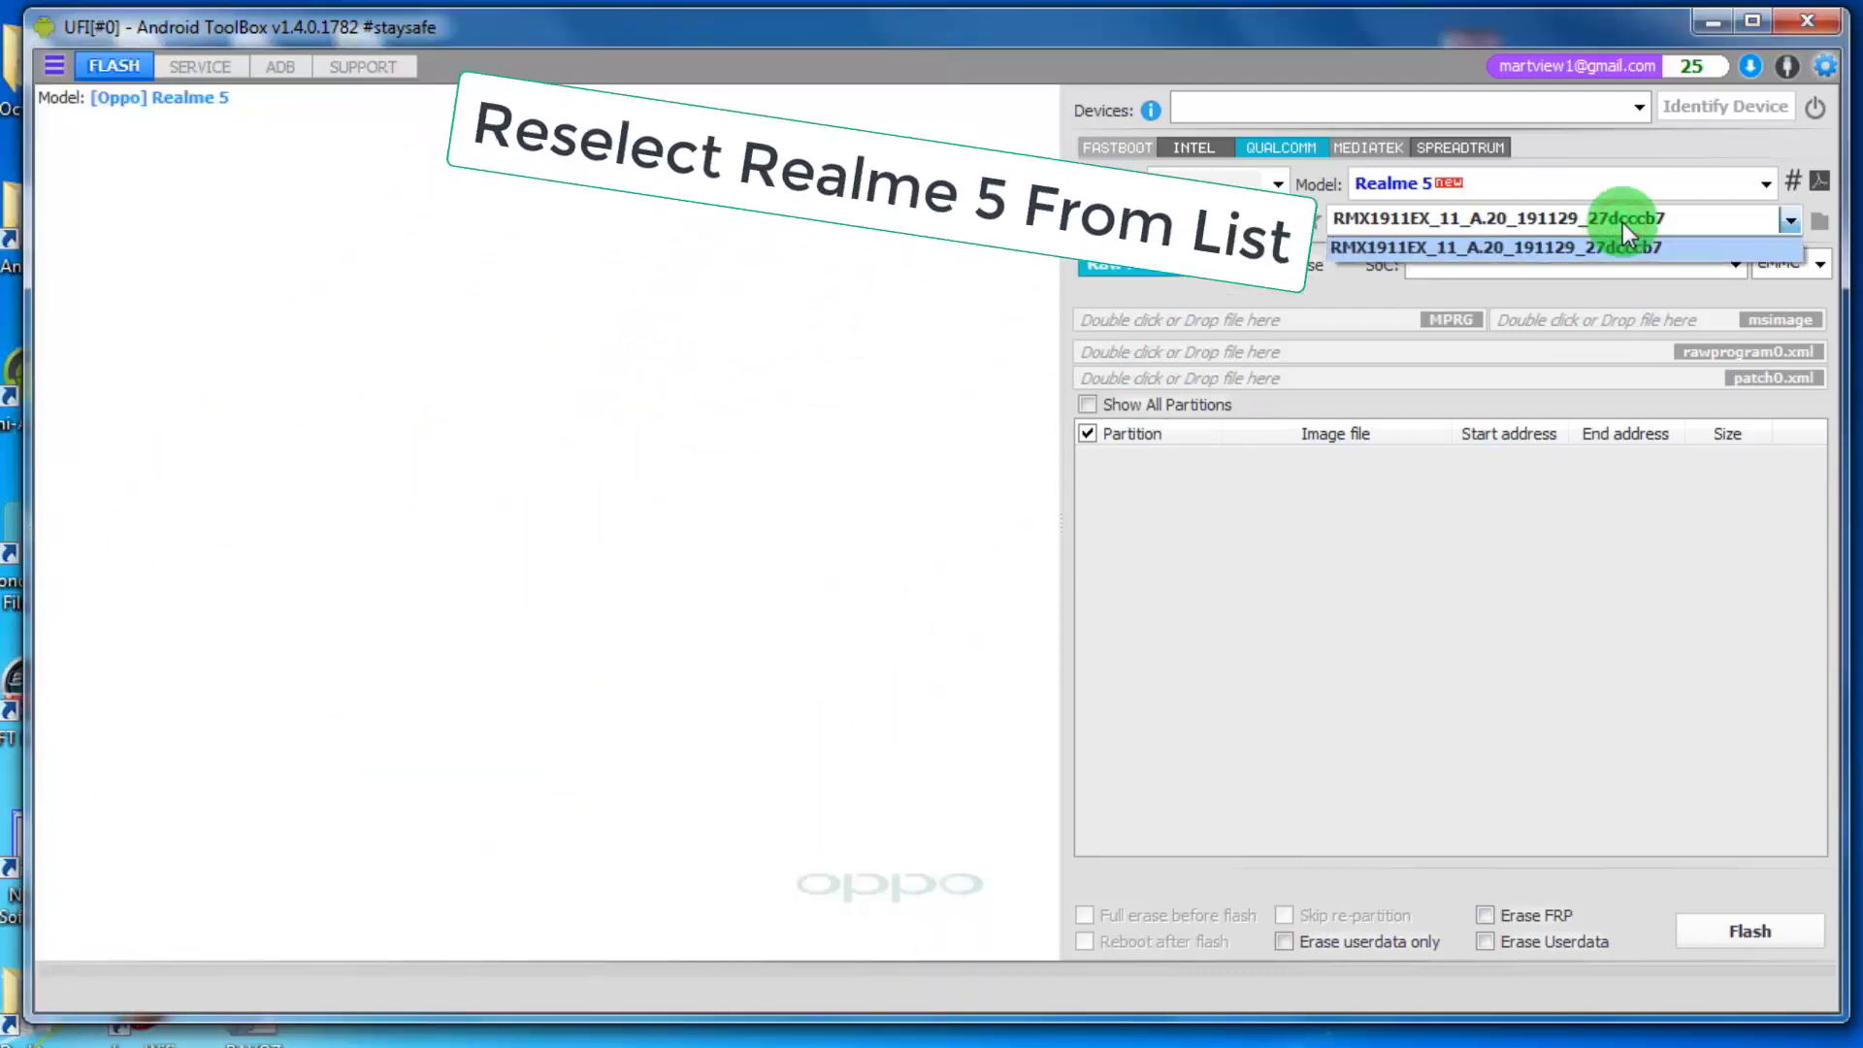
left_click(1637, 185)
left_click(1638, 185)
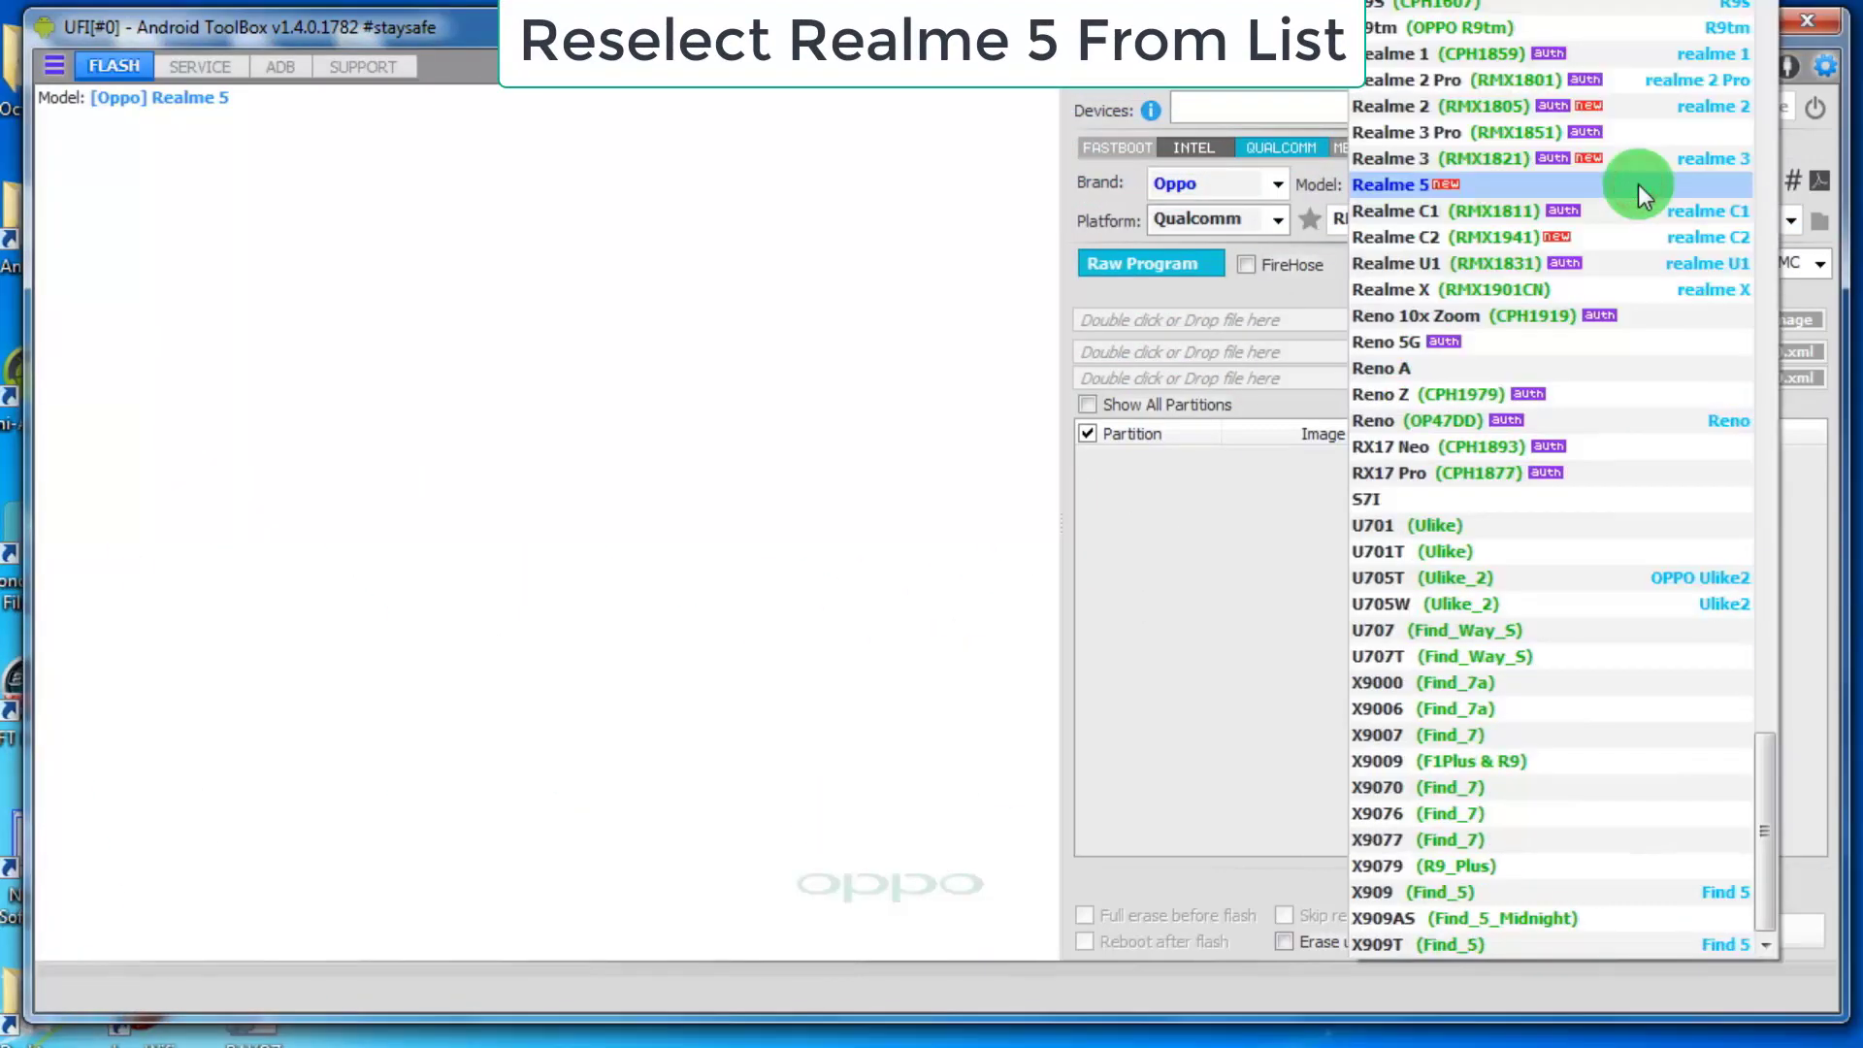
left_click(1514, 158)
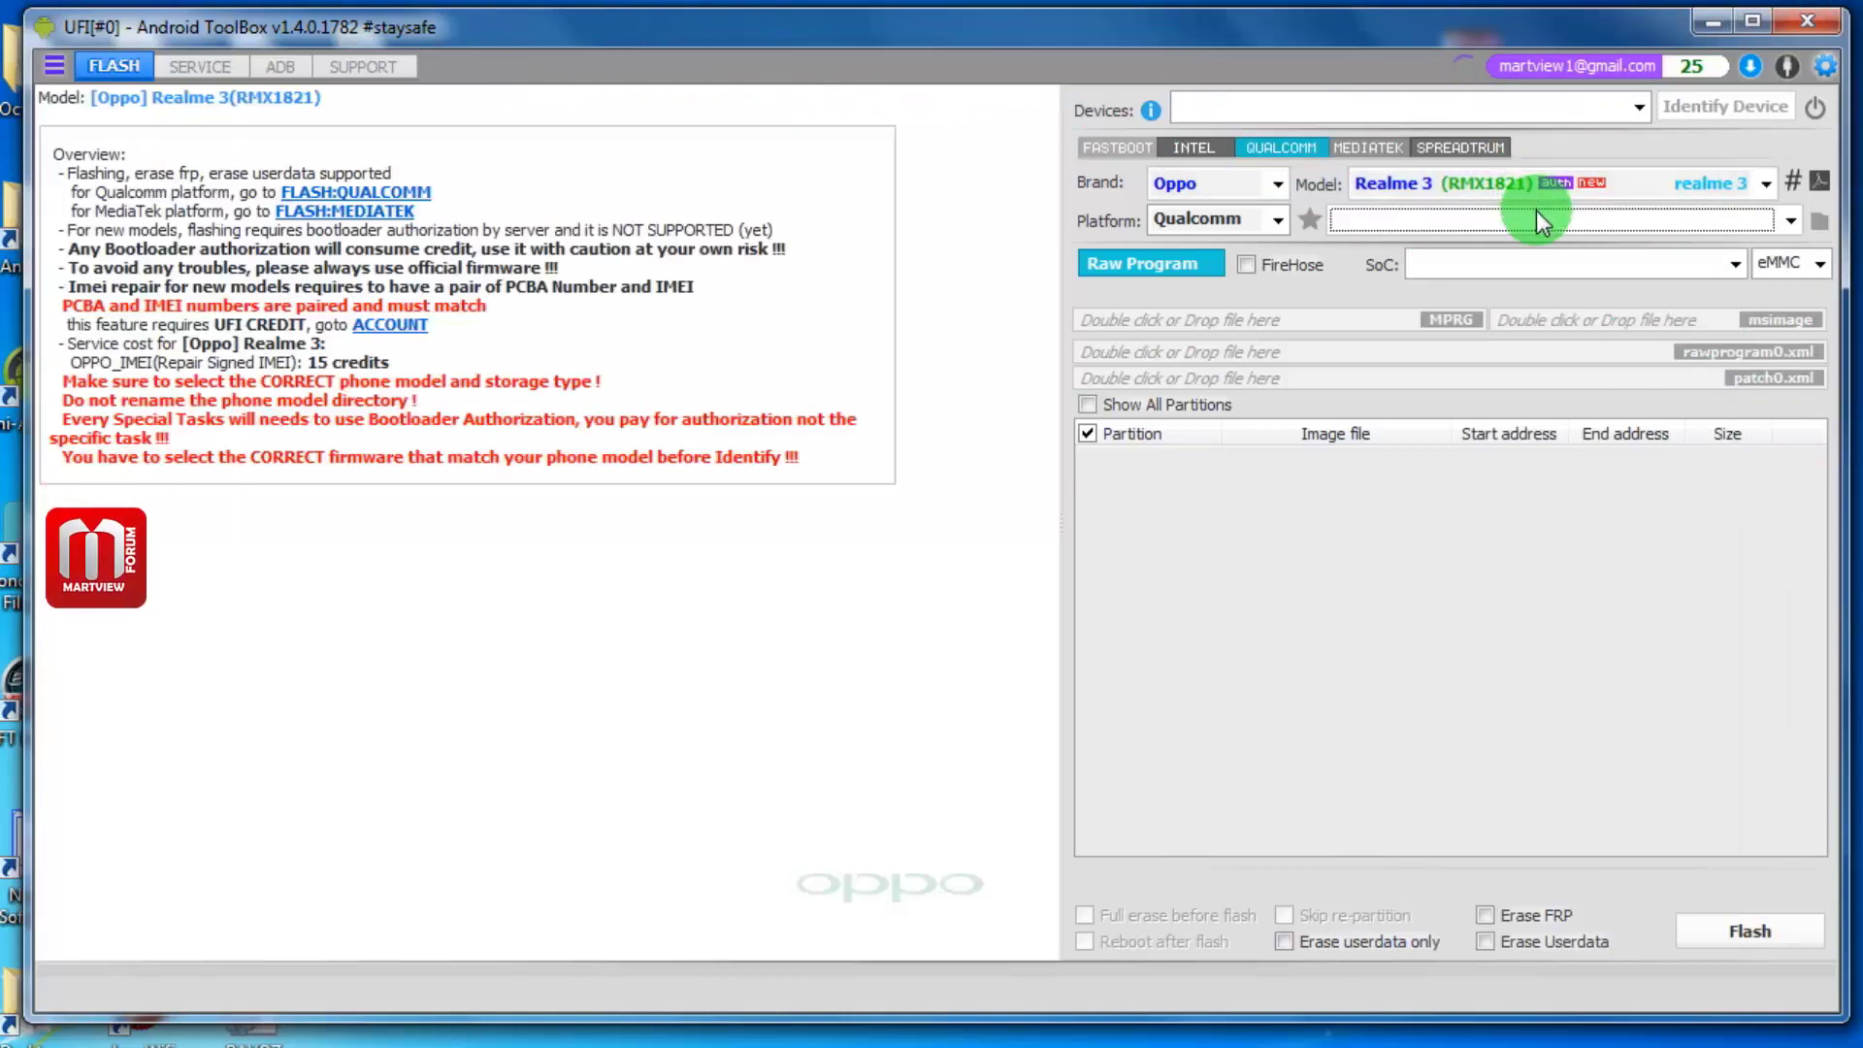
left_click(1553, 182)
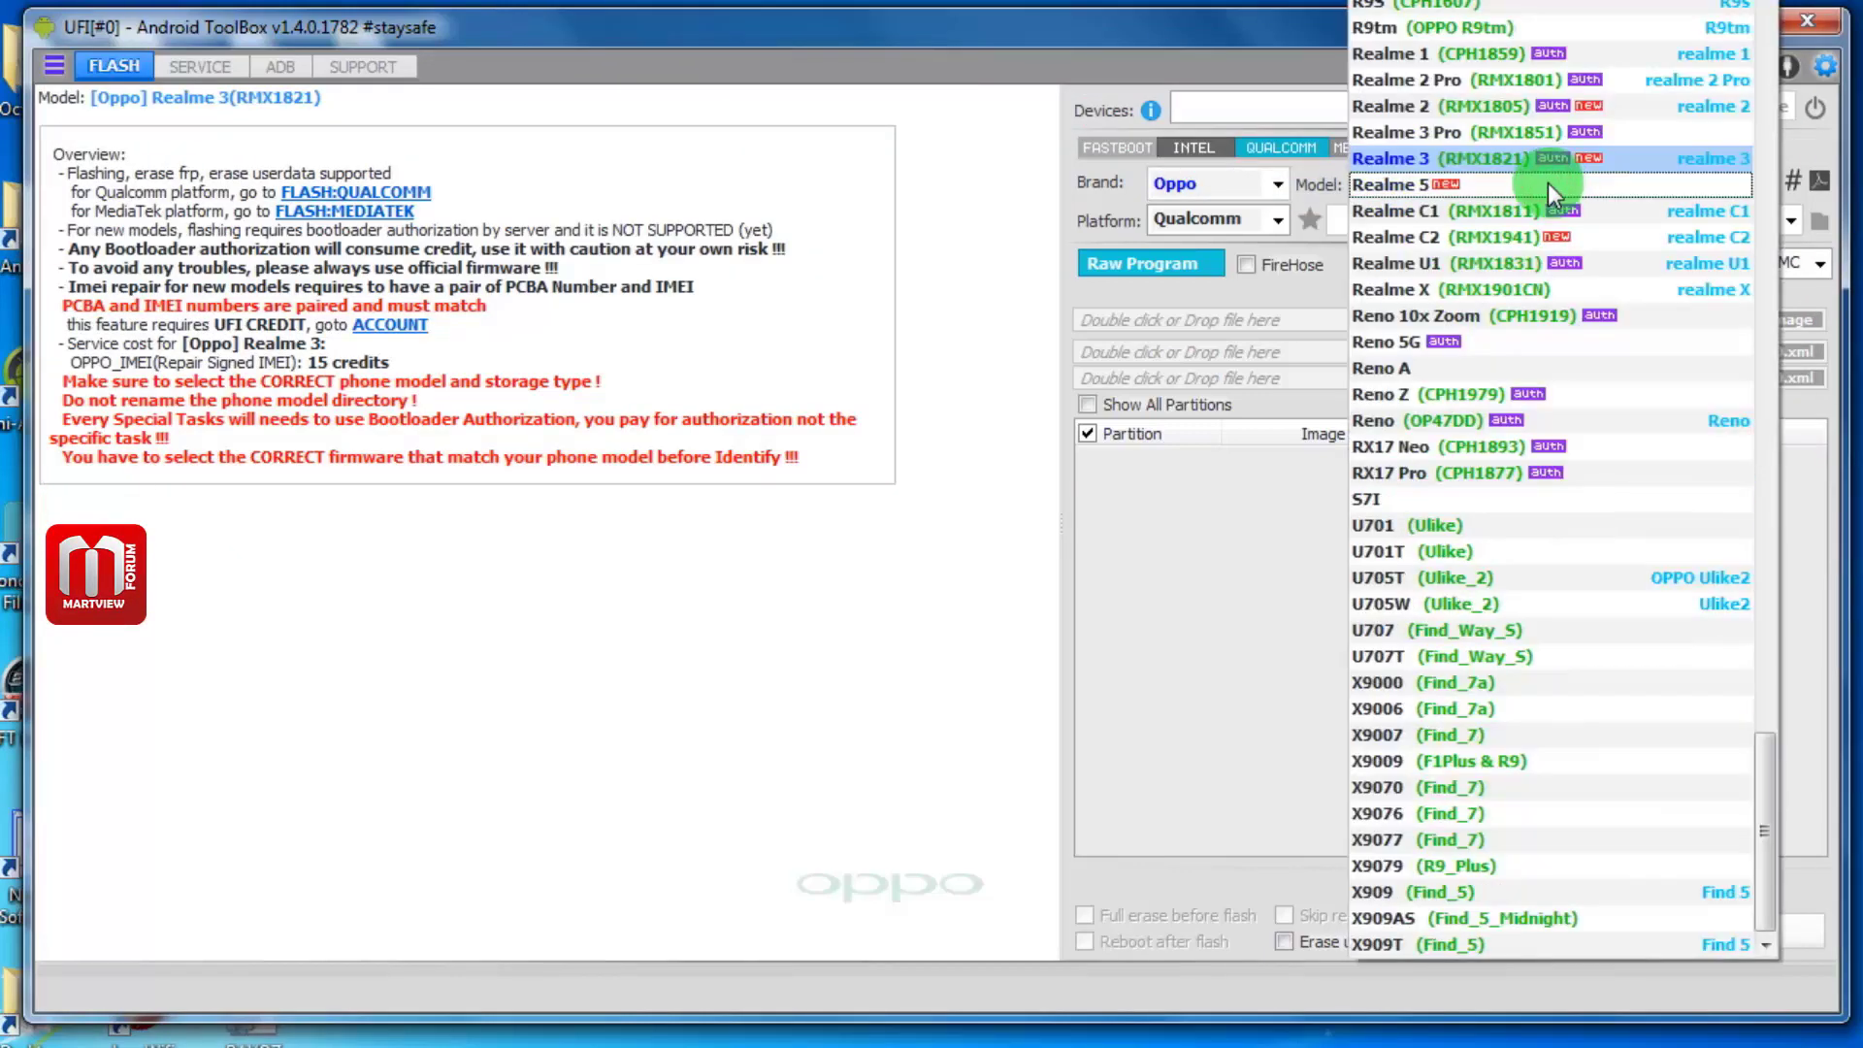
left_click(1460, 185)
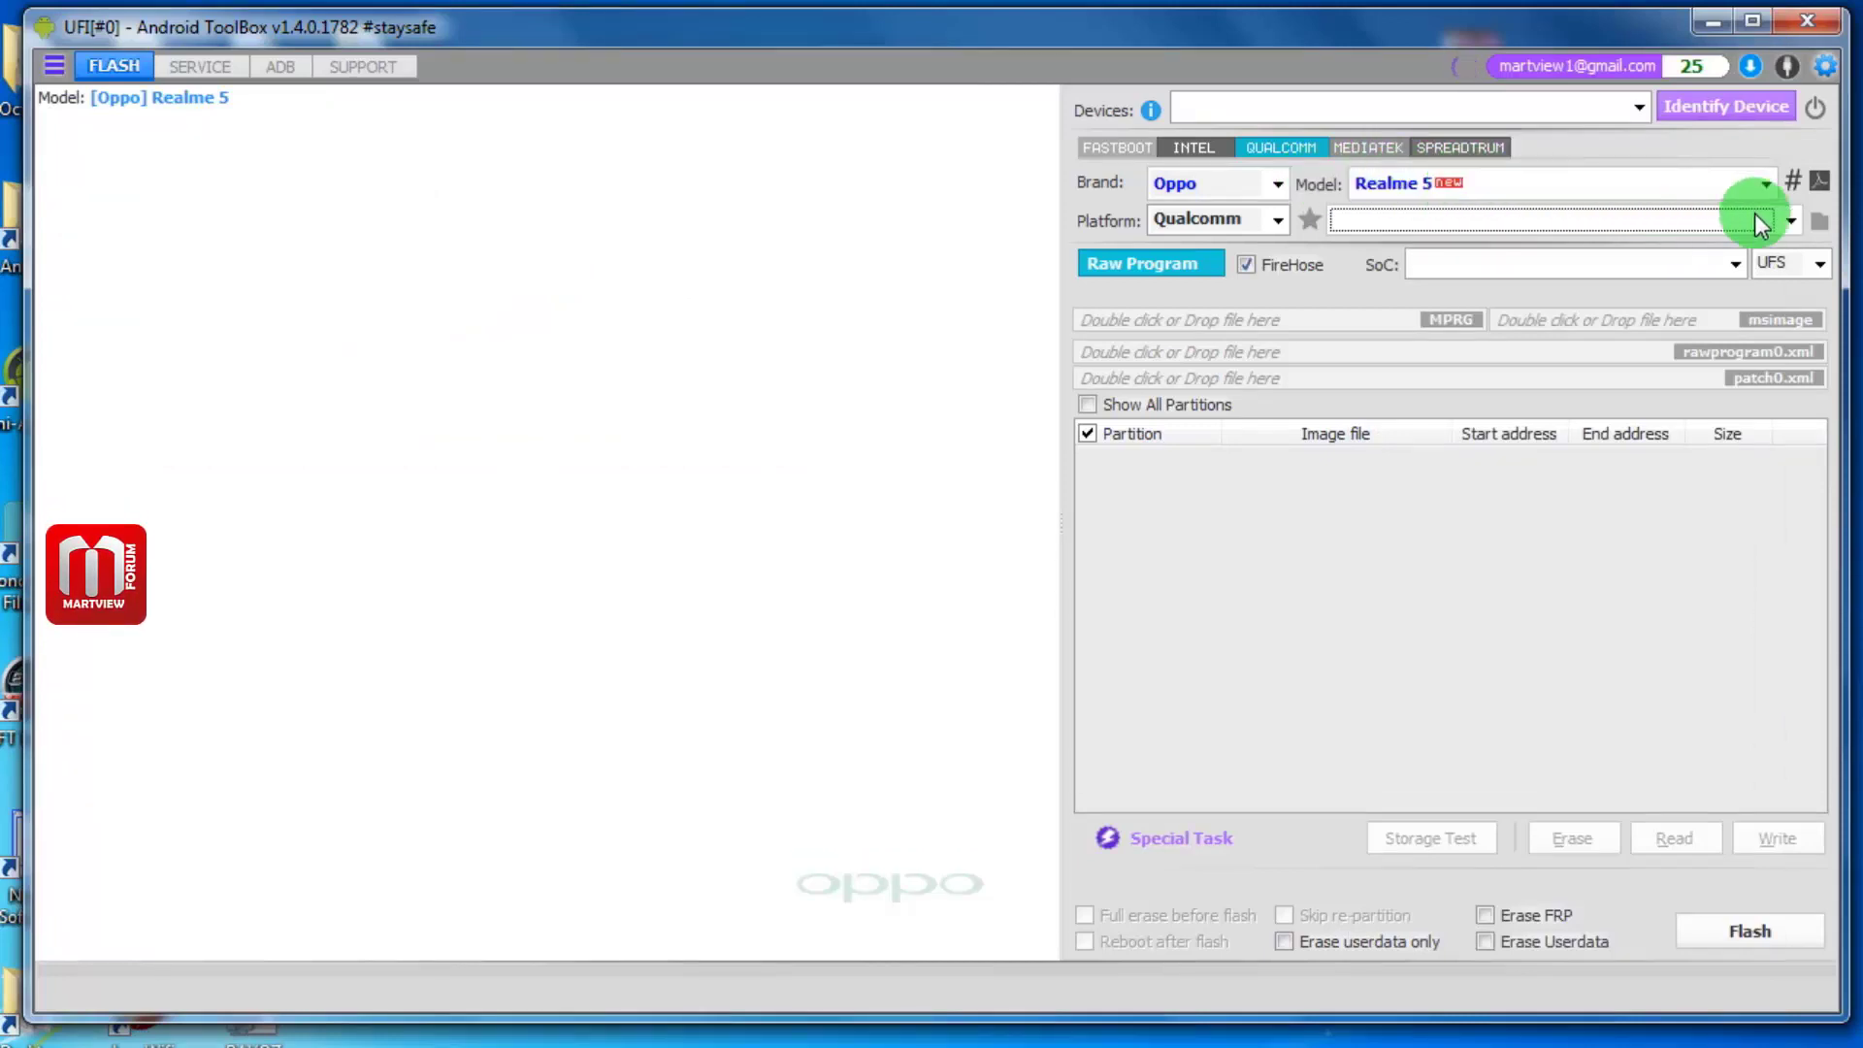
- Load the RMX1911EX_11_A.20_191129 firmware entry tagged rawprogram0_MSM_19631 and review its full partition list
left_click(1791, 220)
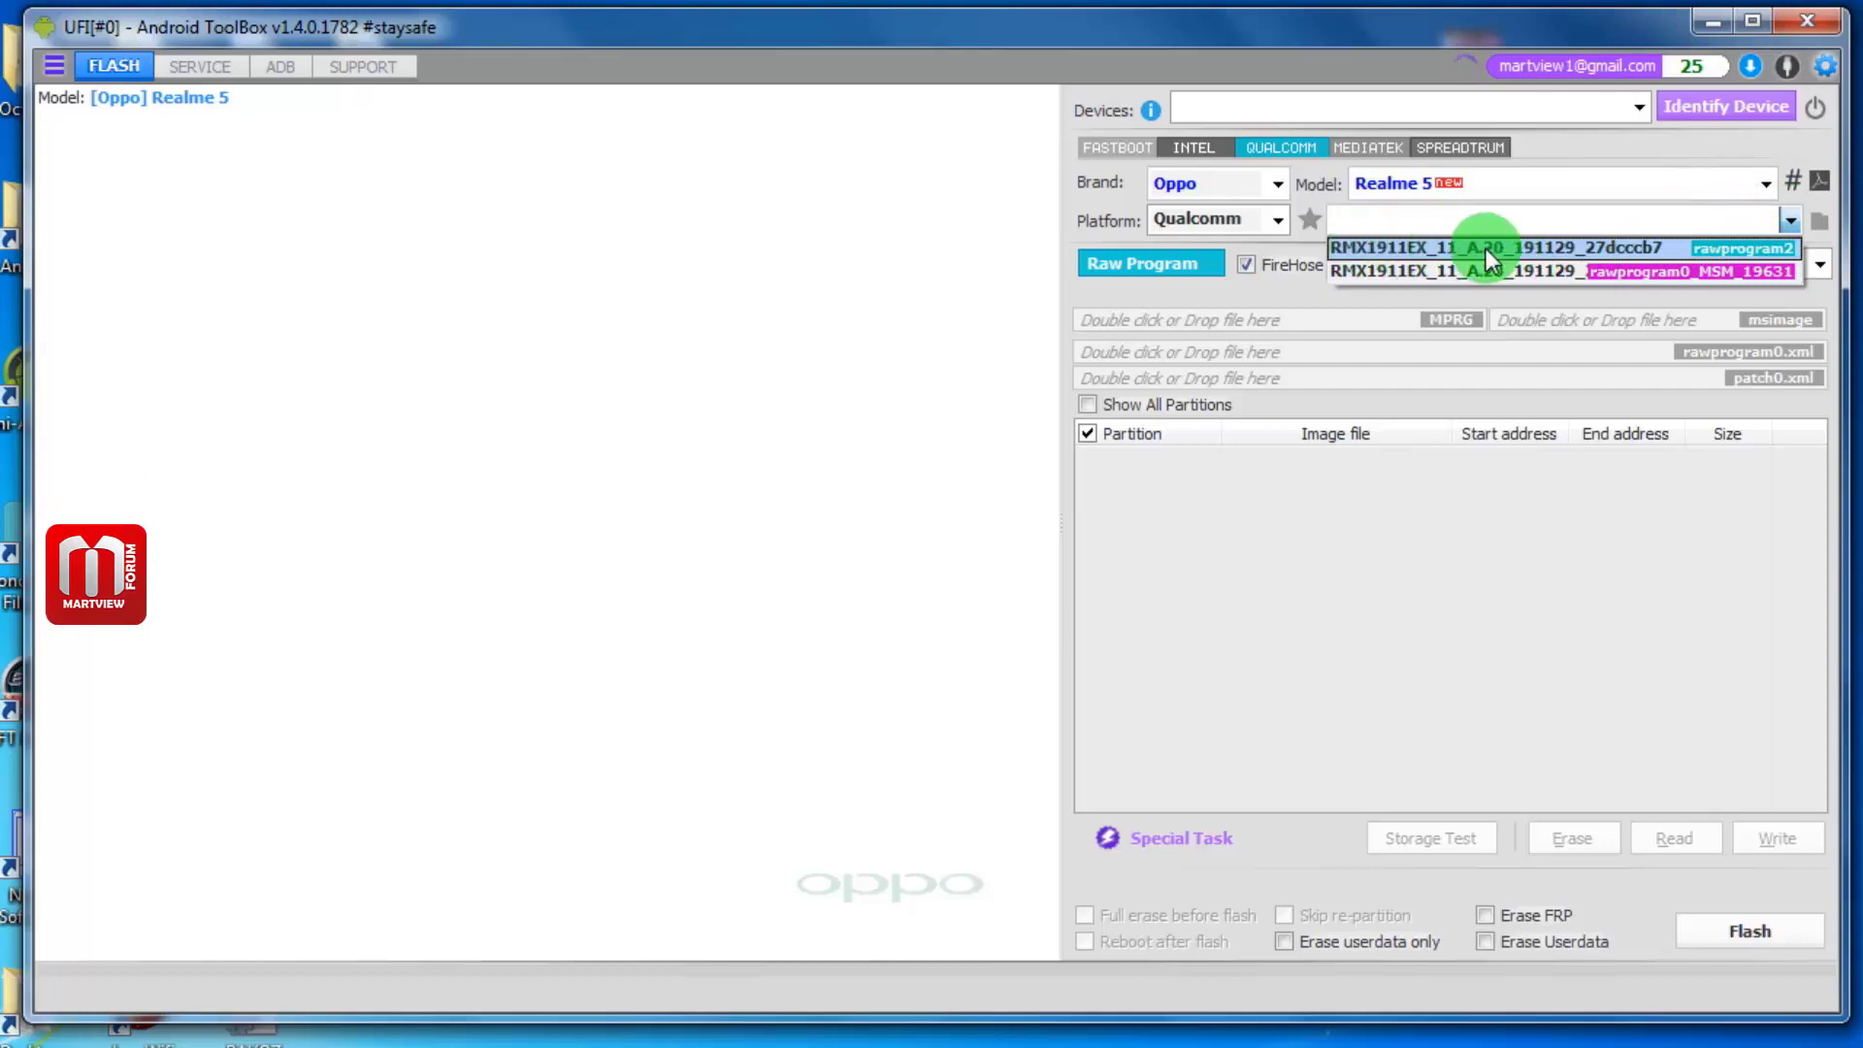
left_click(1550, 270)
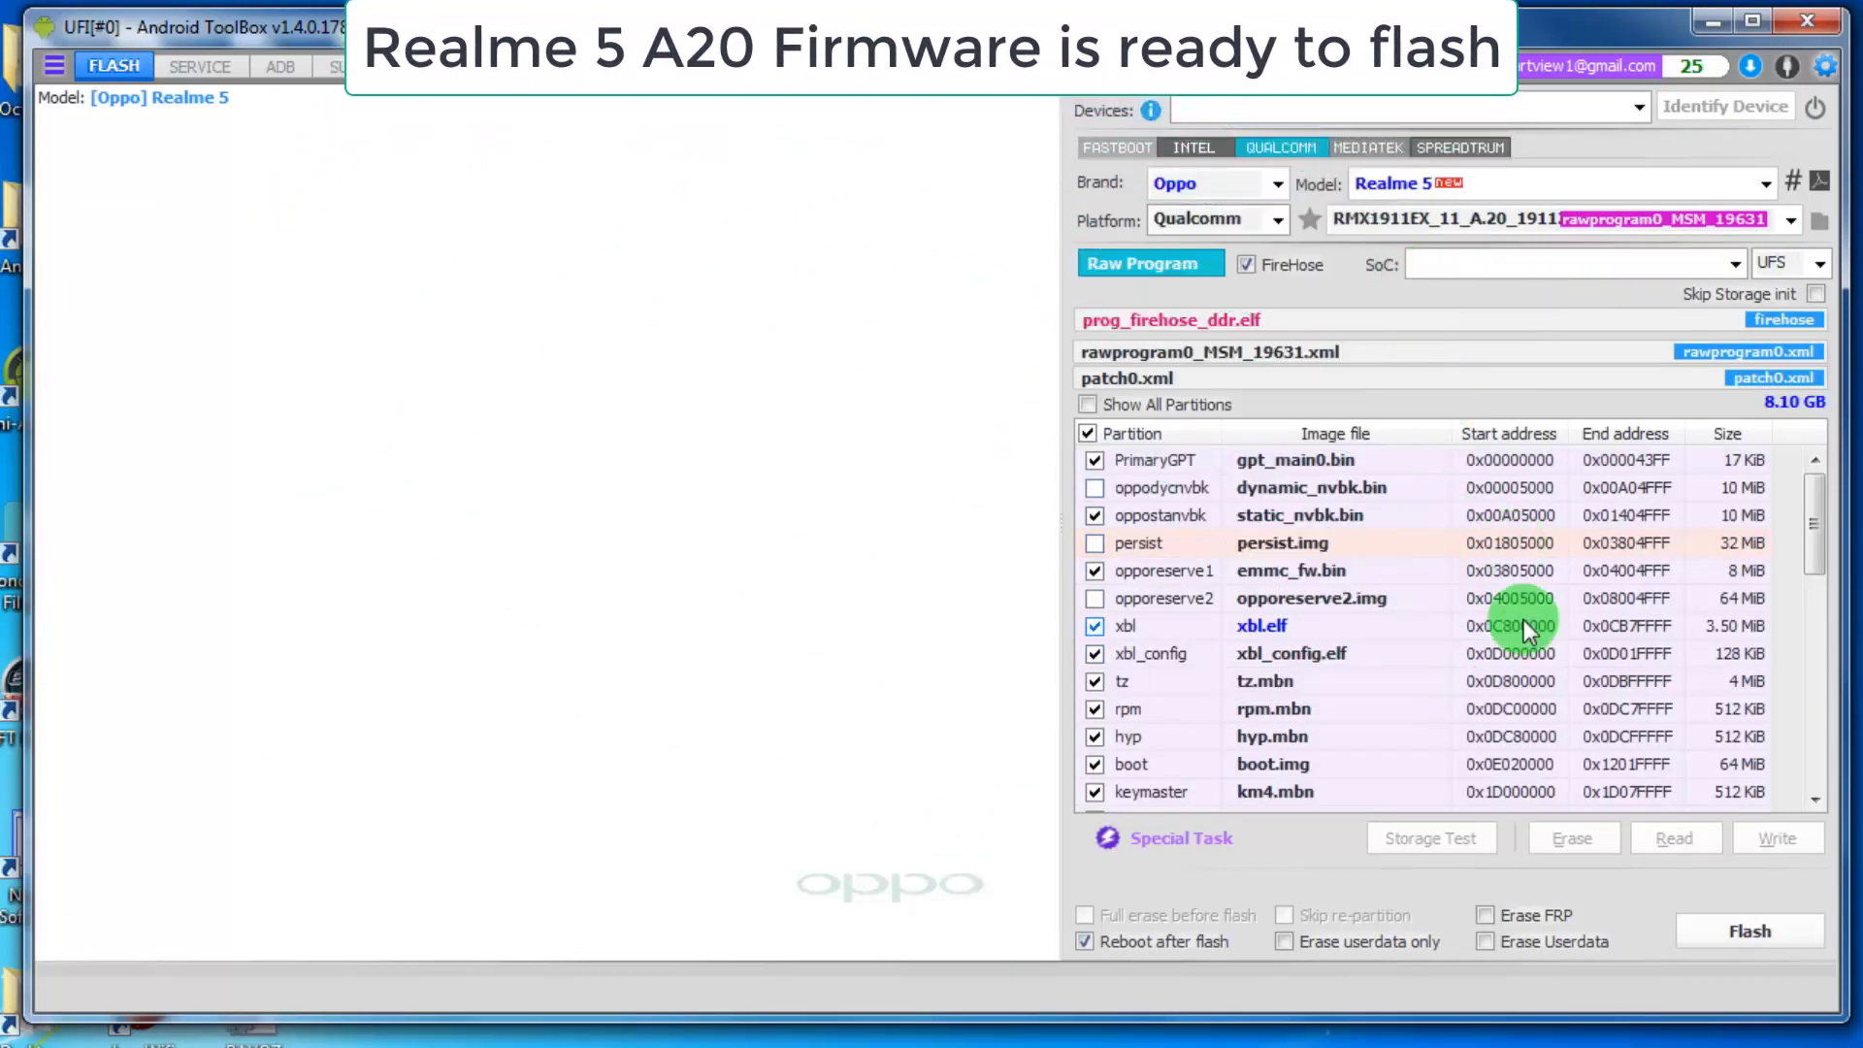
scroll(1521, 607, "down", 10)
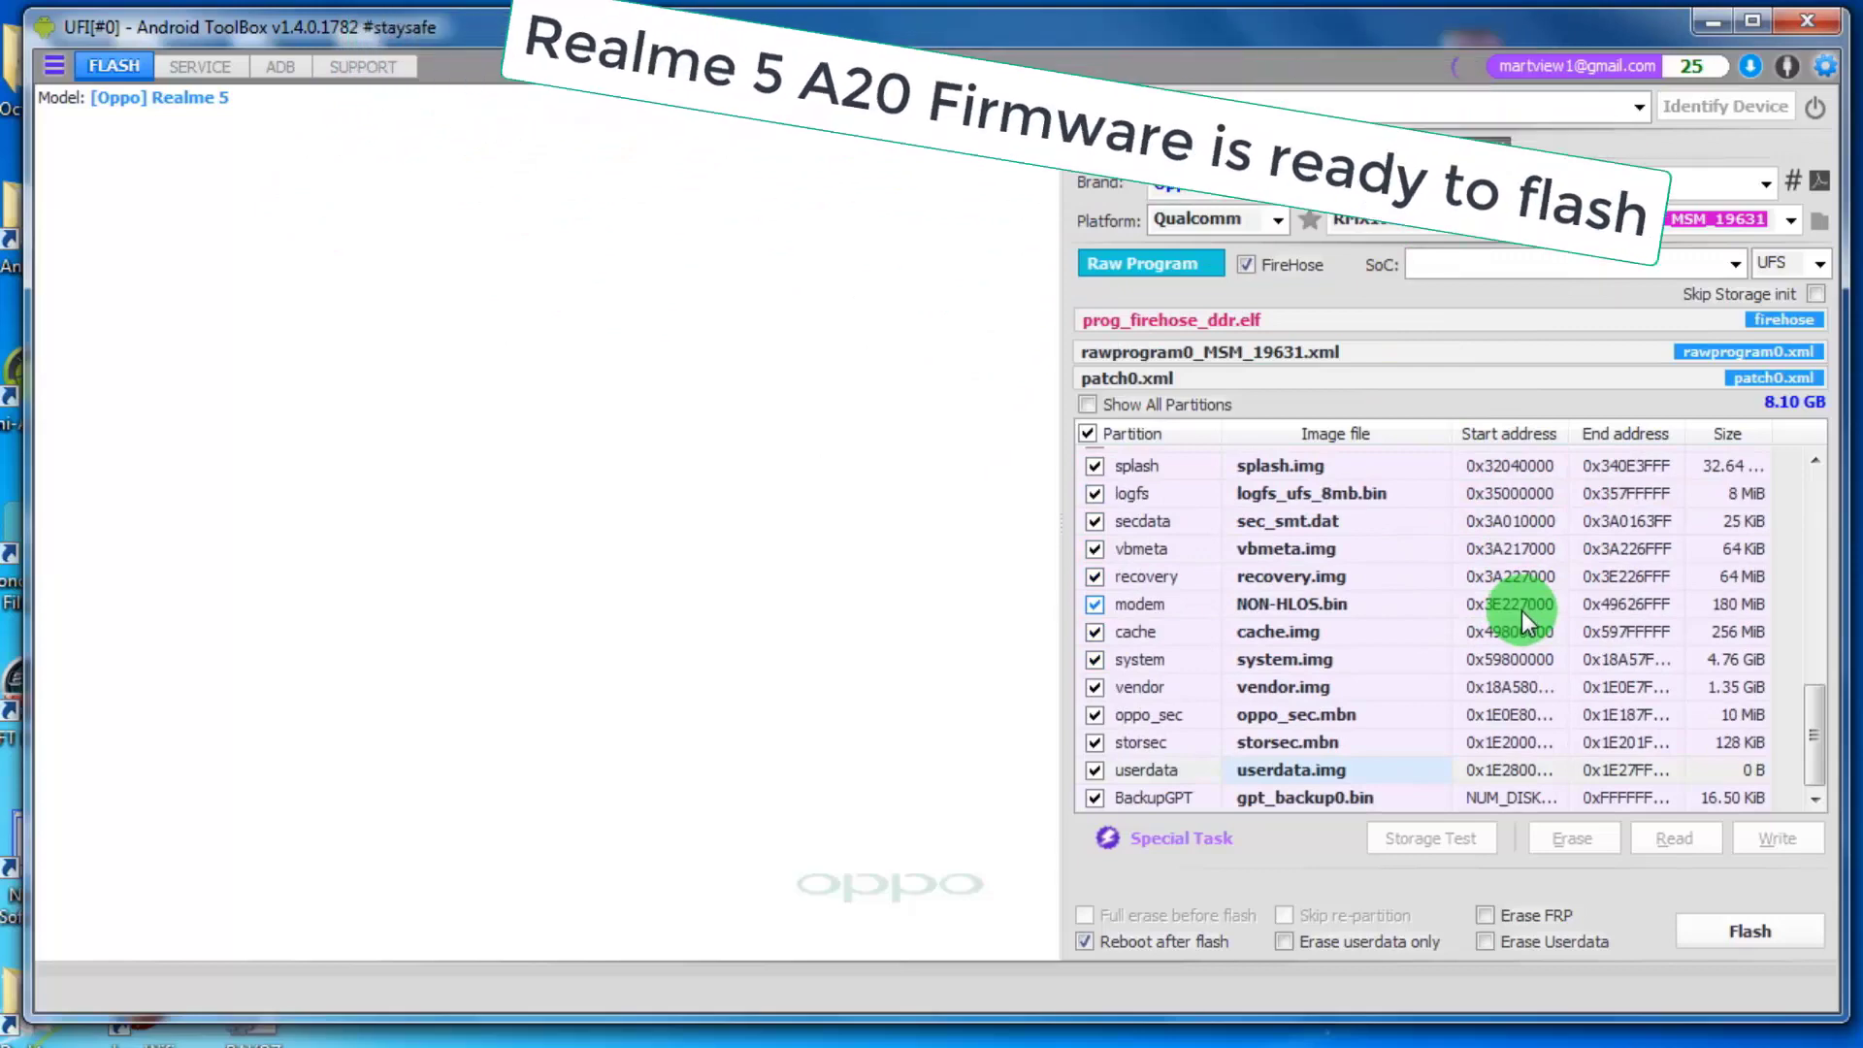
scroll(1514, 612, "up", 10)
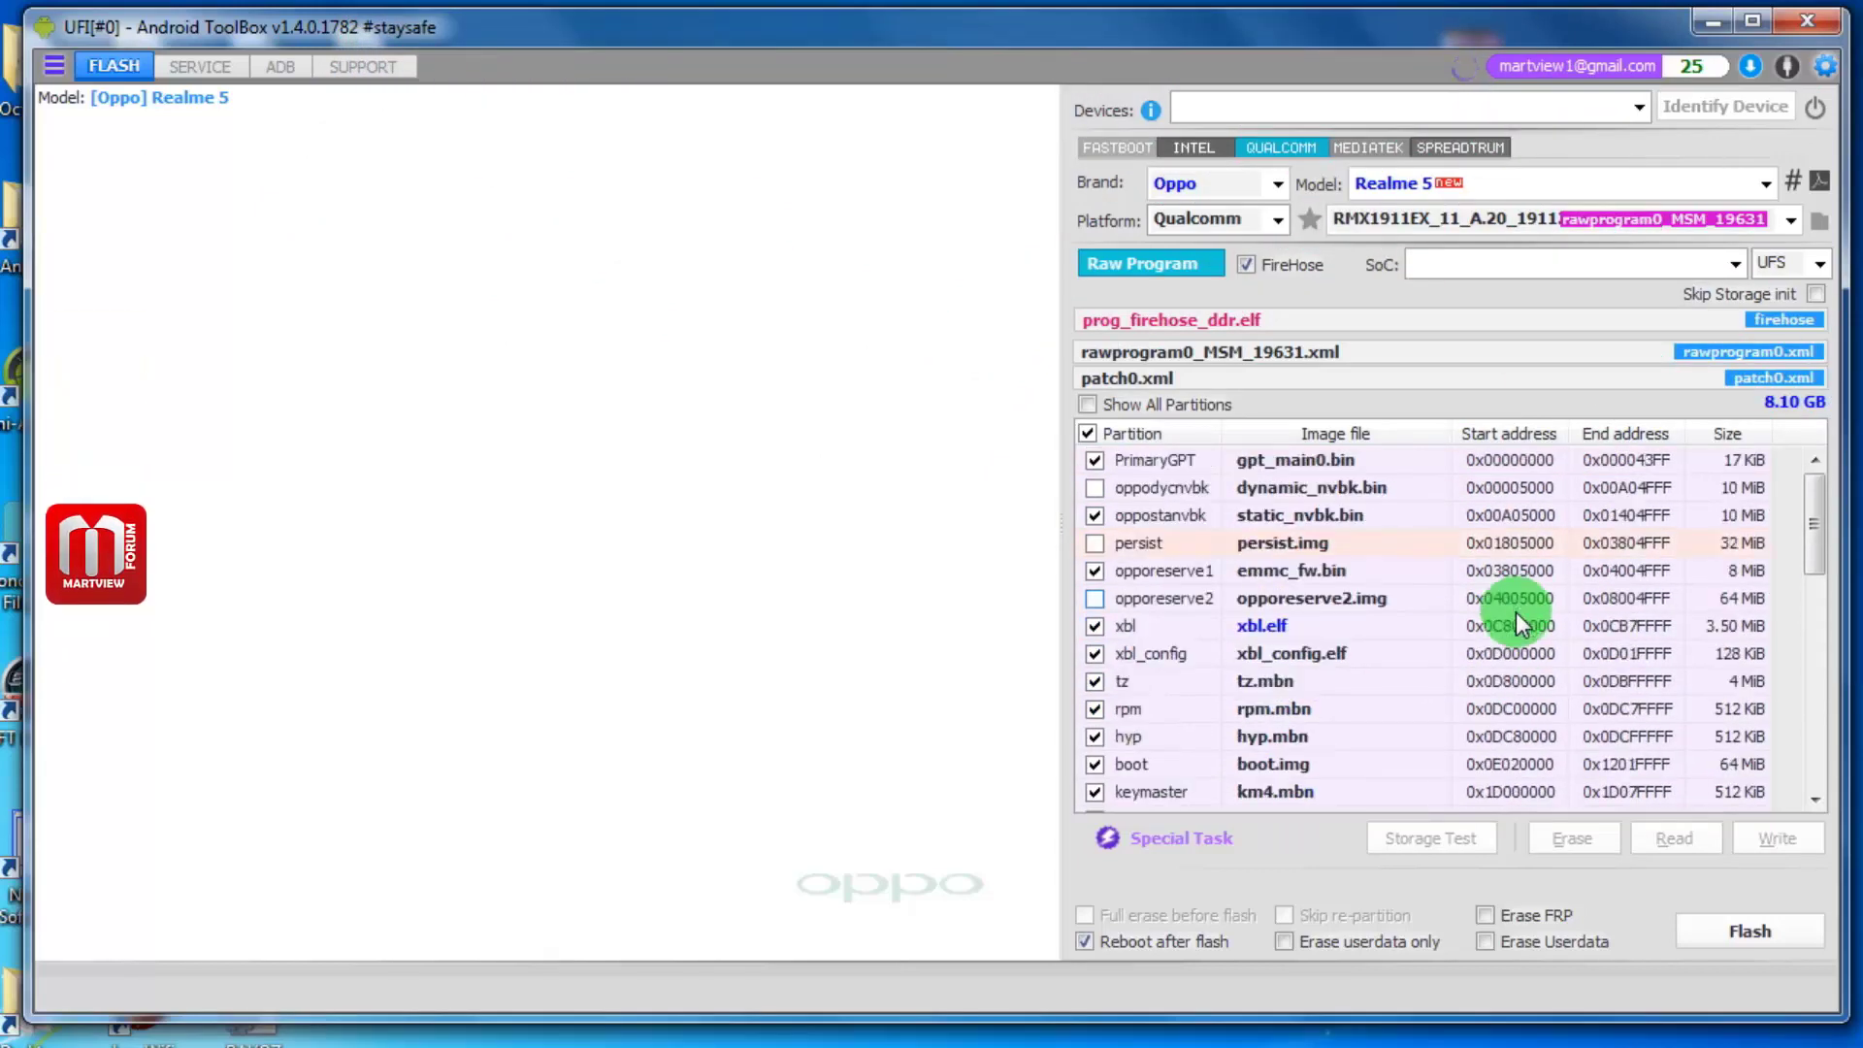
scroll(1486, 525, "down", 7)
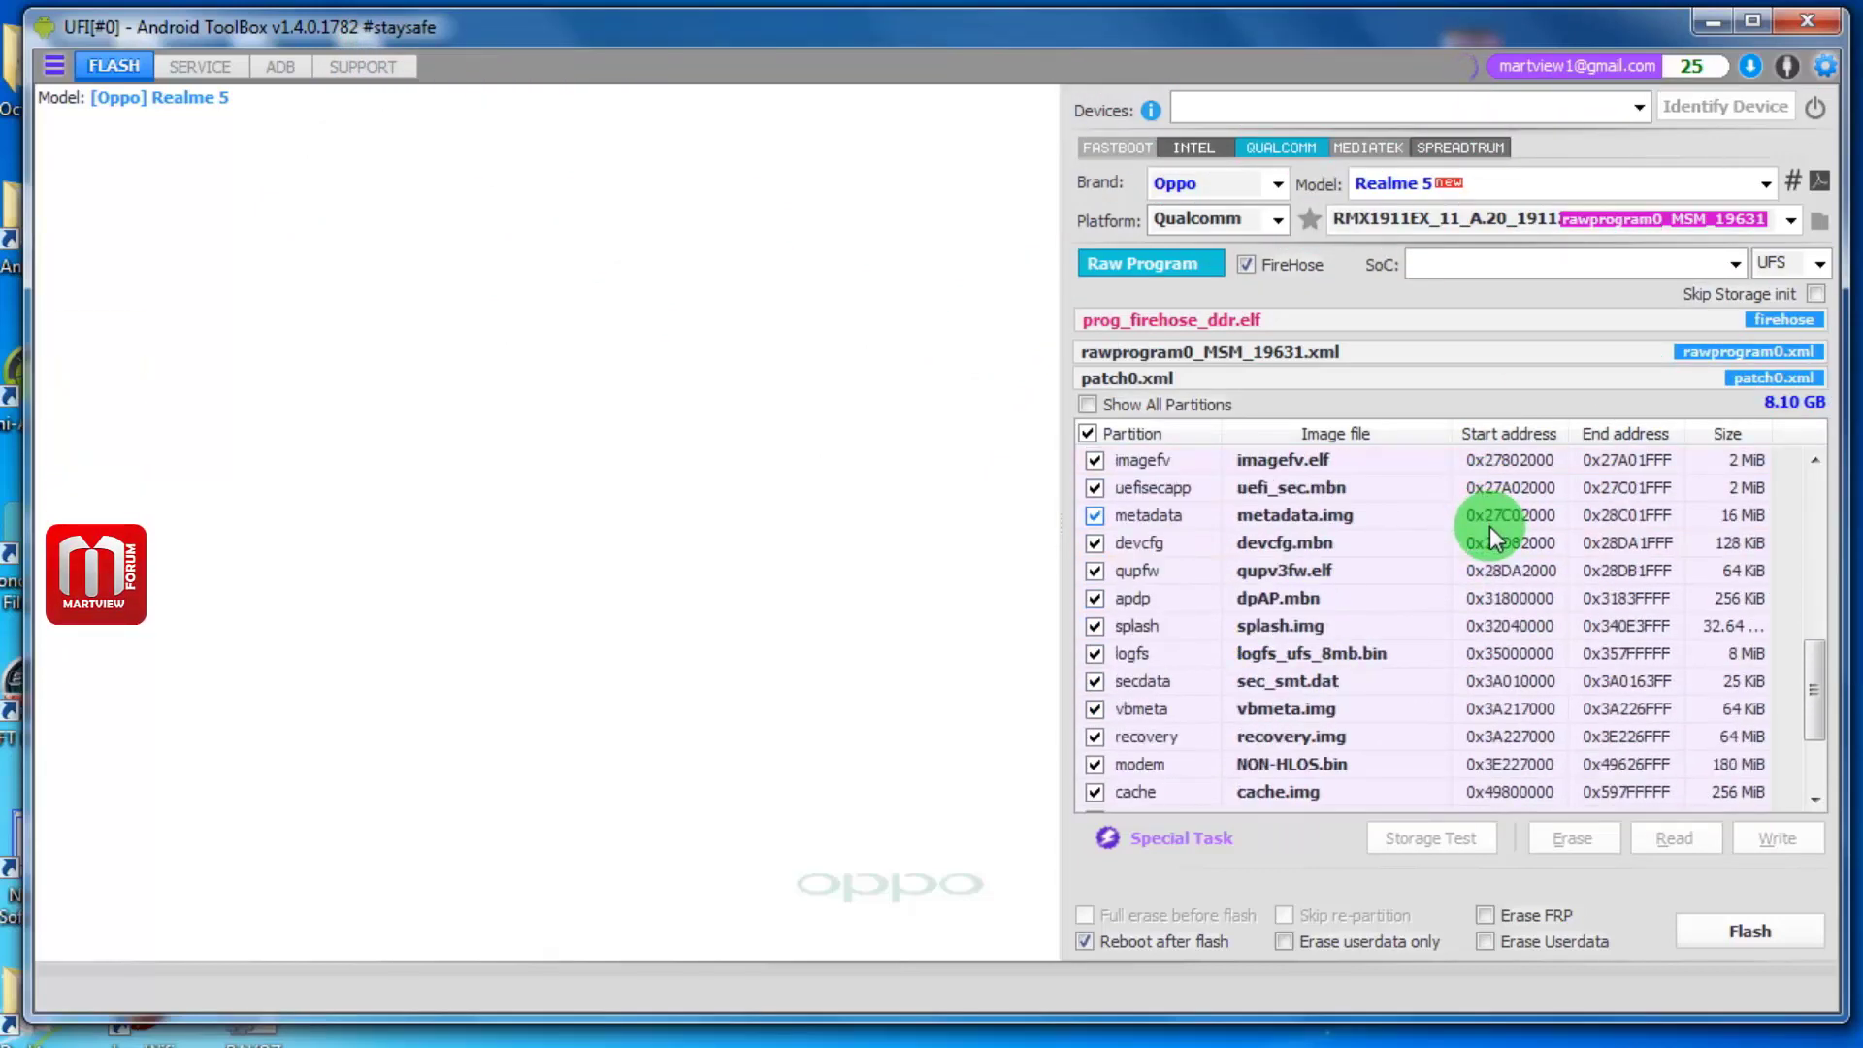
scroll(1494, 531, "down", 2)
scroll(1658, 596, "up", 10)
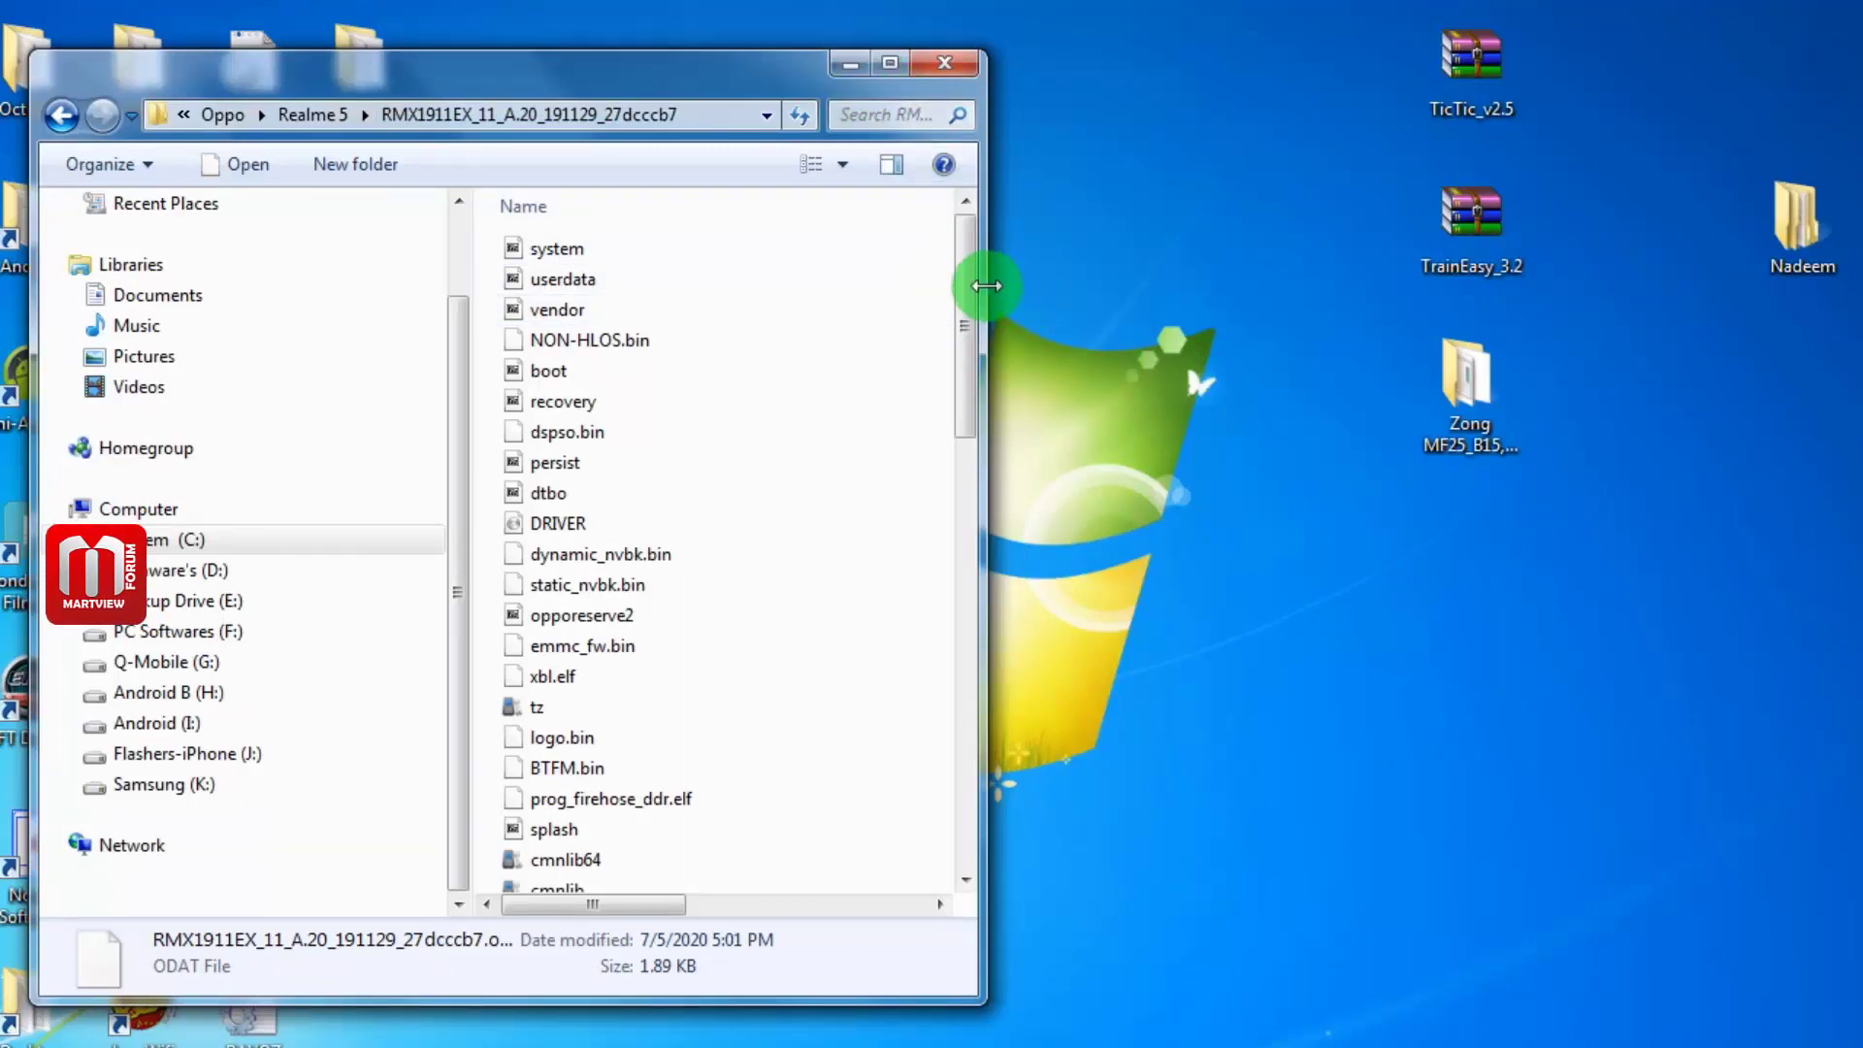
- Widen the firmware folder window to show all columns and examine the extracted files down to the end of the list
left_click_drag(981, 284, 1852, 279)
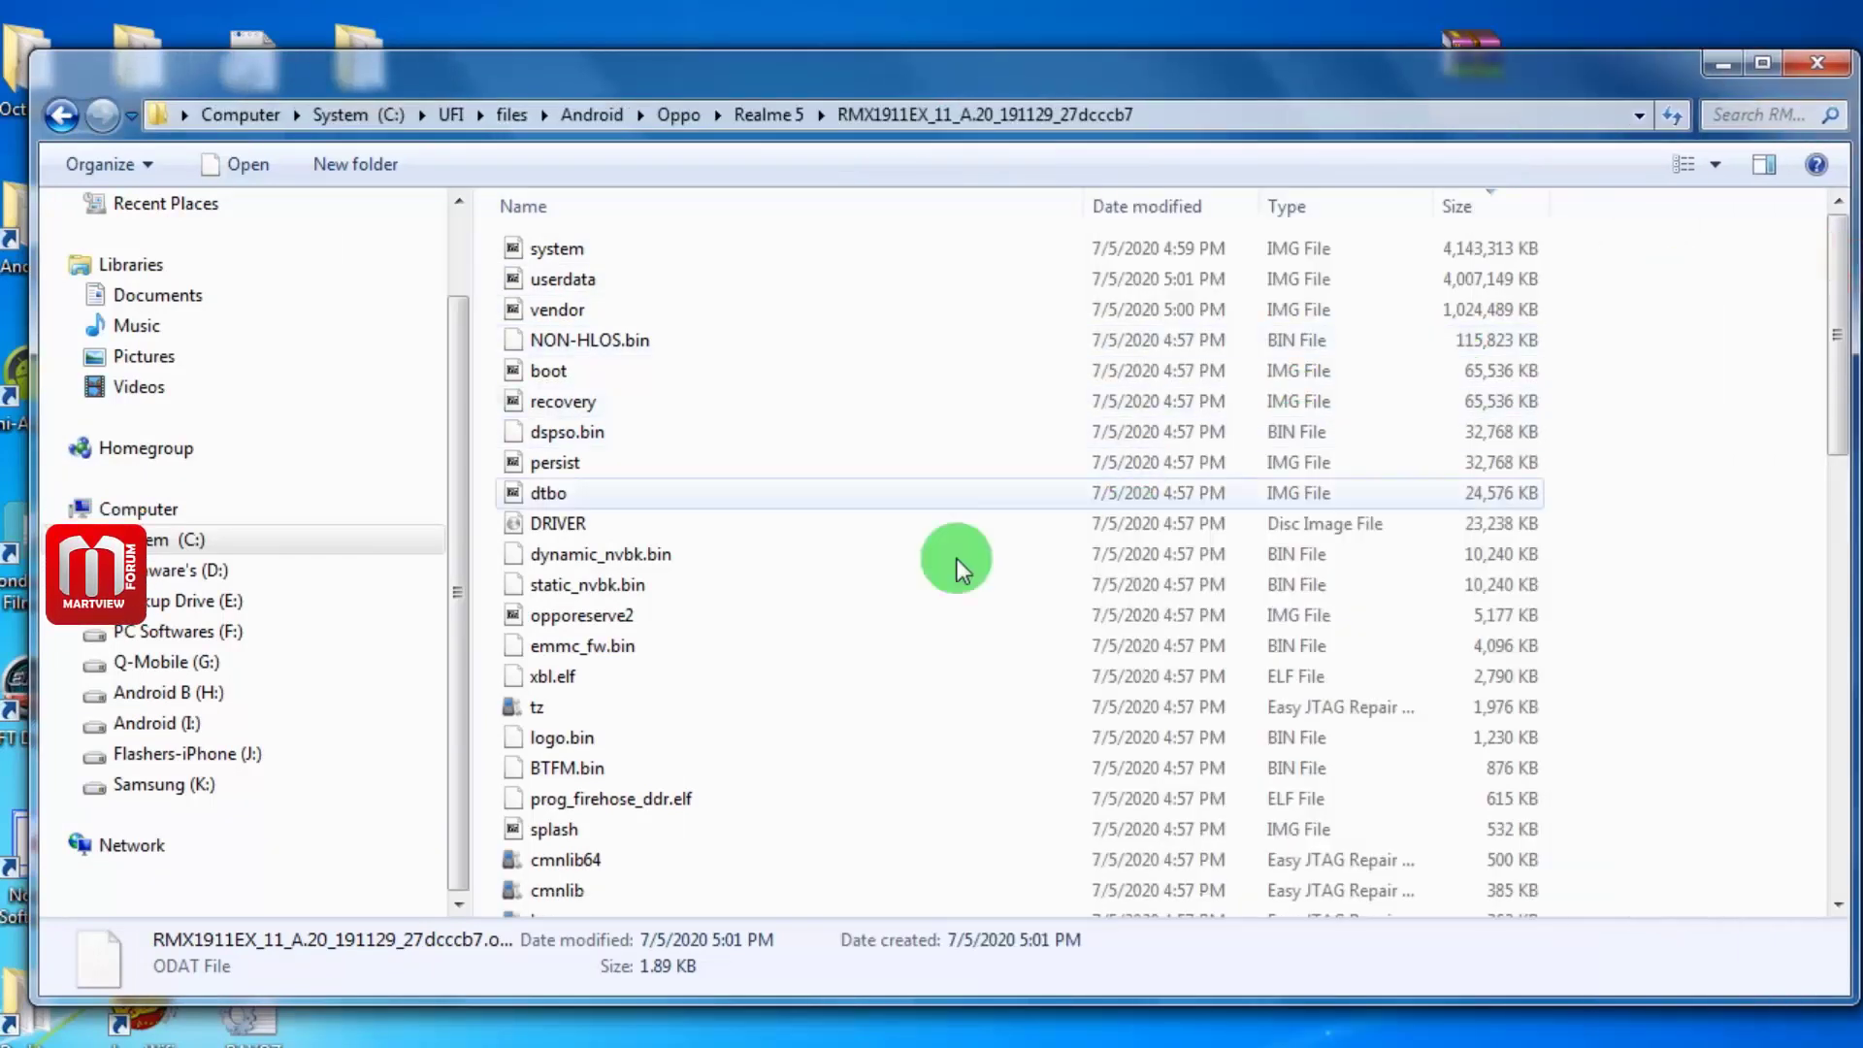
scroll(618, 290, "down", 4)
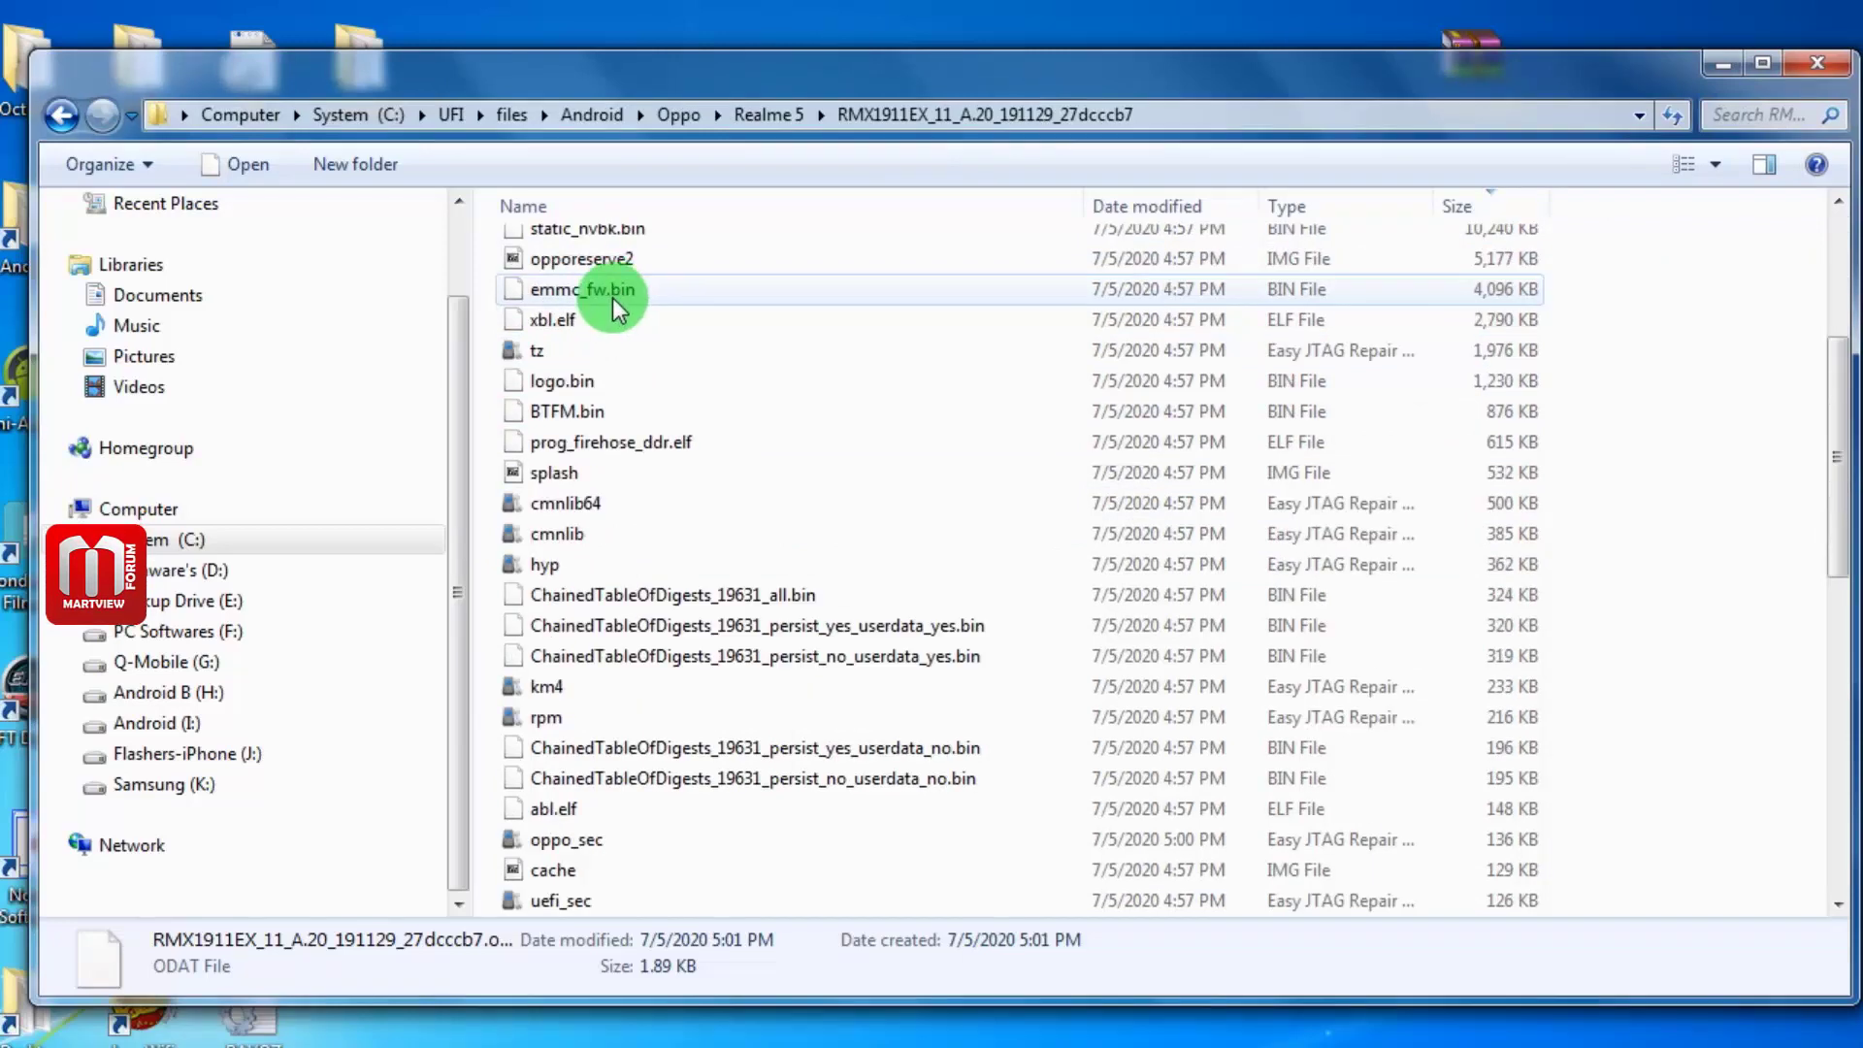
scroll(769, 738, "down", 5)
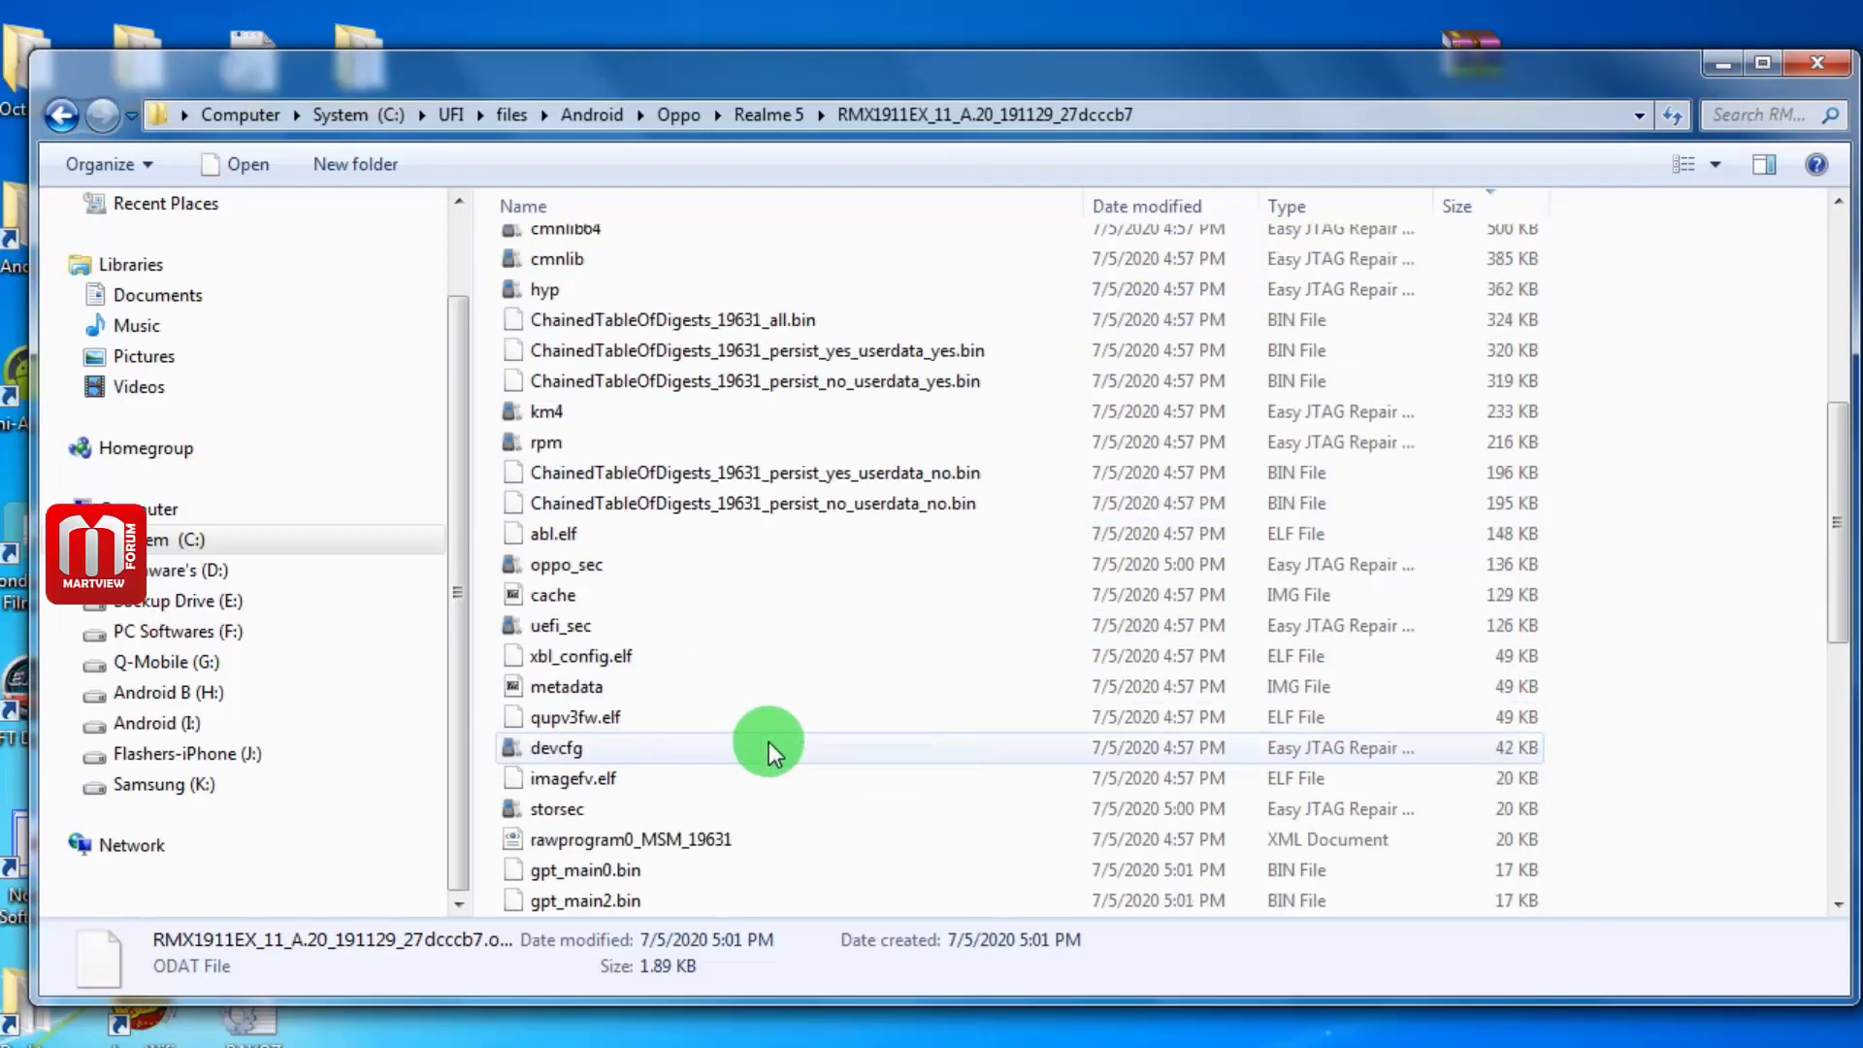
scroll(771, 739, "down", 3)
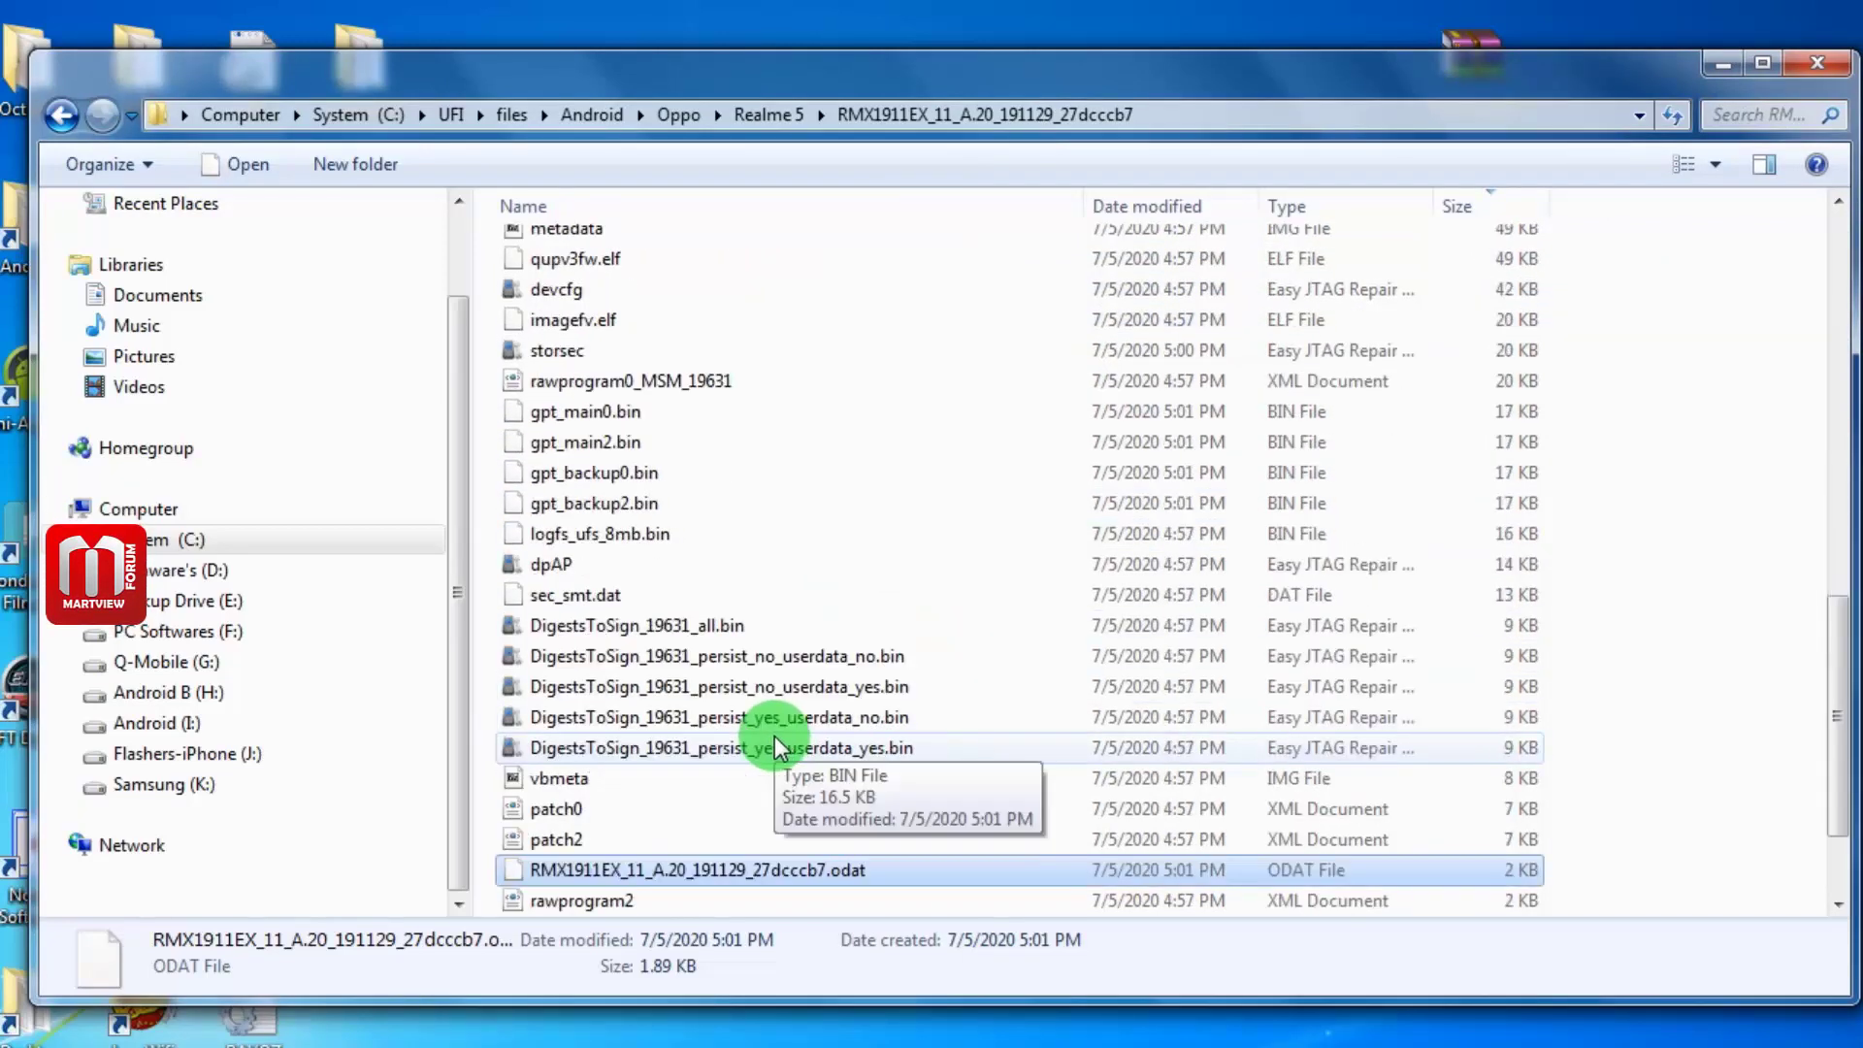
scroll(762, 729, "down", 2)
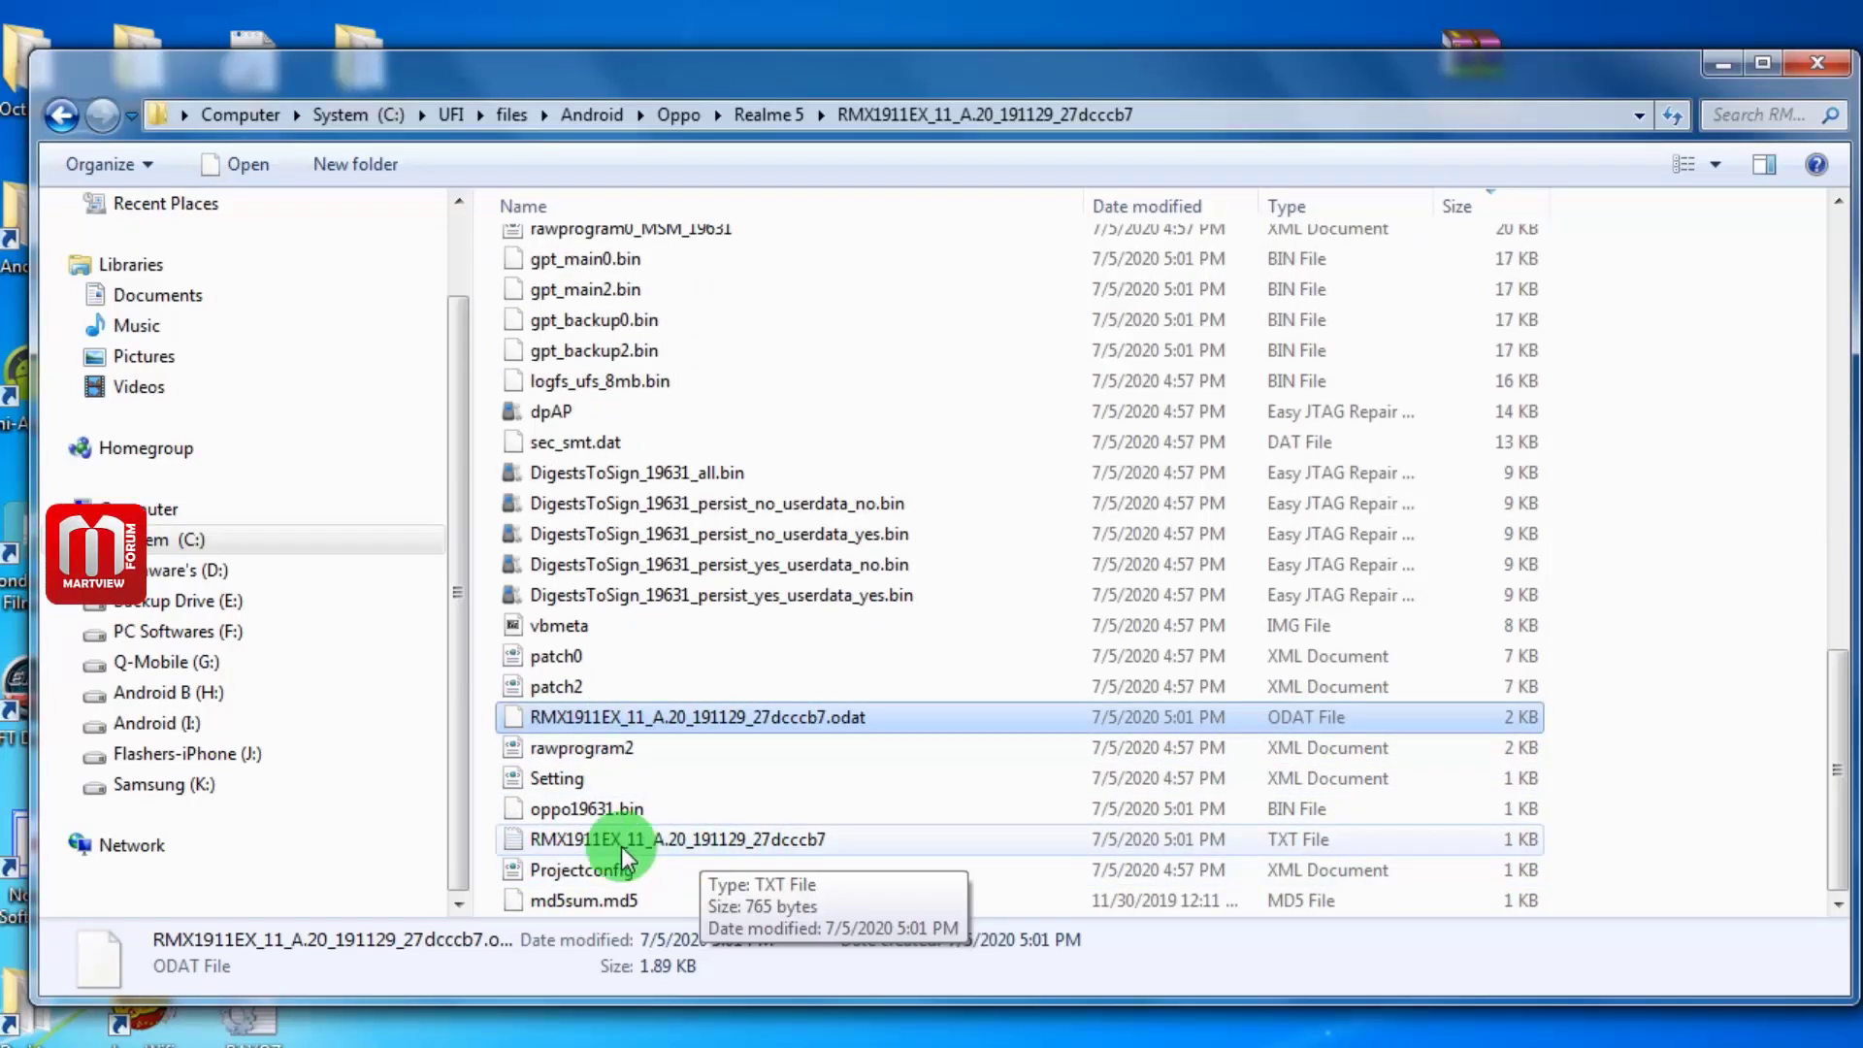
- Open the RMX1911EX_11_A.20_191129_27dcccb7 TXT file and review its list of file names to the end
left_click(693, 842)
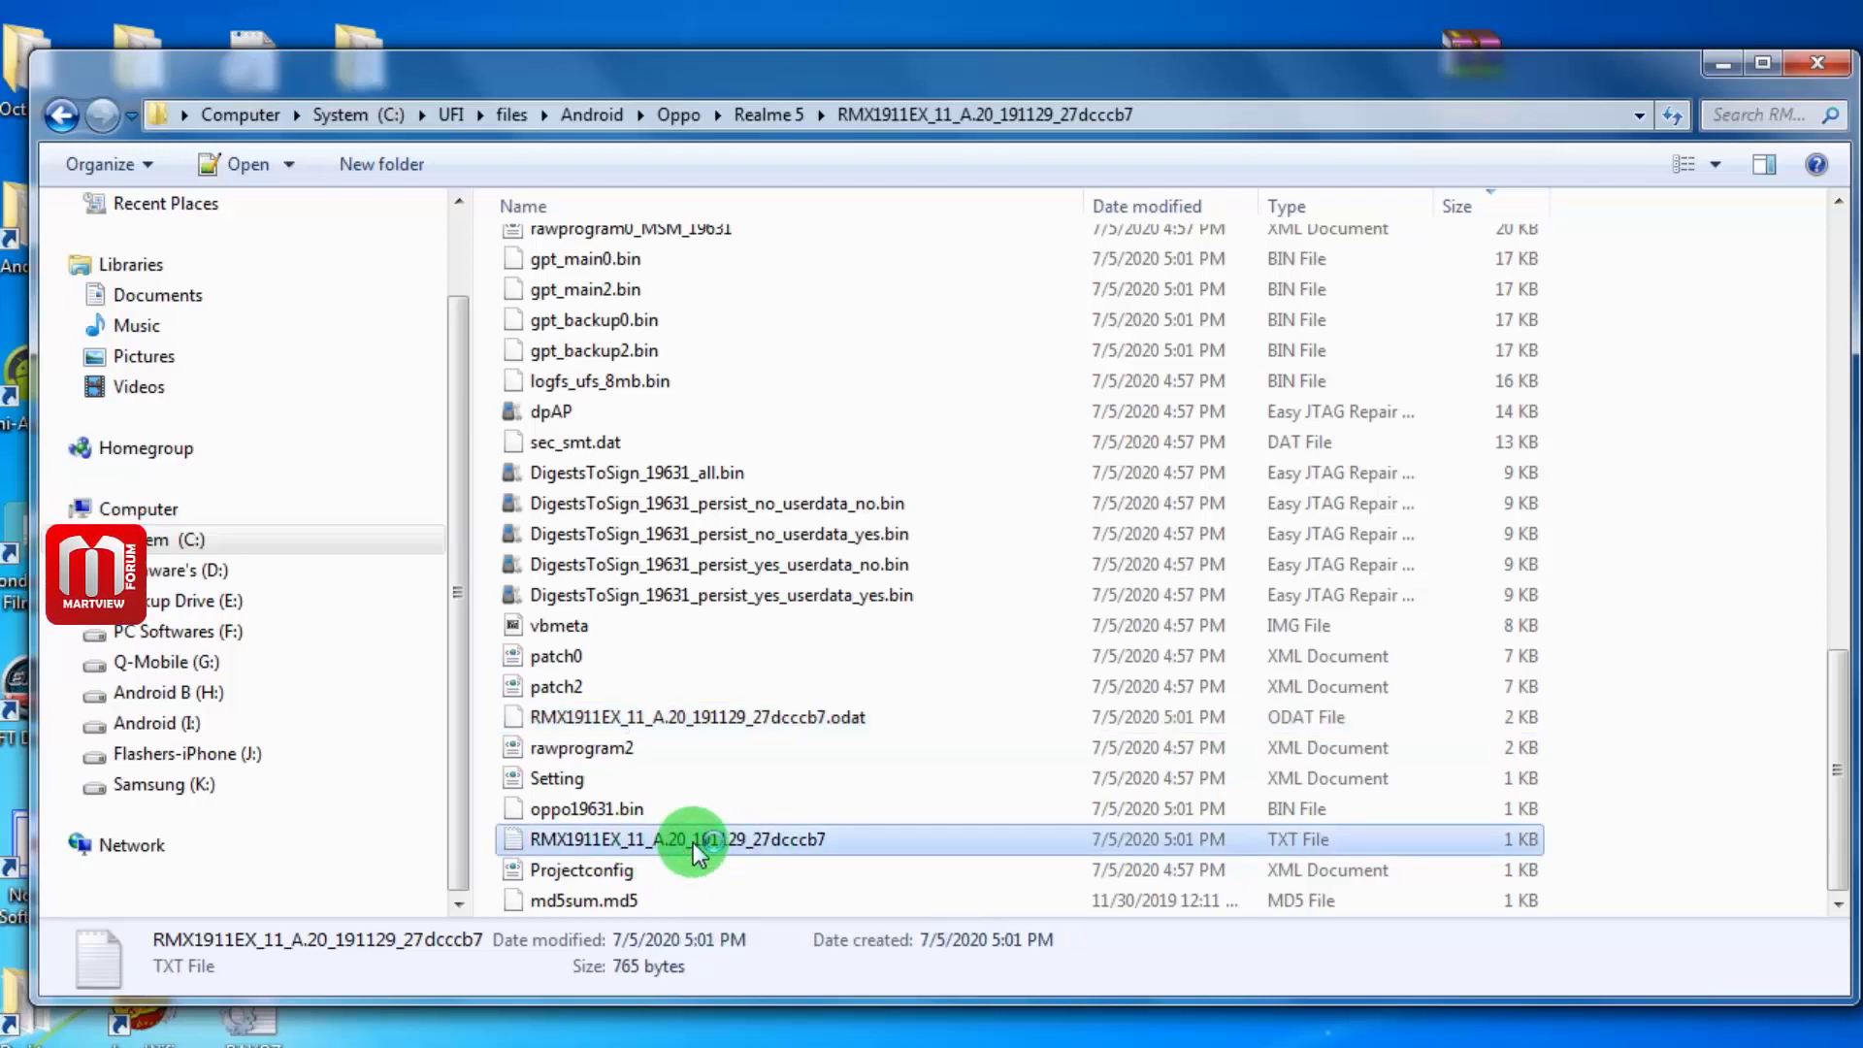
double_click(694, 843)
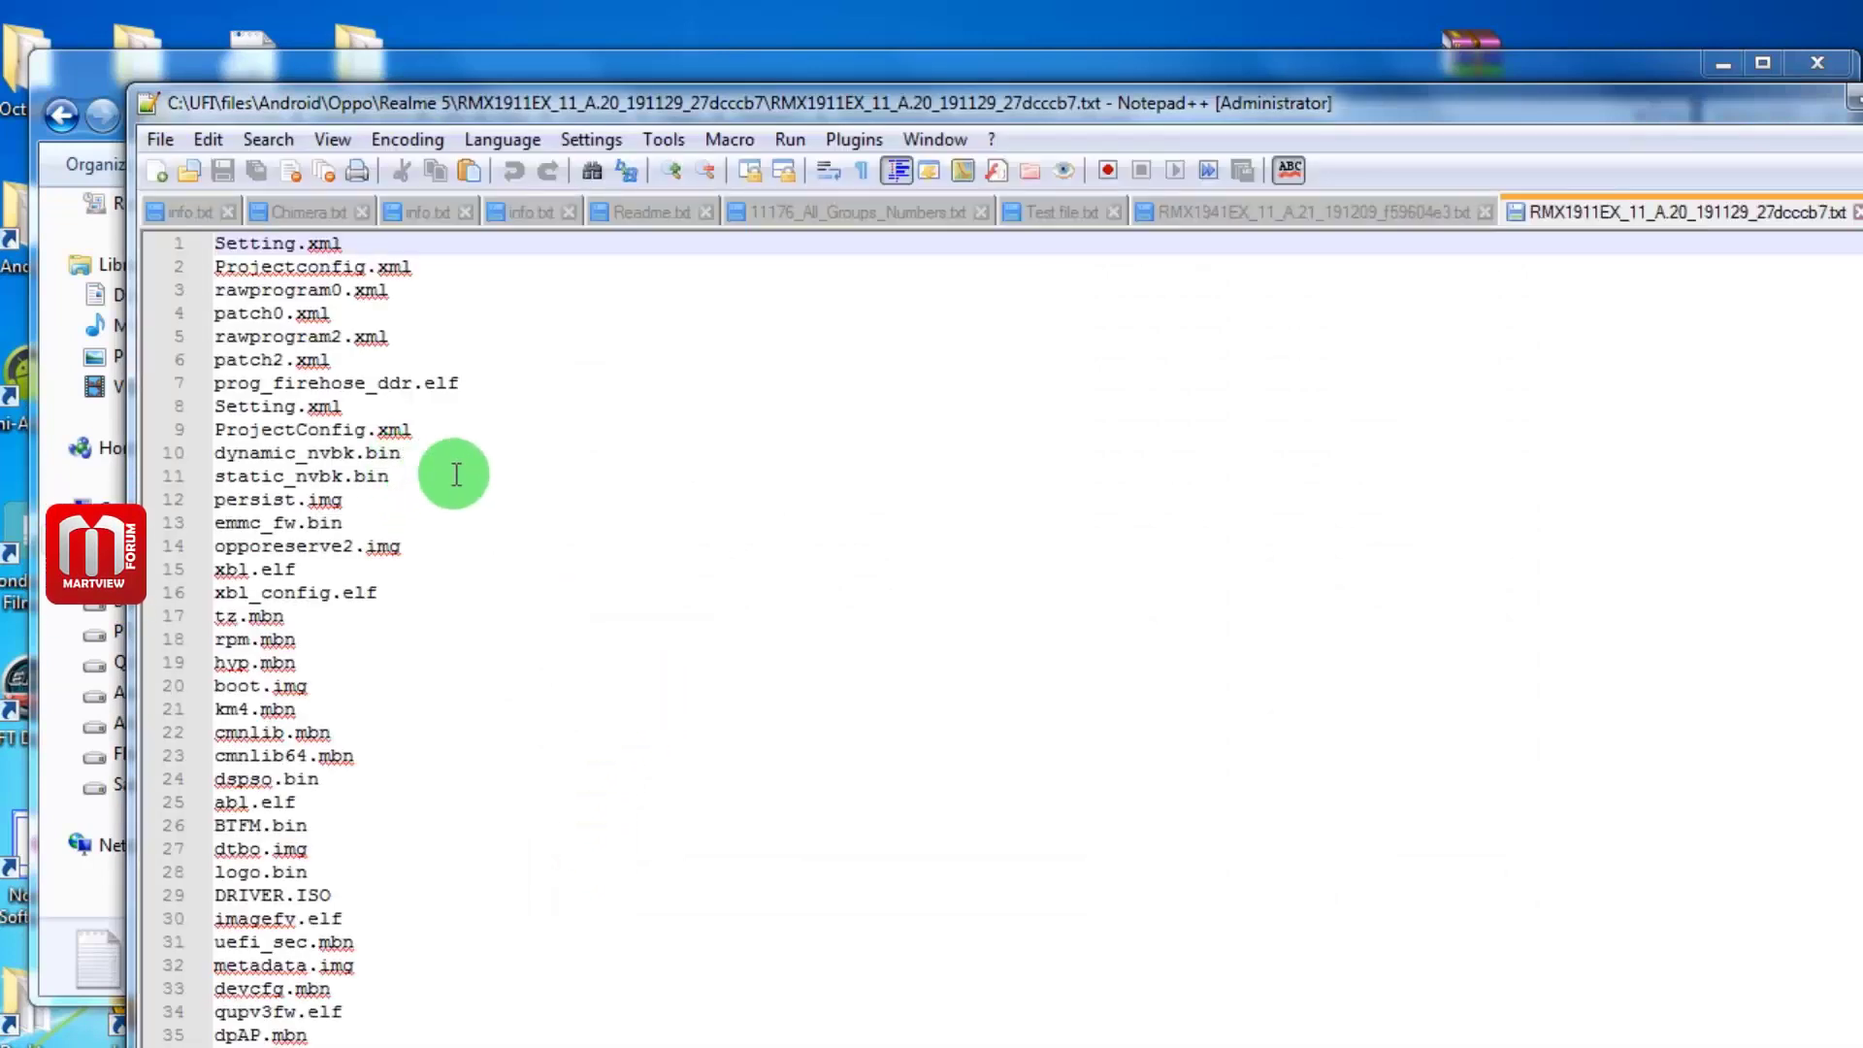
scroll(441, 470, "down", 7)
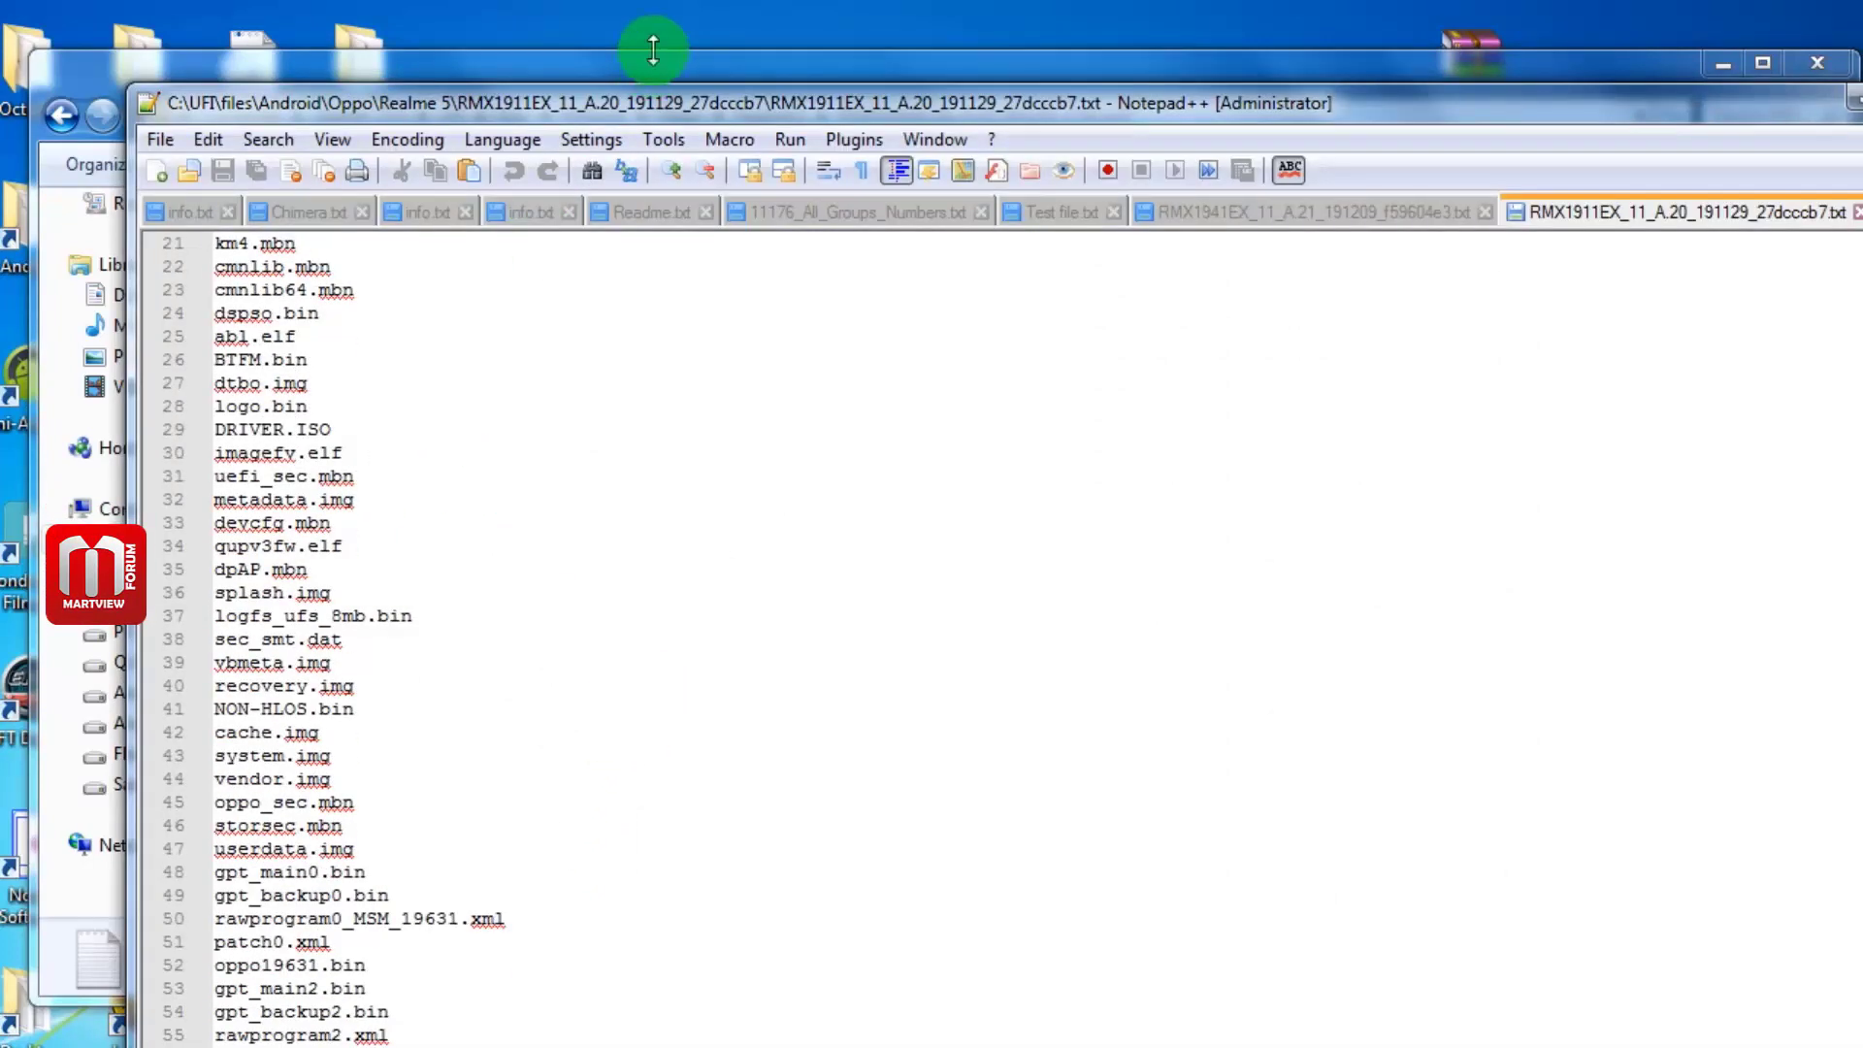
left_click_drag(645, 98, 513, 42)
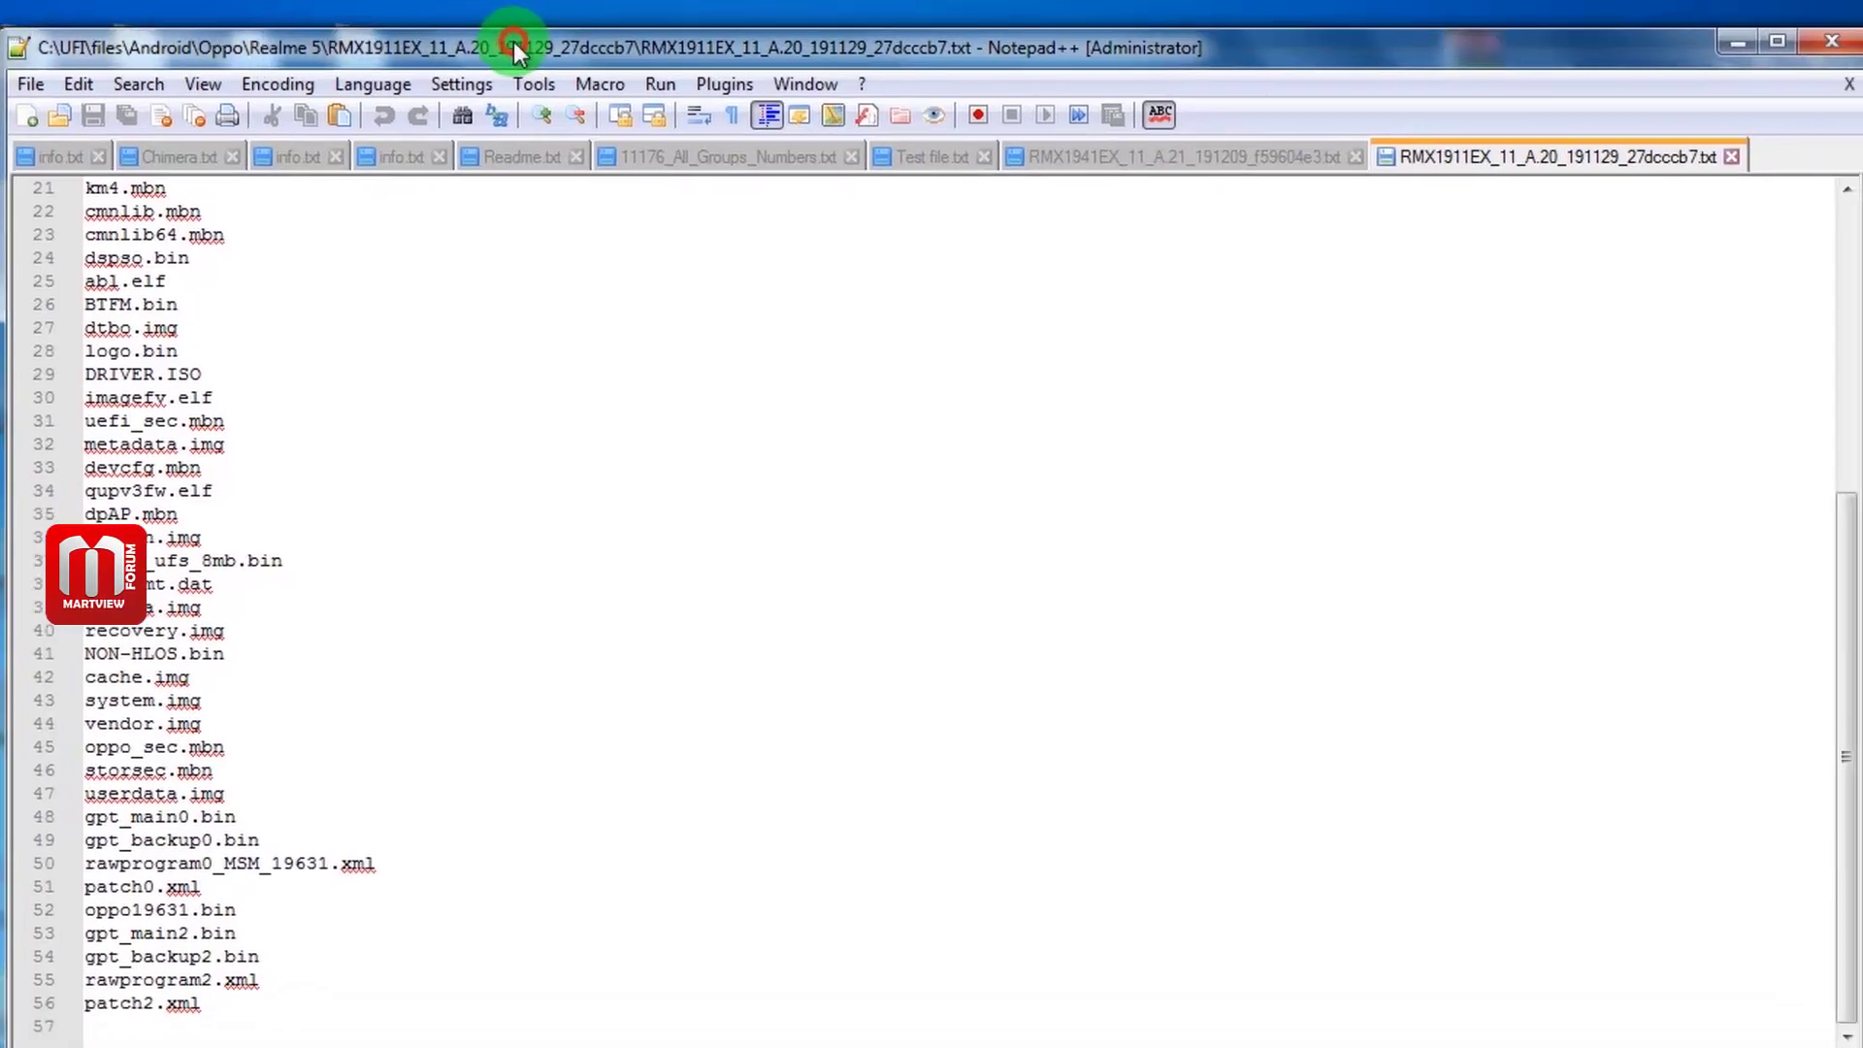